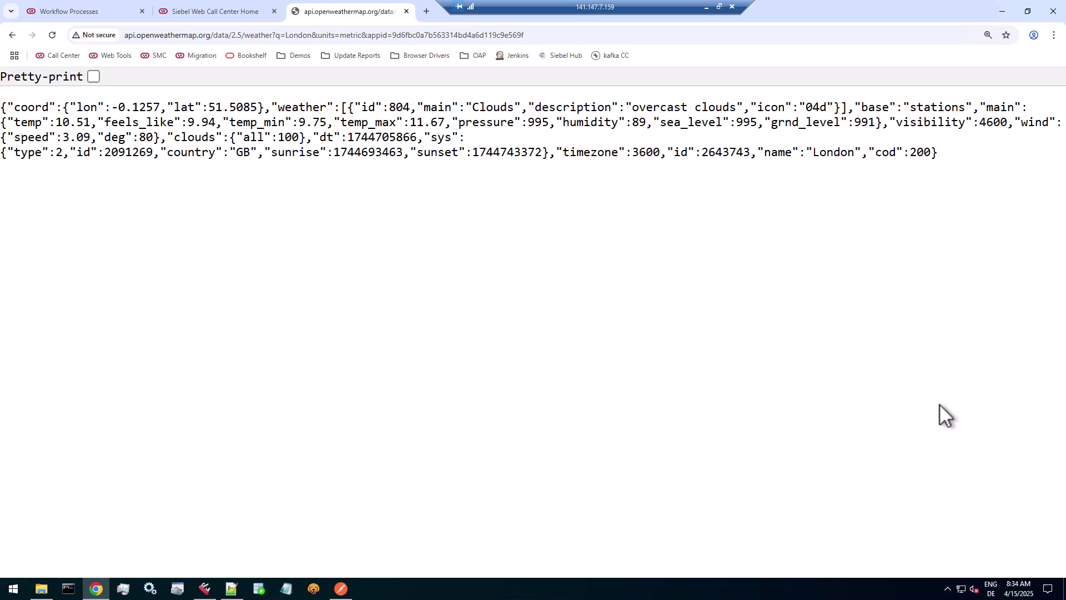
# Highlight the openweathermap.org domain in the London request URL to open it in a new tab
pyautogui.click(161, 35)
pyautogui.click(160, 34)
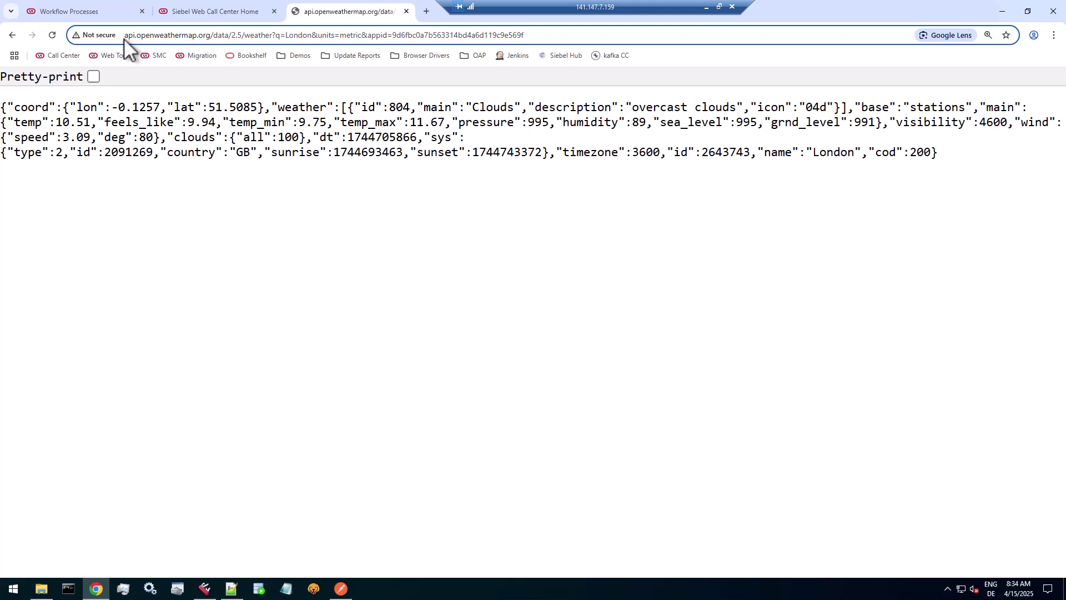
pyautogui.moveTo(138, 36); pyautogui.dragTo(210, 37)
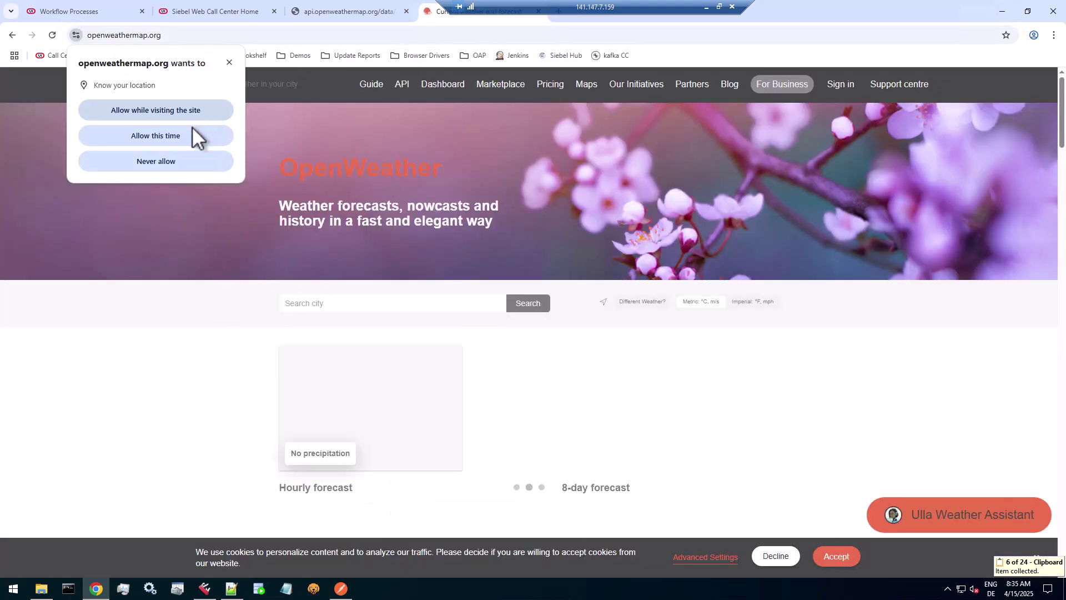
# Allow location access this once, scan London's forecast, and go to the Weather API page
pyautogui.click(173, 140)
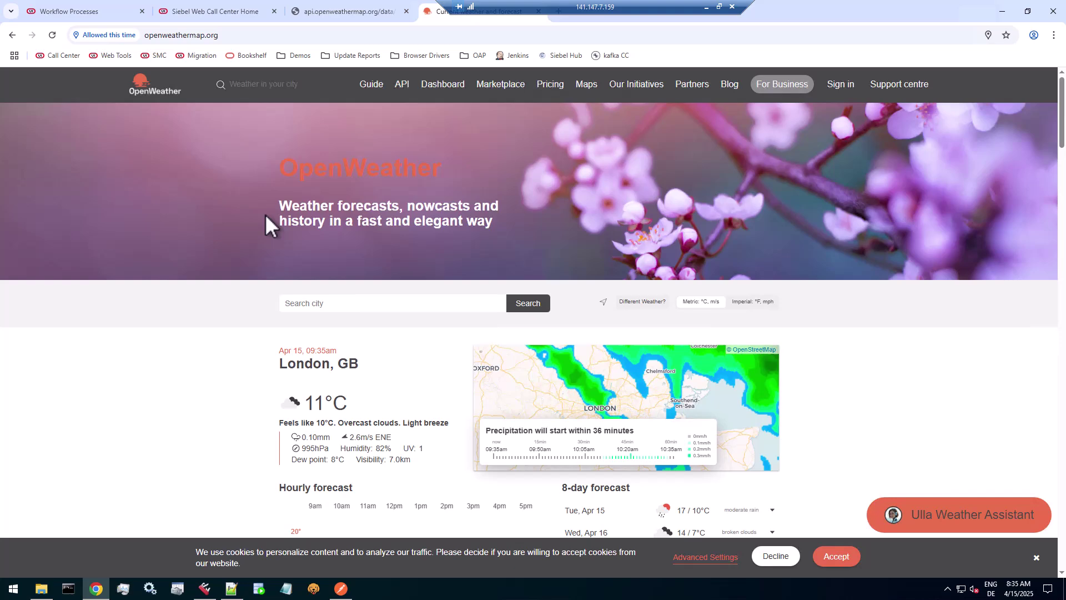
pyautogui.scroll(-2, 300, 397)
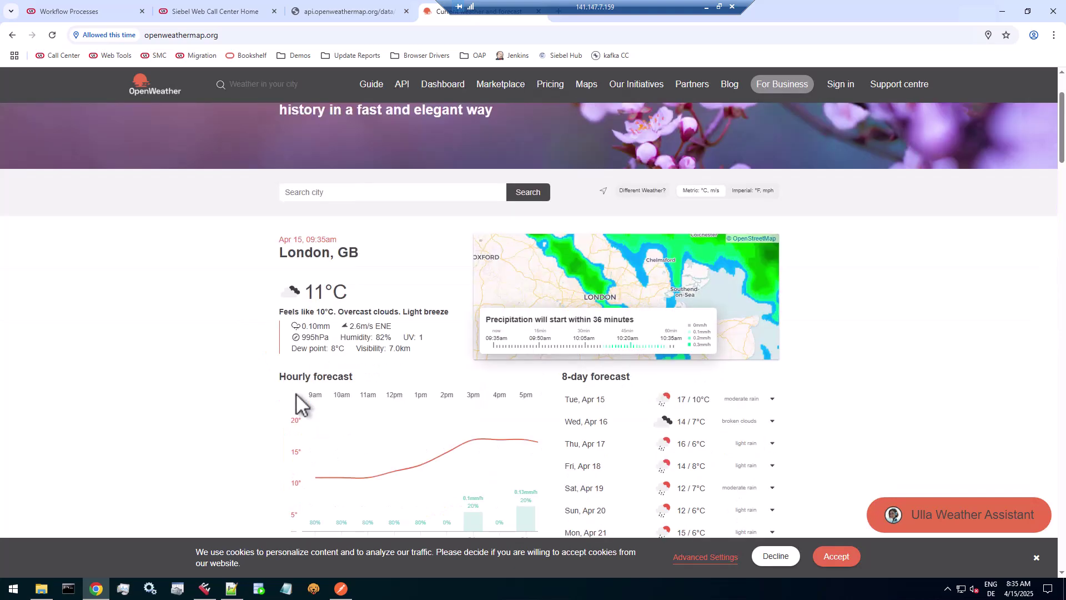
pyautogui.scroll(-2, 299, 403)
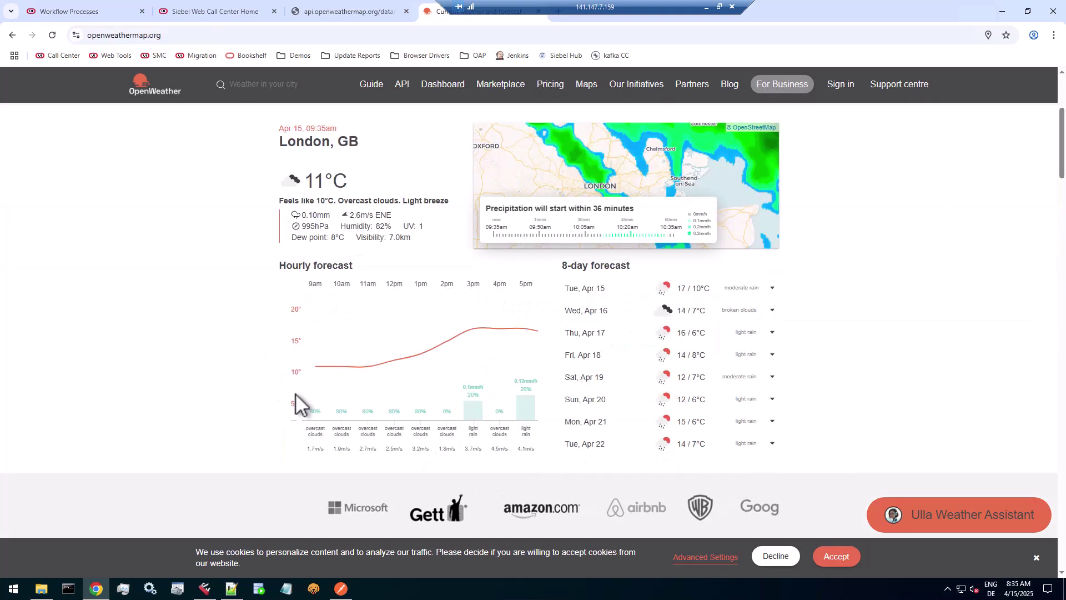
pyautogui.scroll(3, 300, 403)
pyautogui.scroll(1, 295, 396)
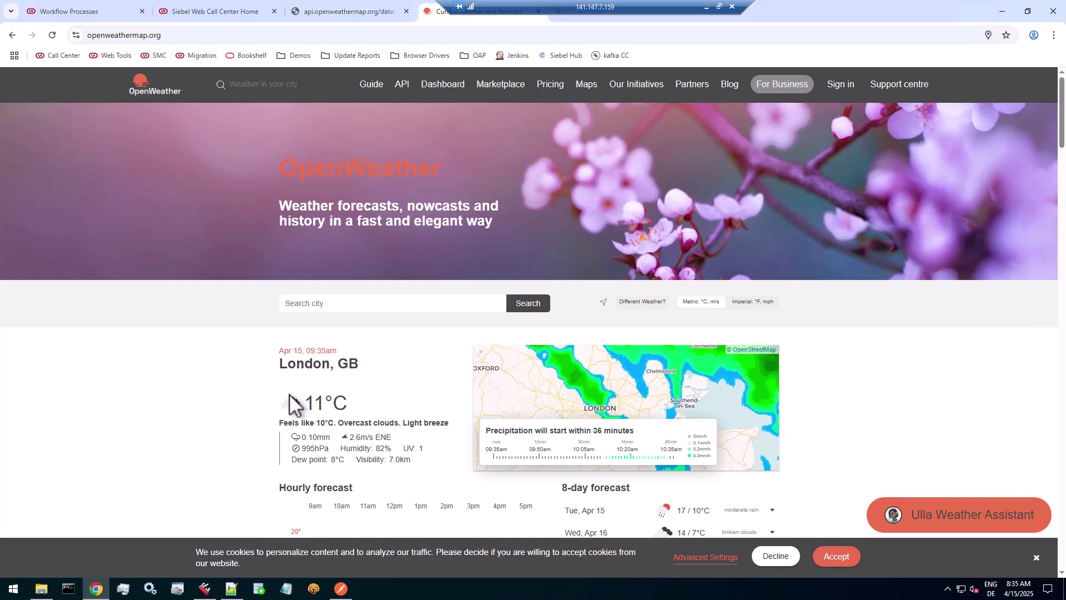
pyautogui.click(404, 87)
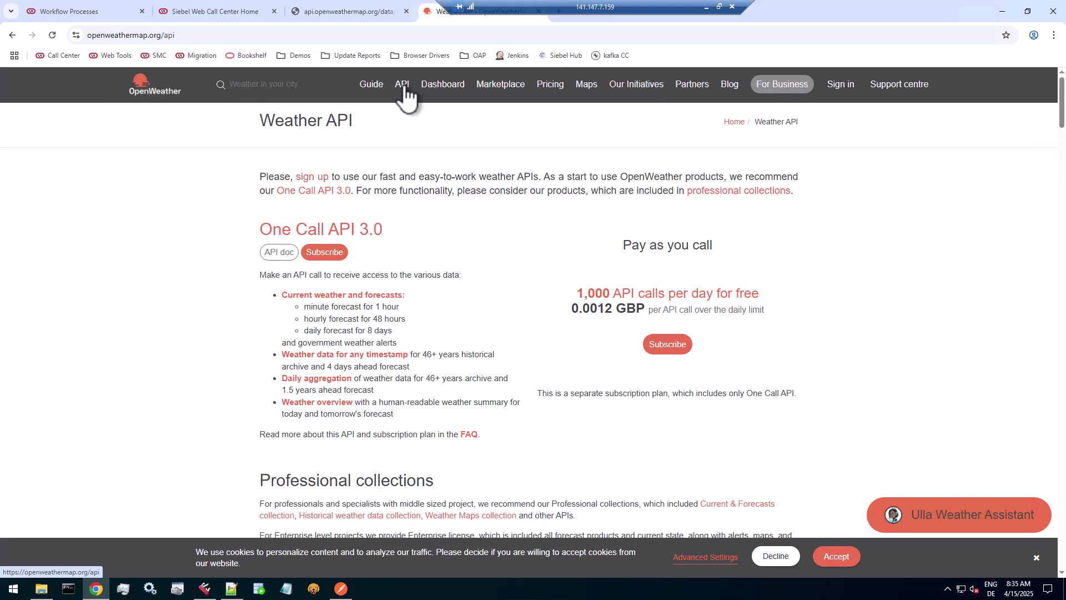
# Back on the London response tab, point out the appid key, q=London and units=metric parameters
pyautogui.click(340, 12)
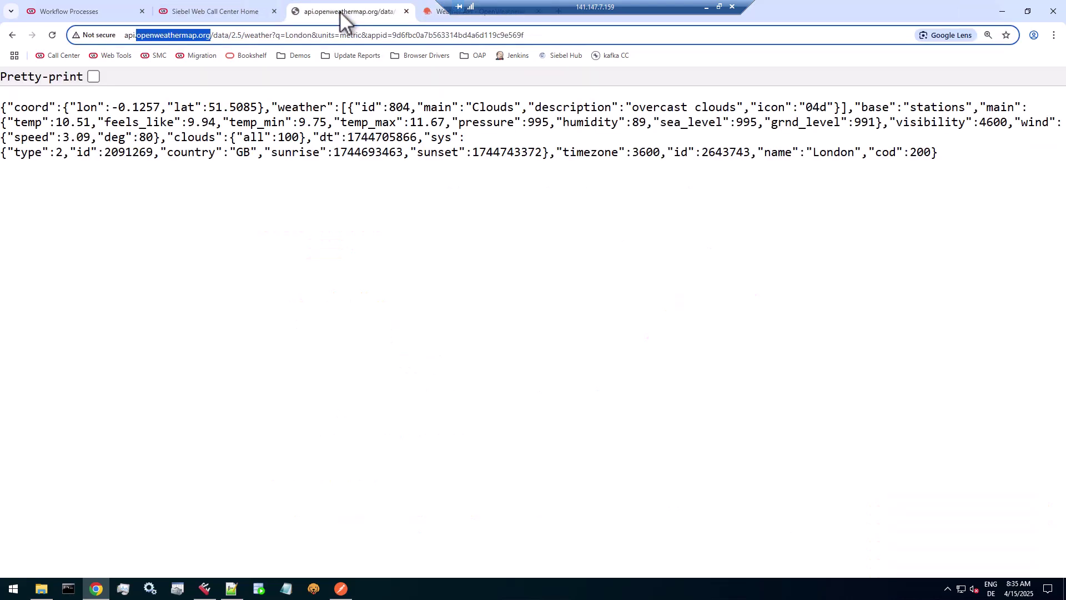
pyautogui.click(157, 36)
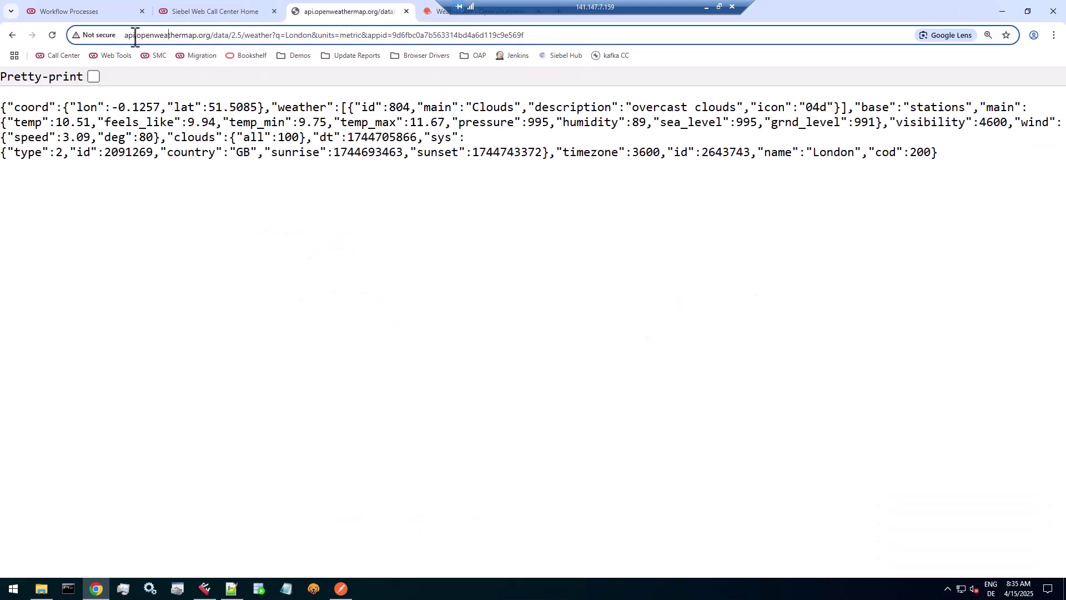
pyautogui.doubleClick(381, 35)
pyautogui.moveTo(392, 36); pyautogui.dragTo(557, 35)
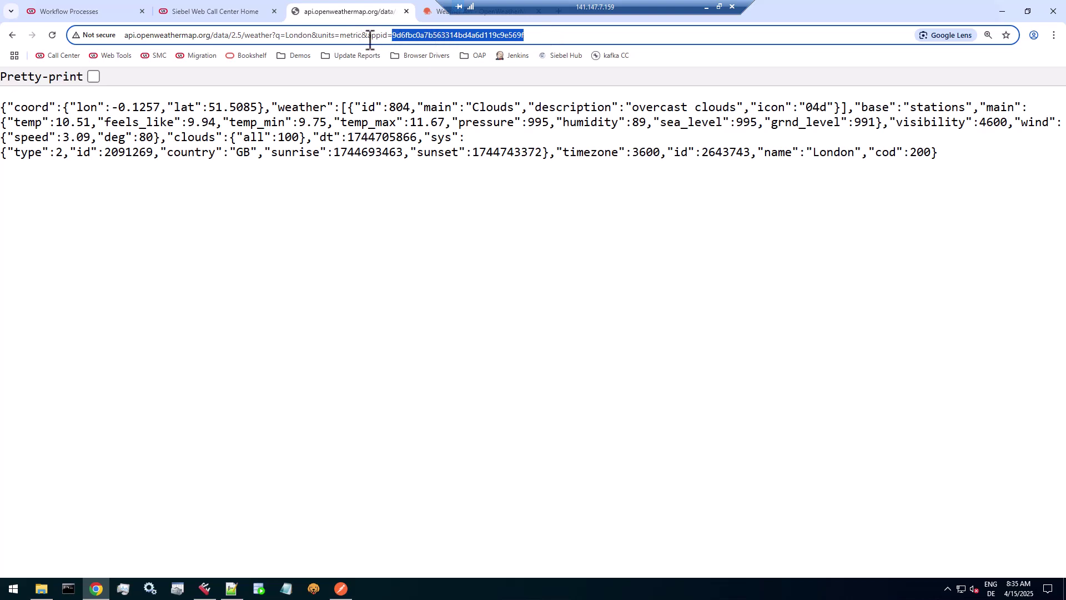
pyautogui.moveTo(369, 37); pyautogui.dragTo(533, 35)
pyautogui.moveTo(362, 36); pyautogui.dragTo(559, 37)
pyautogui.moveTo(276, 36); pyautogui.dragTo(313, 37)
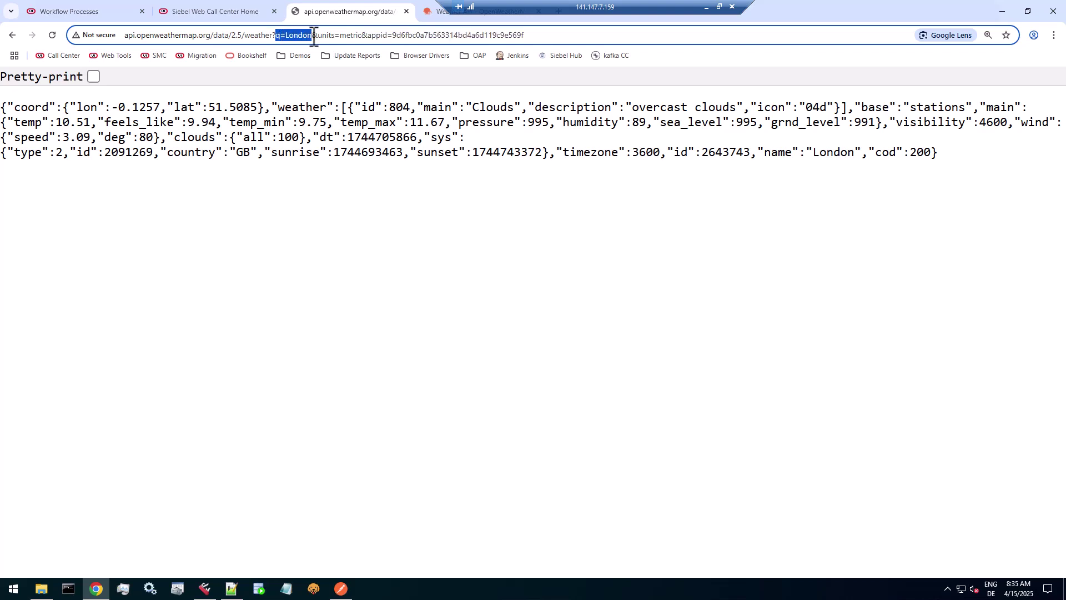
pyautogui.moveTo(318, 37); pyautogui.dragTo(366, 37)
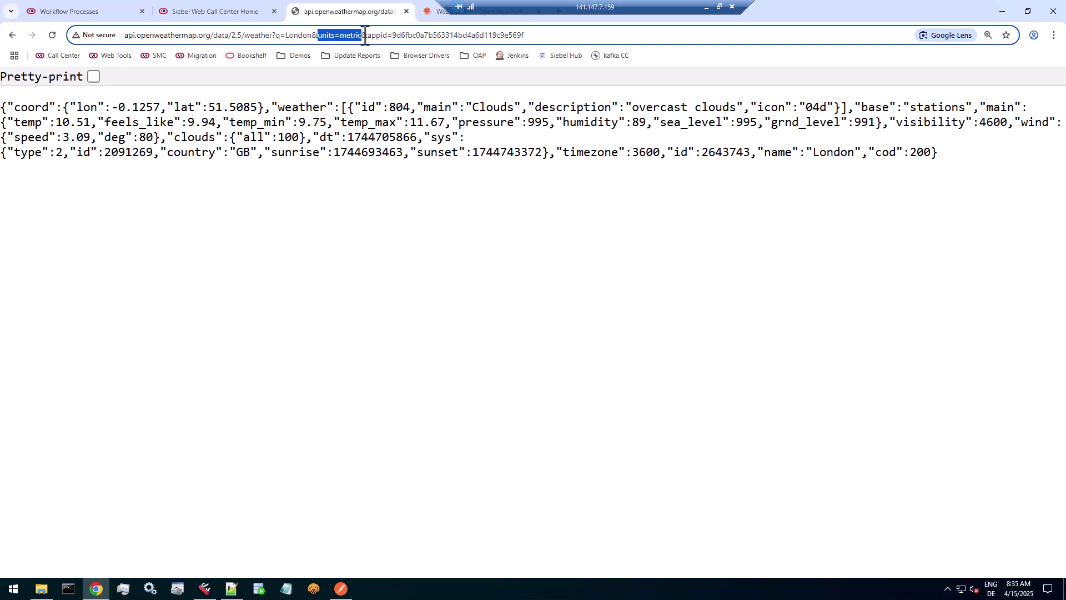
# Reload the metric weather request and highlight the returned JSON response
pyautogui.click(51, 35)
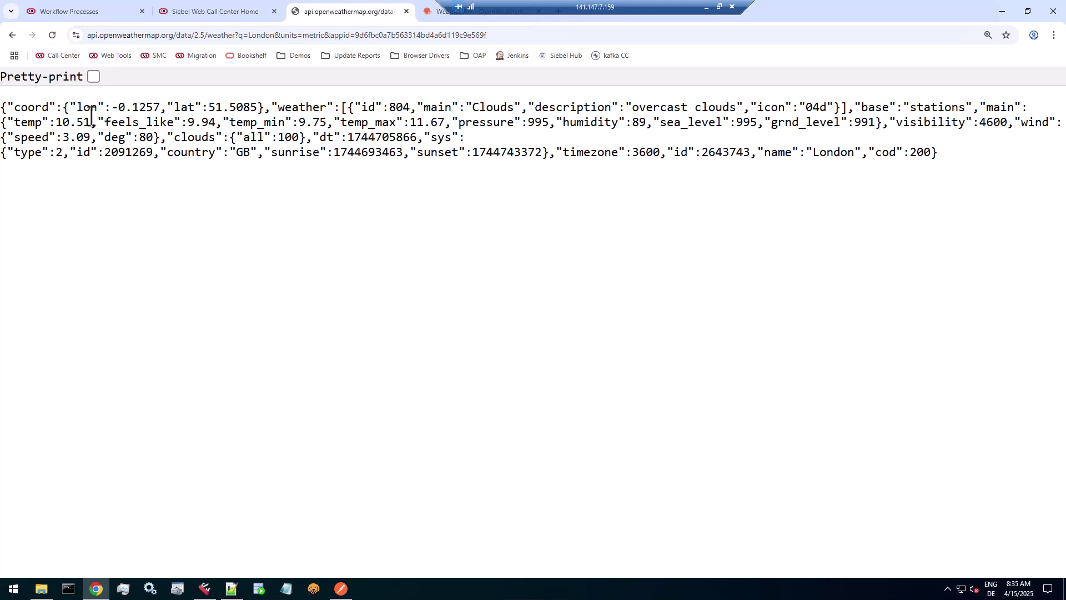
pyautogui.moveTo(3, 109); pyautogui.dragTo(988, 147)
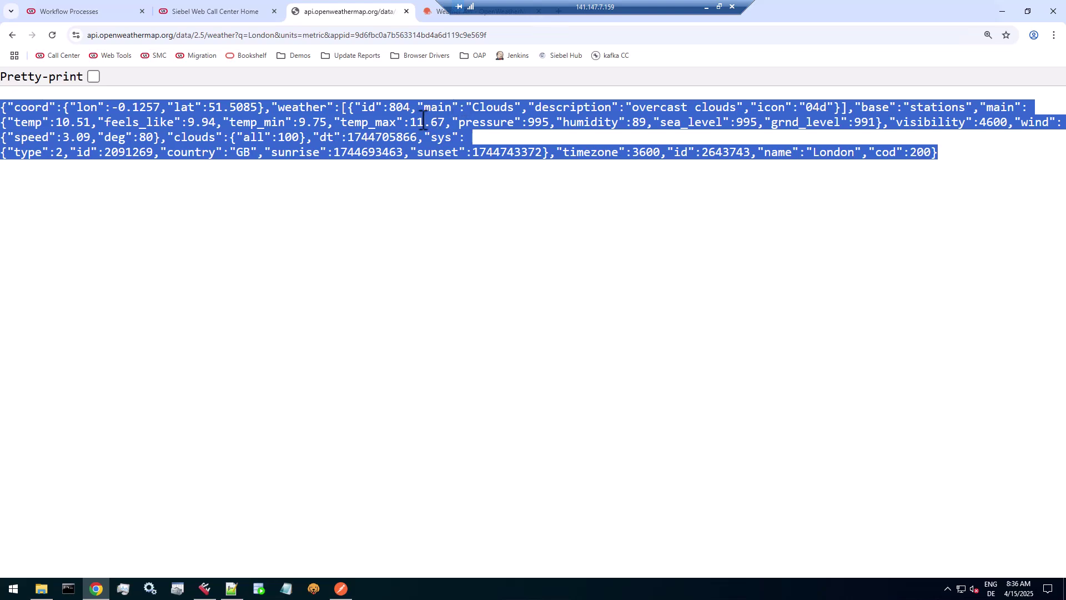
pyautogui.click(363, 35)
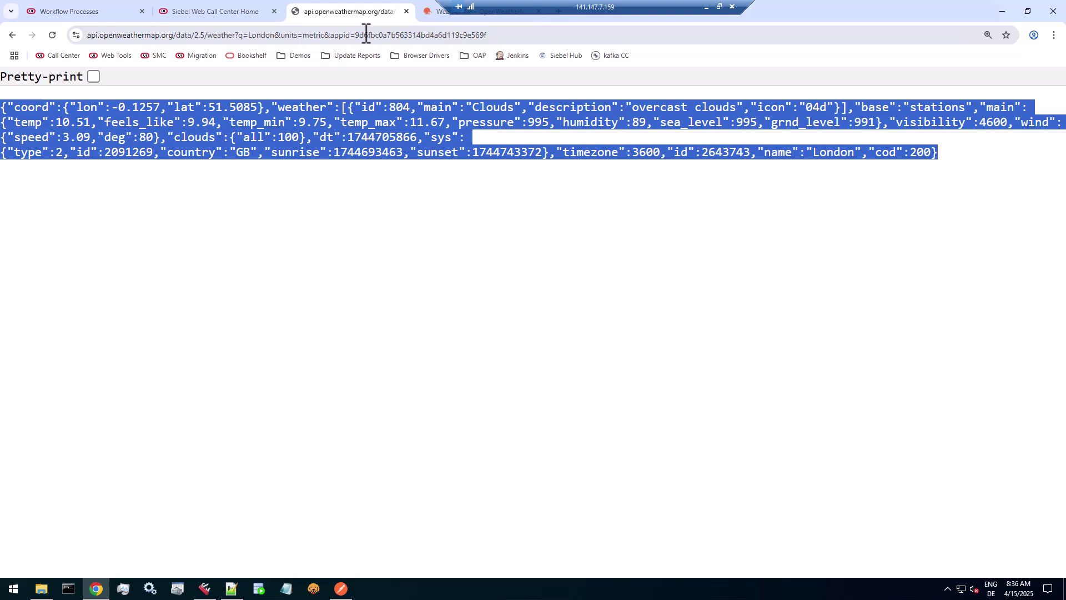
pyautogui.click(350, 120)
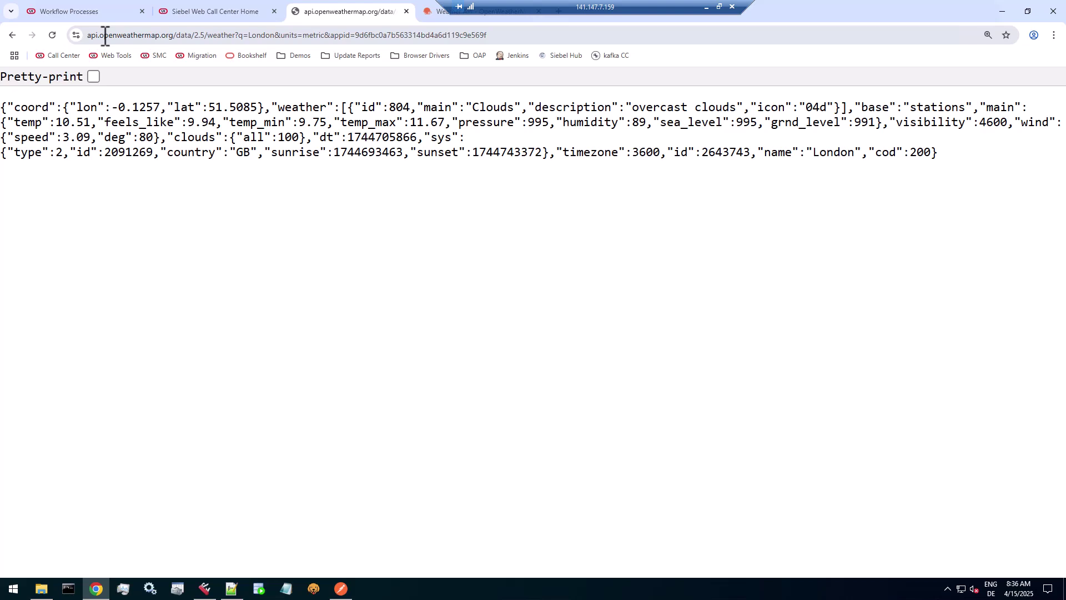
# Turn on Pretty-print and highlight the coord key and the weather object
pyautogui.click(94, 76)
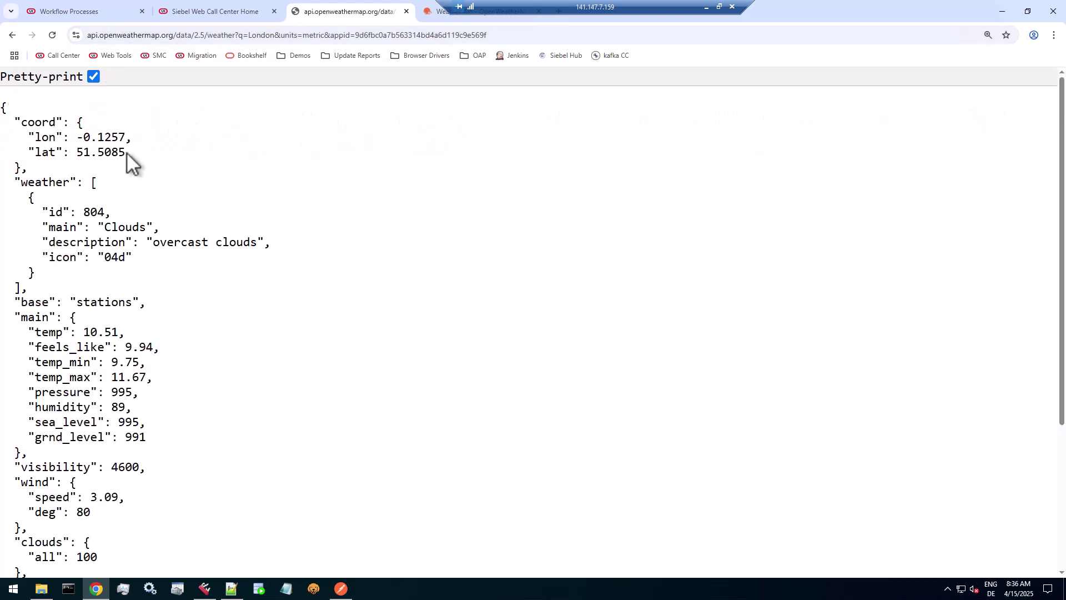
pyautogui.doubleClick(47, 122)
pyautogui.doubleClick(52, 183)
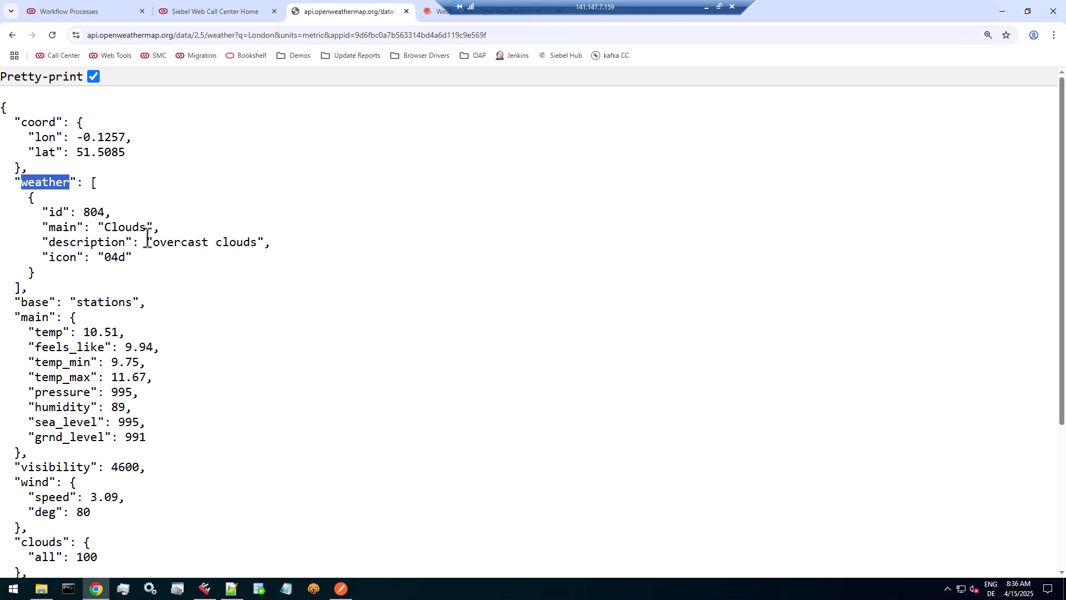
pyautogui.moveTo(91, 183); pyautogui.dragTo(112, 281)
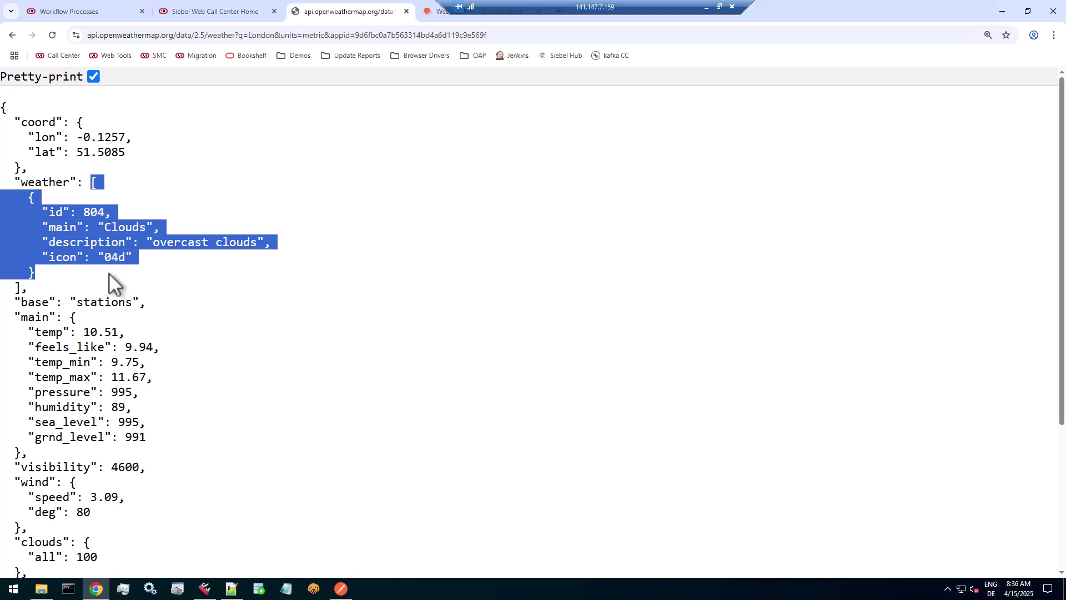
# Highlight the main/temp fields and the wind object, then select the request URL
pyautogui.doubleClick(31, 318)
pyautogui.moveTo(35, 332); pyautogui.dragTo(134, 333)
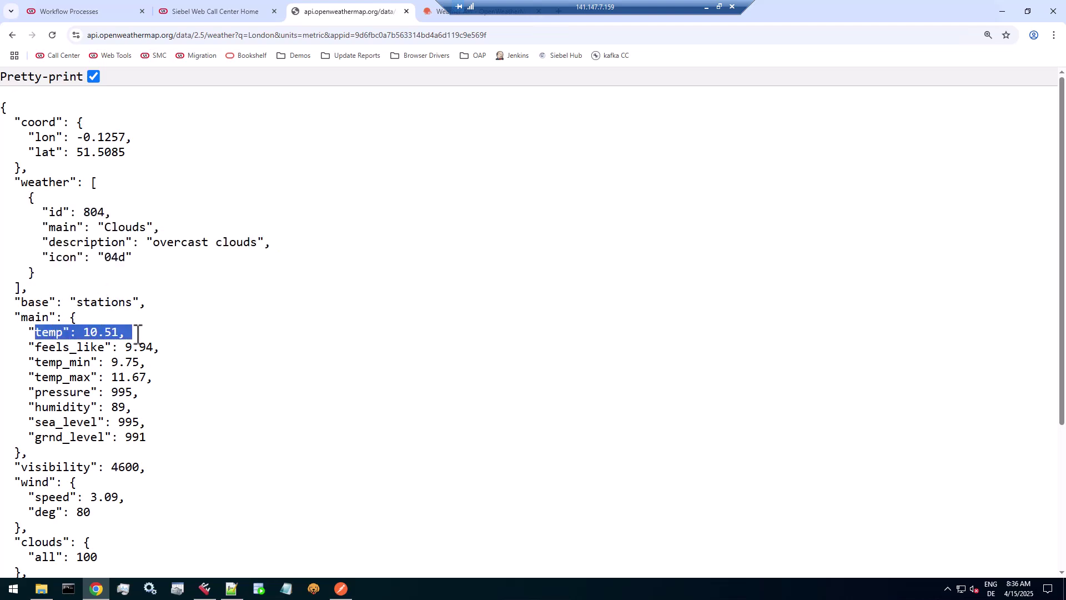
pyautogui.scroll(-3, 144, 353)
pyautogui.scroll(-1, 144, 353)
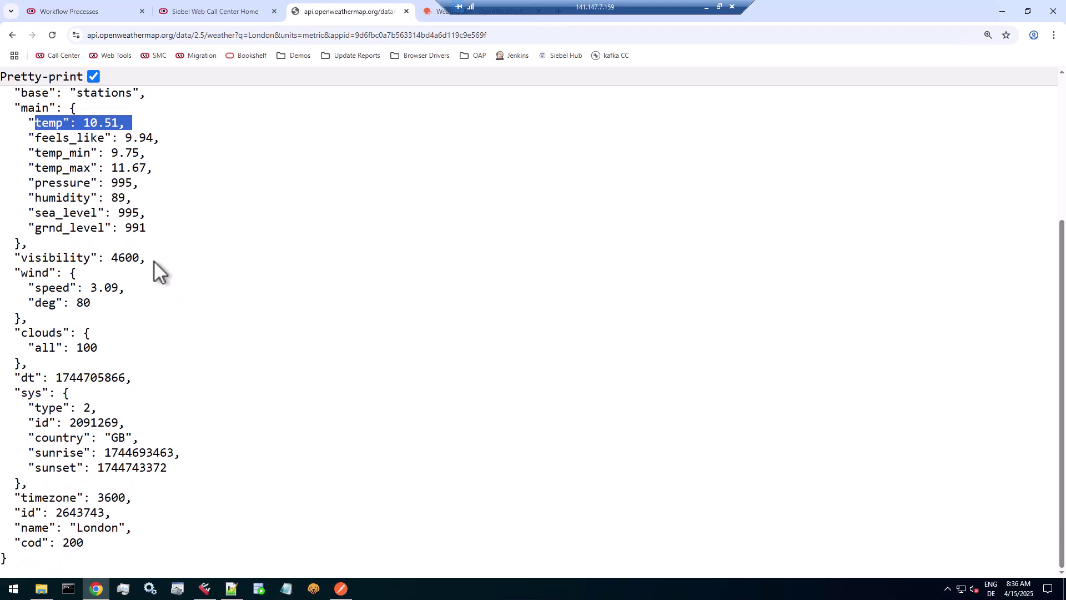
pyautogui.moveTo(36, 273); pyautogui.dragTo(92, 321)
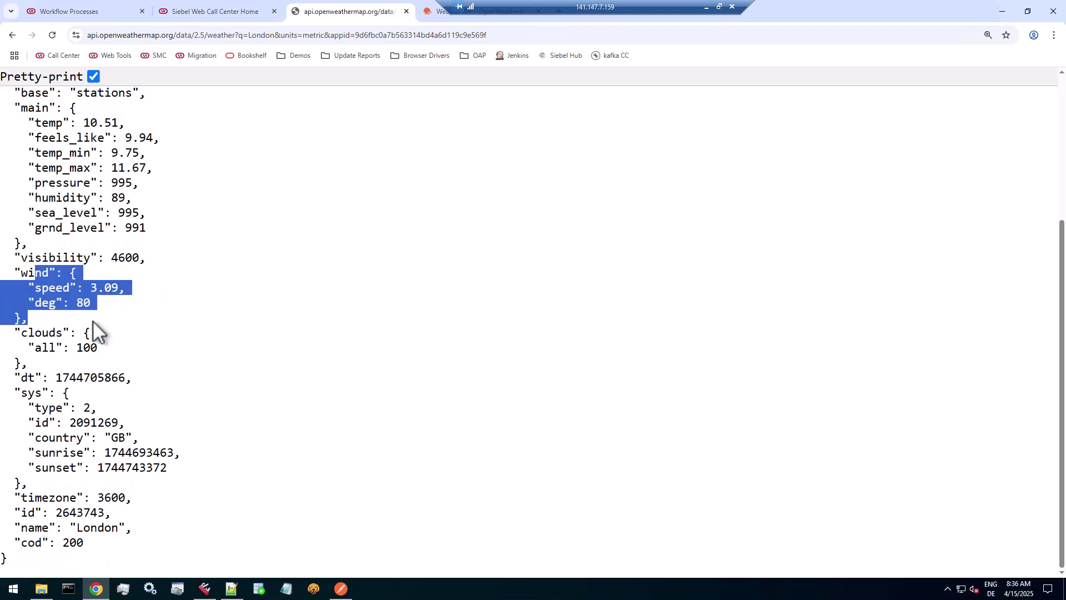
pyautogui.scroll(4, 155, 385)
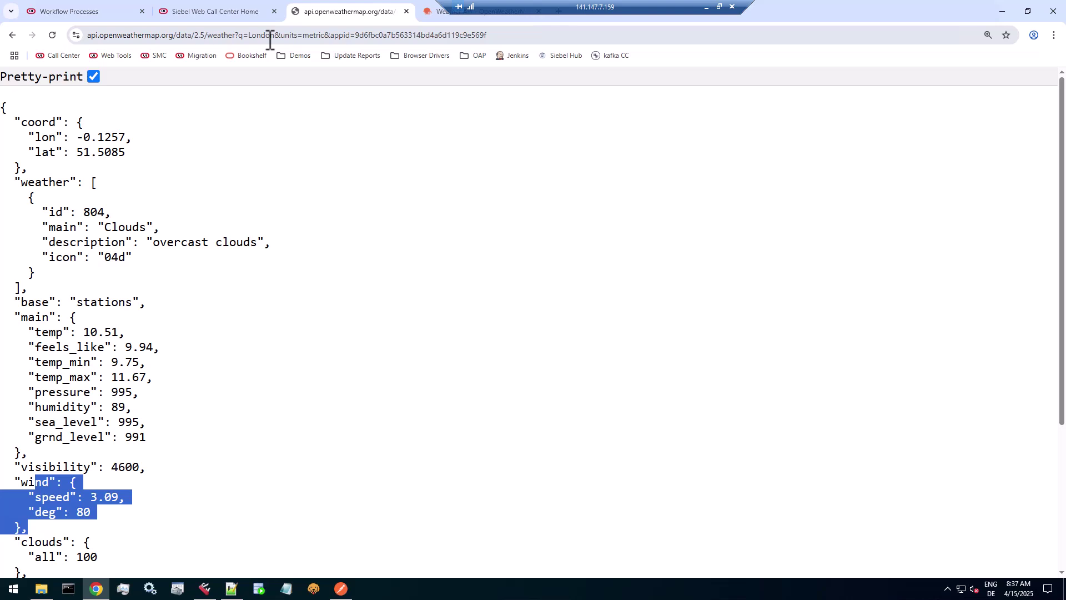
pyautogui.click(334, 35)
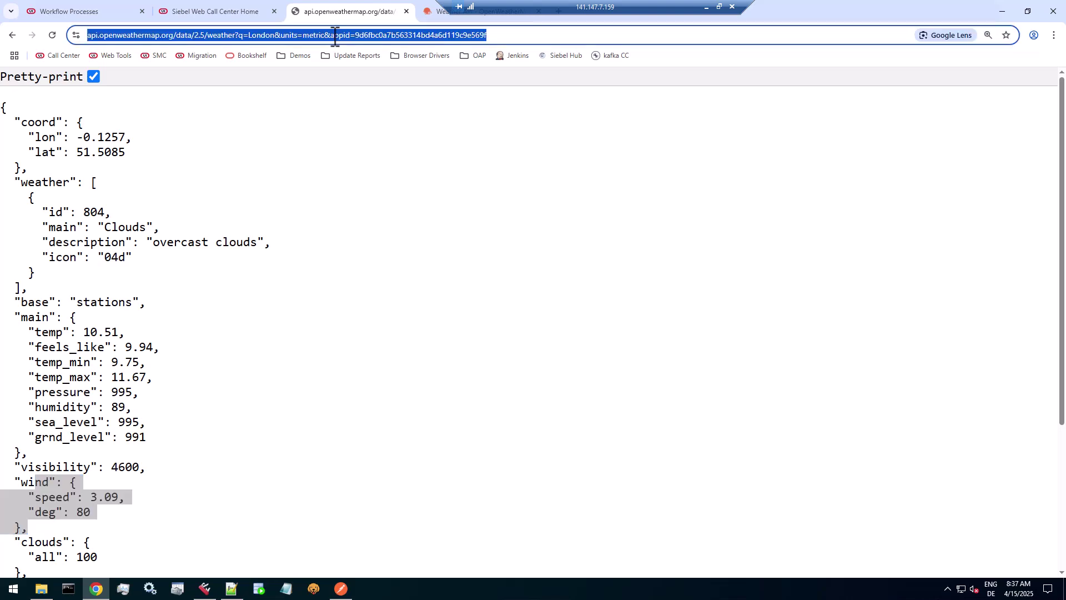
# Open DevTools on the Network panel and reload to capture the weather request
pyautogui.click(1054, 35)
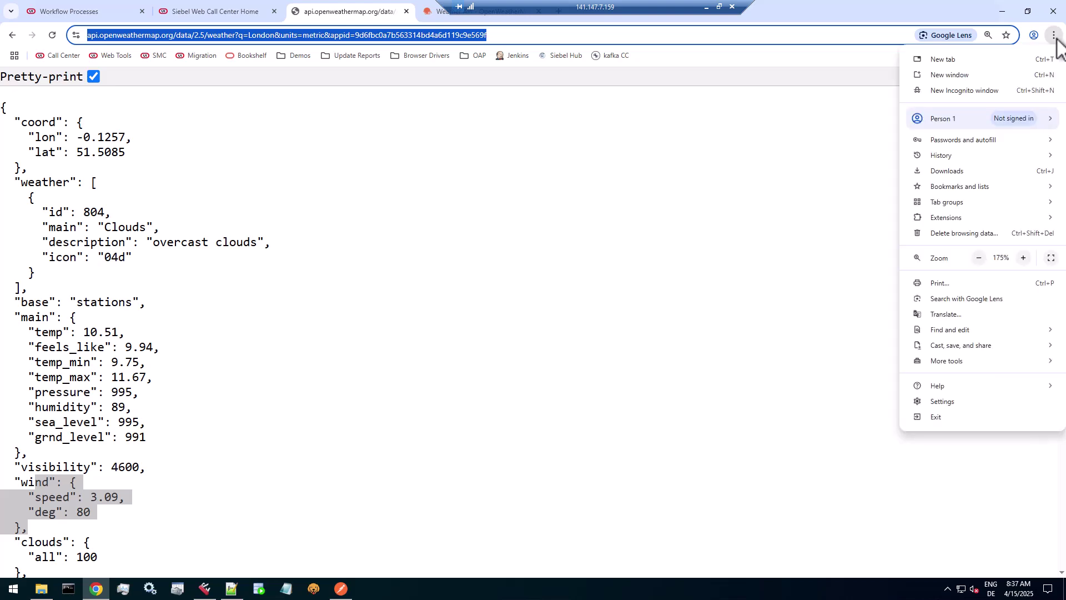
pyautogui.click(749, 332)
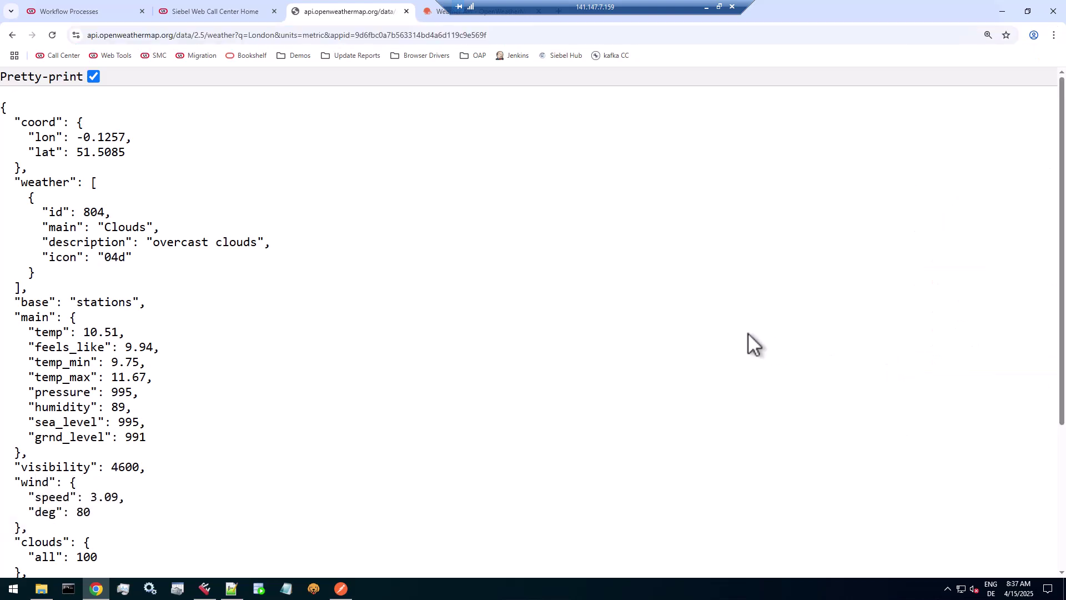
pyautogui.press('F12')
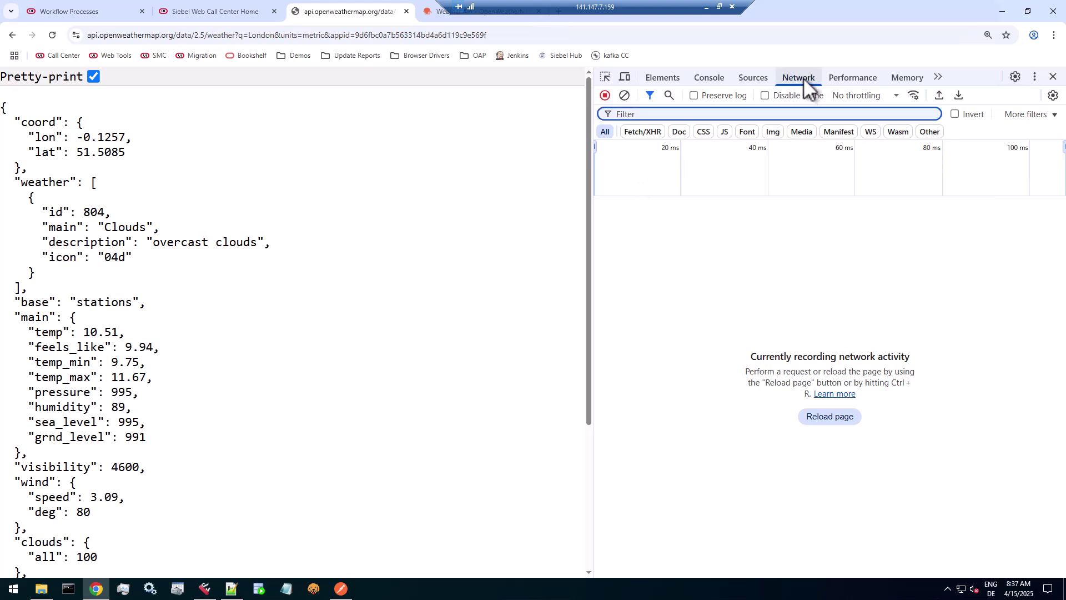
pyautogui.click(625, 96)
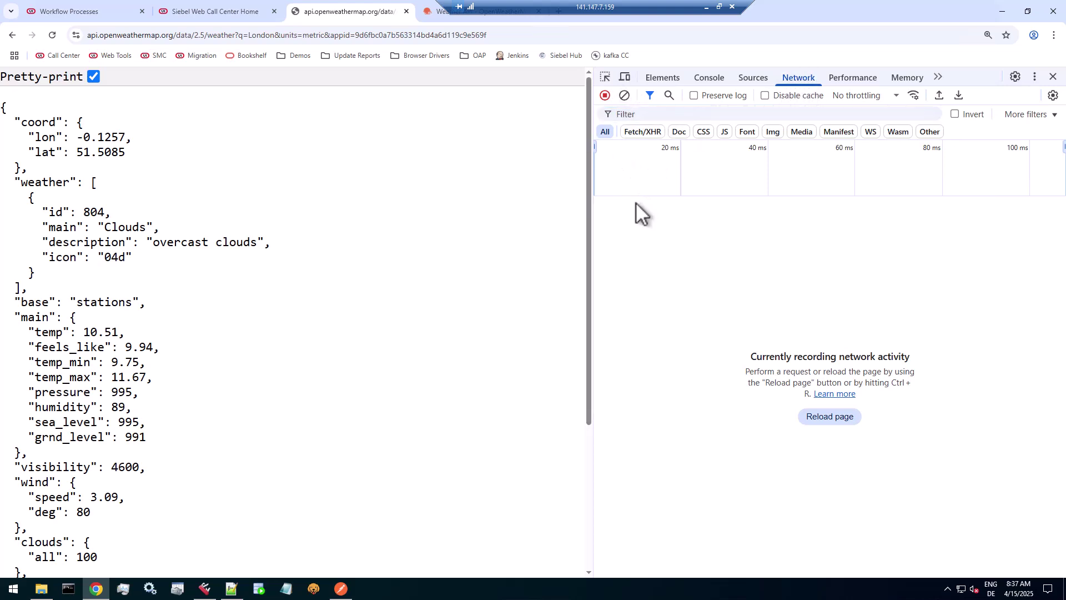
pyautogui.click(50, 35)
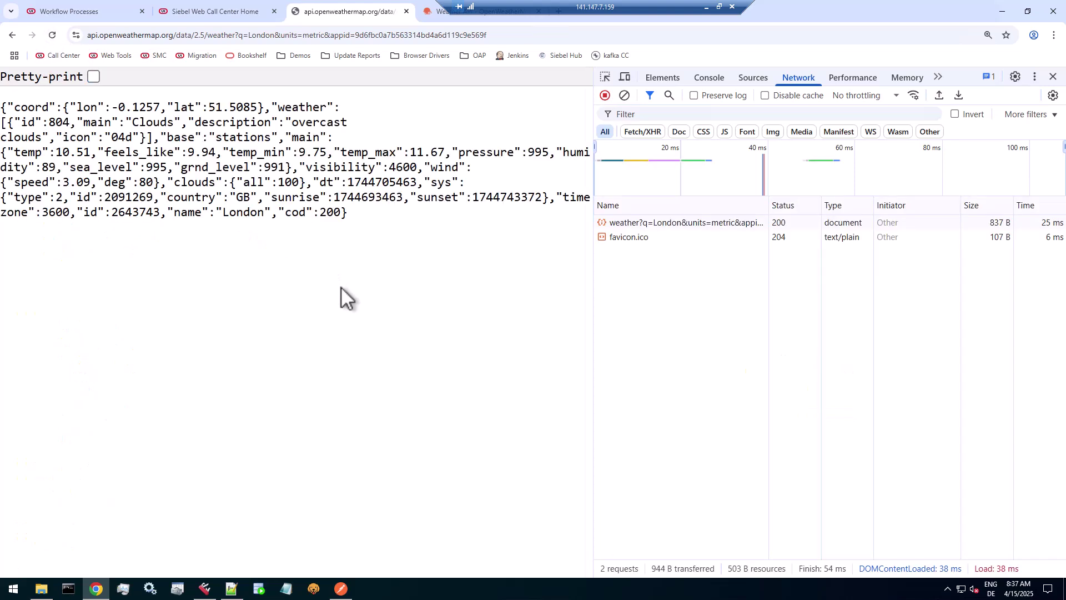
# Inspect the weather?q=London request's headers and Request URL, then view its JSON response
pyautogui.click(630, 223)
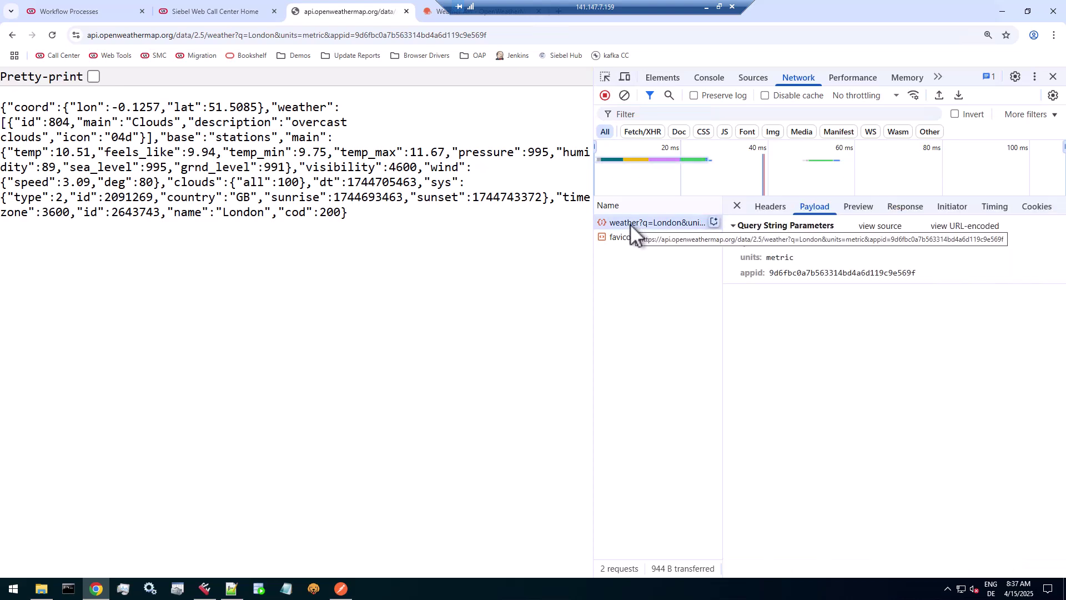
pyautogui.click(764, 206)
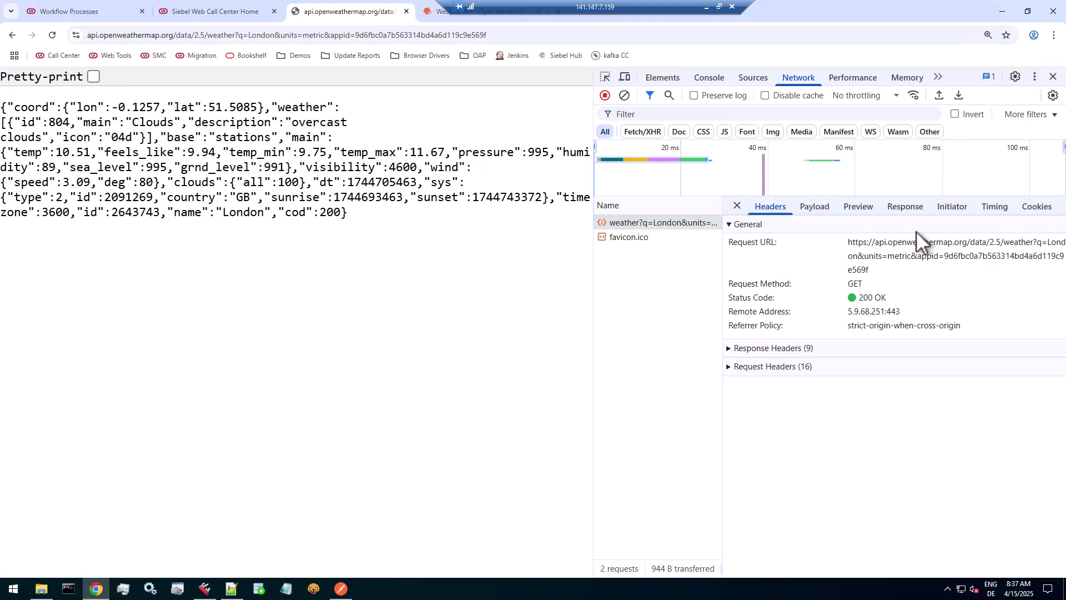
pyautogui.moveTo(855, 249); pyautogui.dragTo(879, 274)
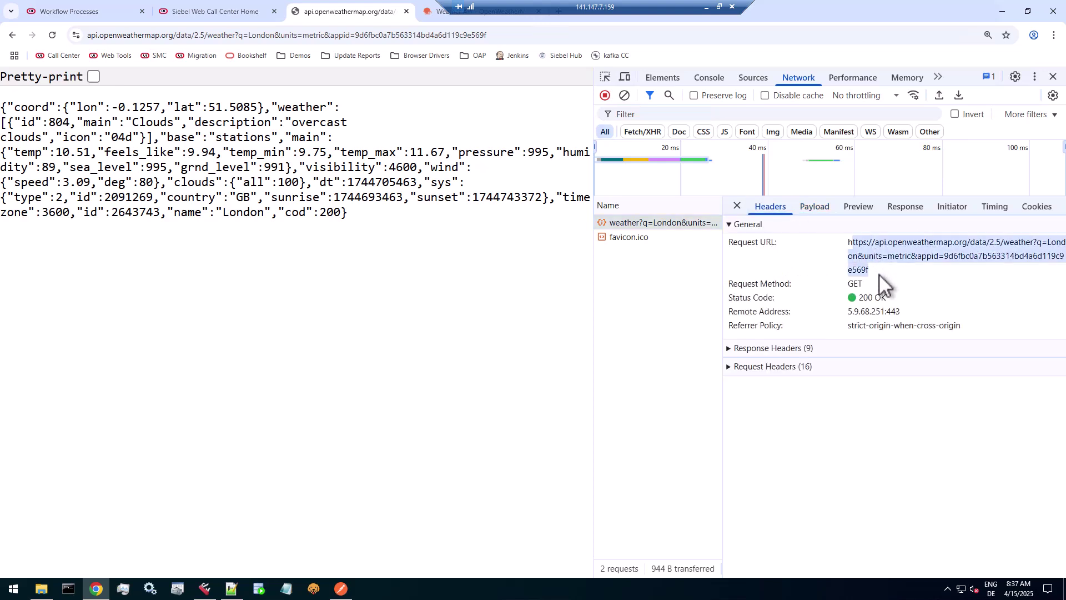
pyautogui.click(900, 206)
pyautogui.scroll(3, 930, 300)
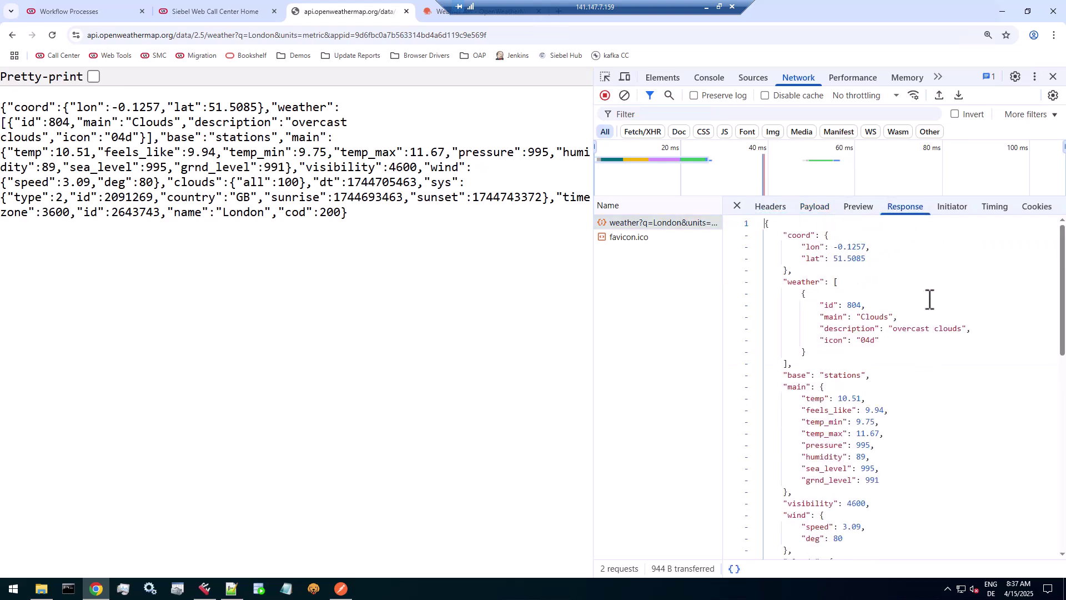
# Export the network log as api.openweathermap.org.har to Downloads, overwriting the old file
pyautogui.click(960, 97)
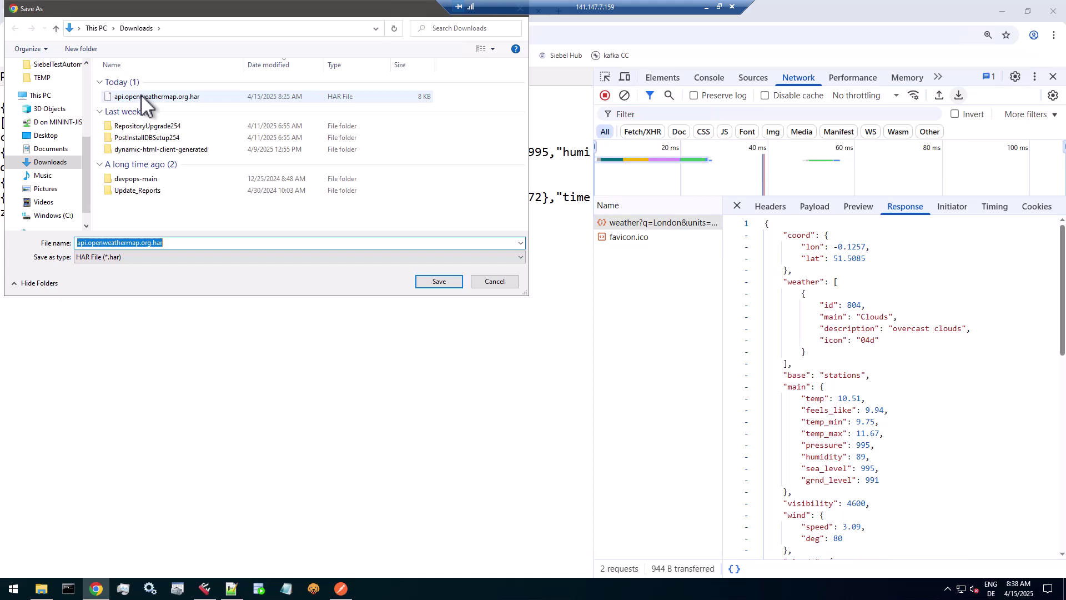
pyautogui.click(143, 98)
pyautogui.click(439, 282)
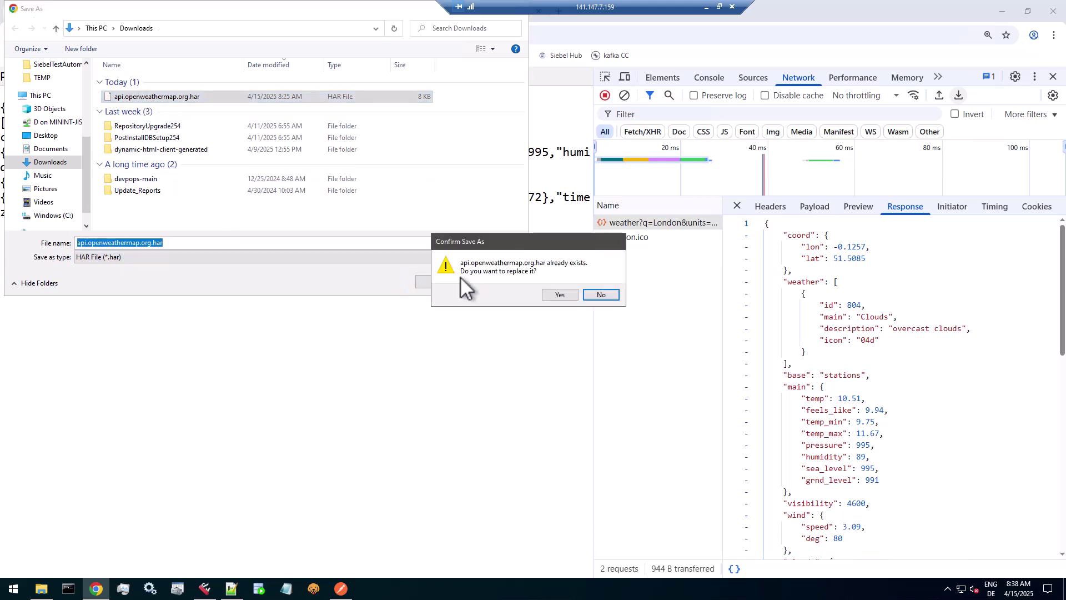
pyautogui.click(559, 296)
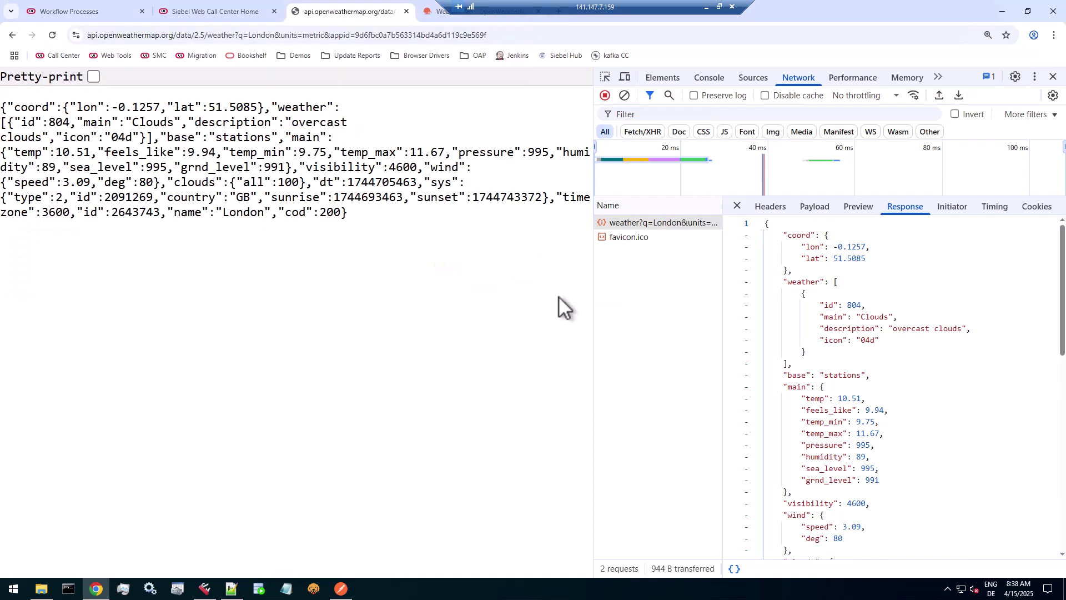
# Open api.openweathermap.org.har from Downloads in Notepad++ and reload its new contents
pyautogui.click(41, 591)
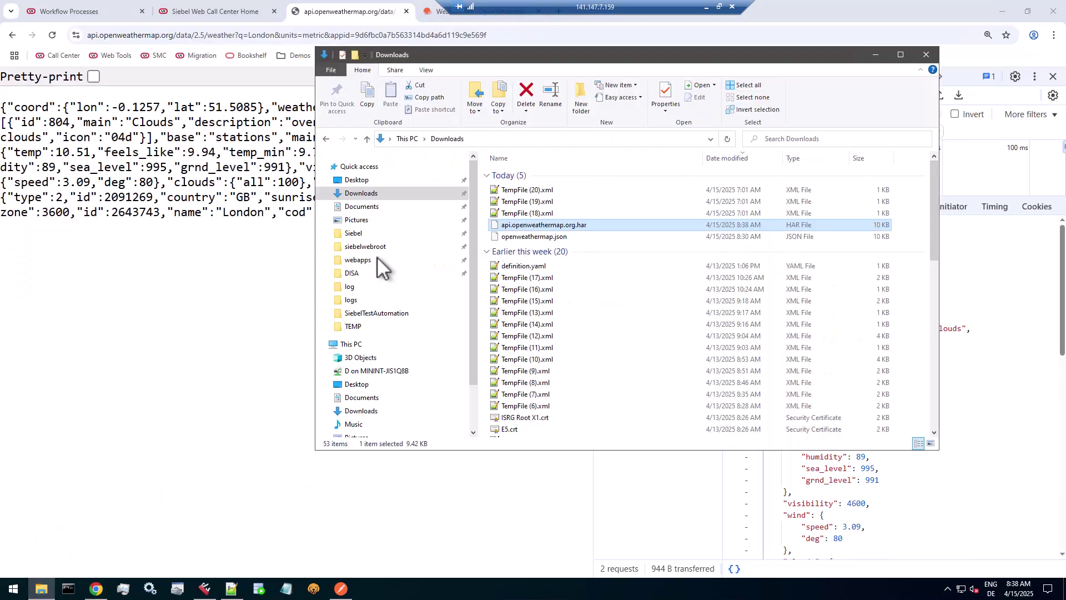
pyautogui.rightClick(549, 225)
pyautogui.click(576, 245)
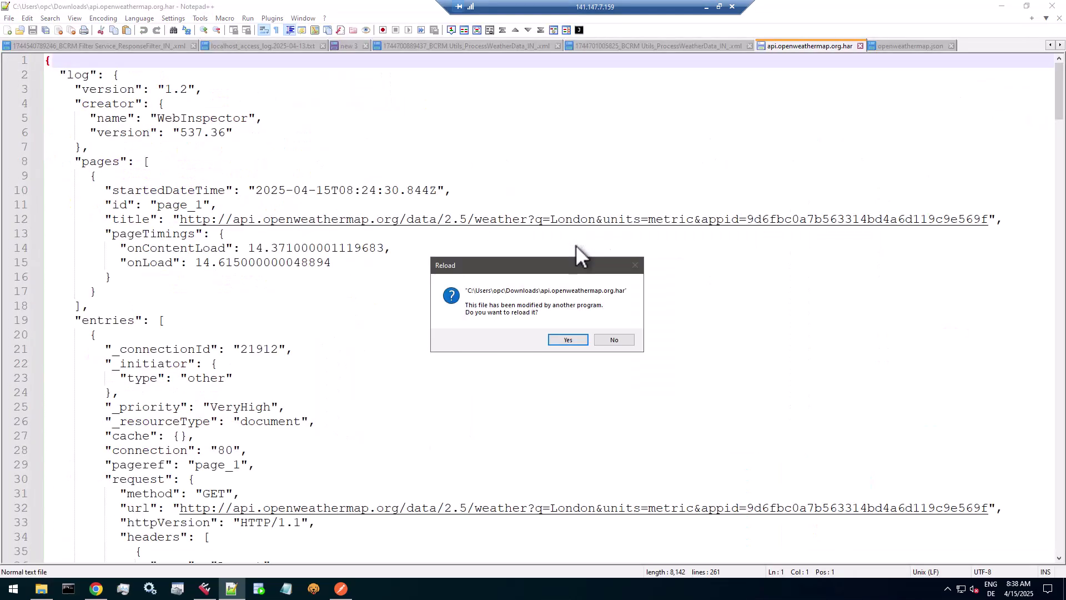
pyautogui.click(578, 340)
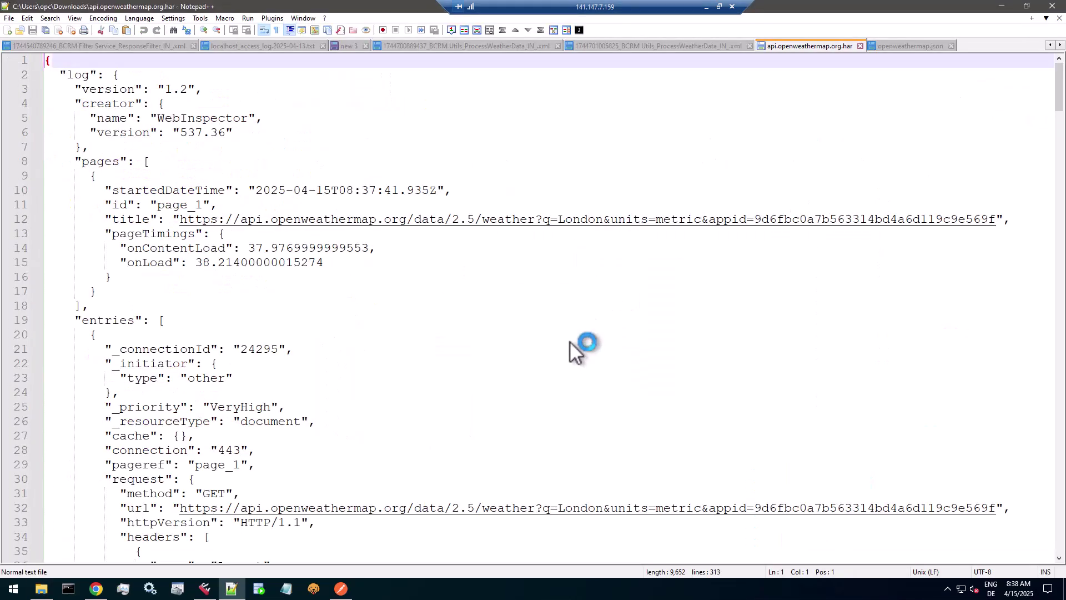
# Apply JSON syntax highlighting to the HAR file
pyautogui.doubleClick(78, 75)
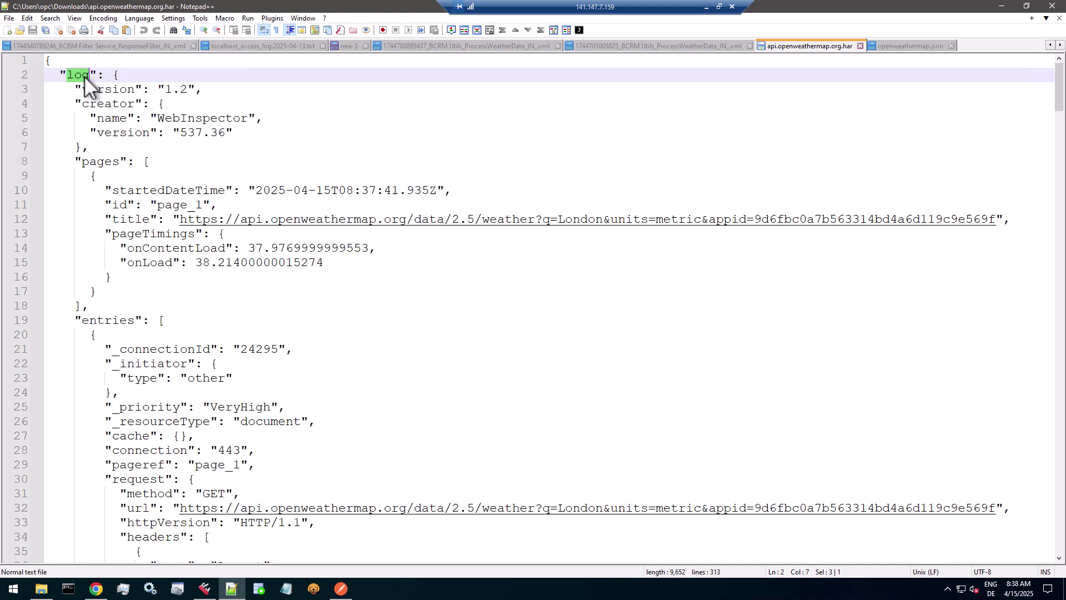
pyautogui.click(140, 19)
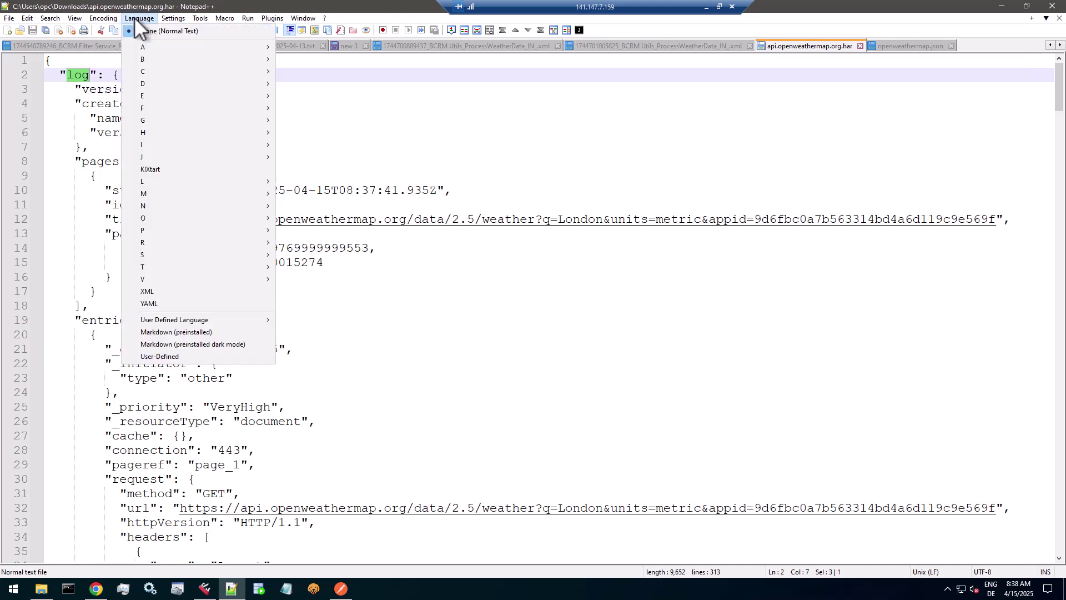
pyautogui.moveTo(171, 154)
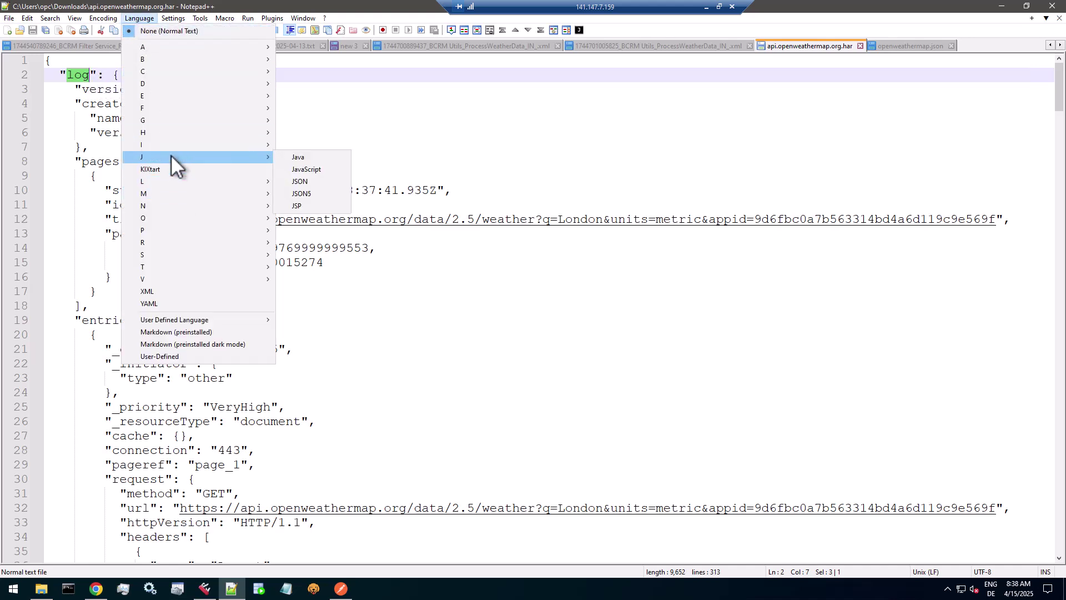
pyautogui.click(310, 182)
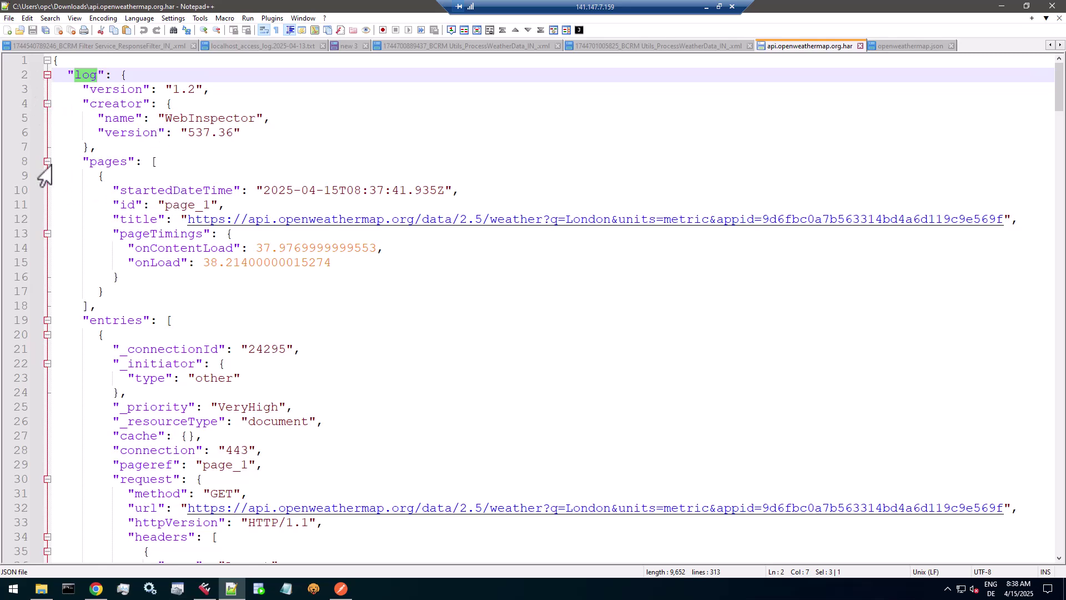
# Scroll down to the content key holding the London response, then return to APIMatic in Chrome
pyautogui.scroll(-5, 174, 313)
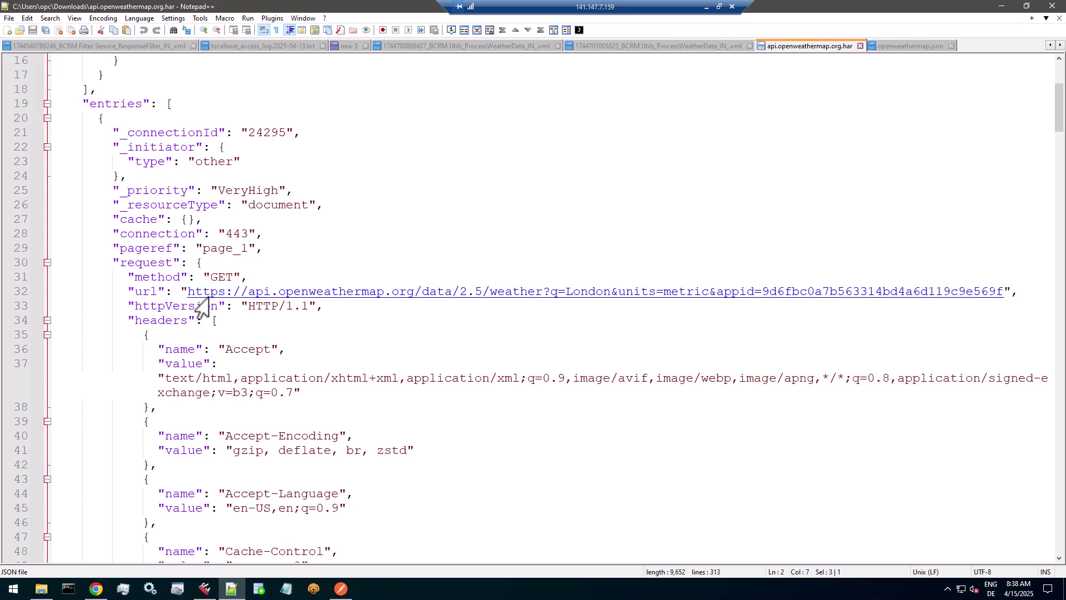
pyautogui.scroll(-4, 203, 308)
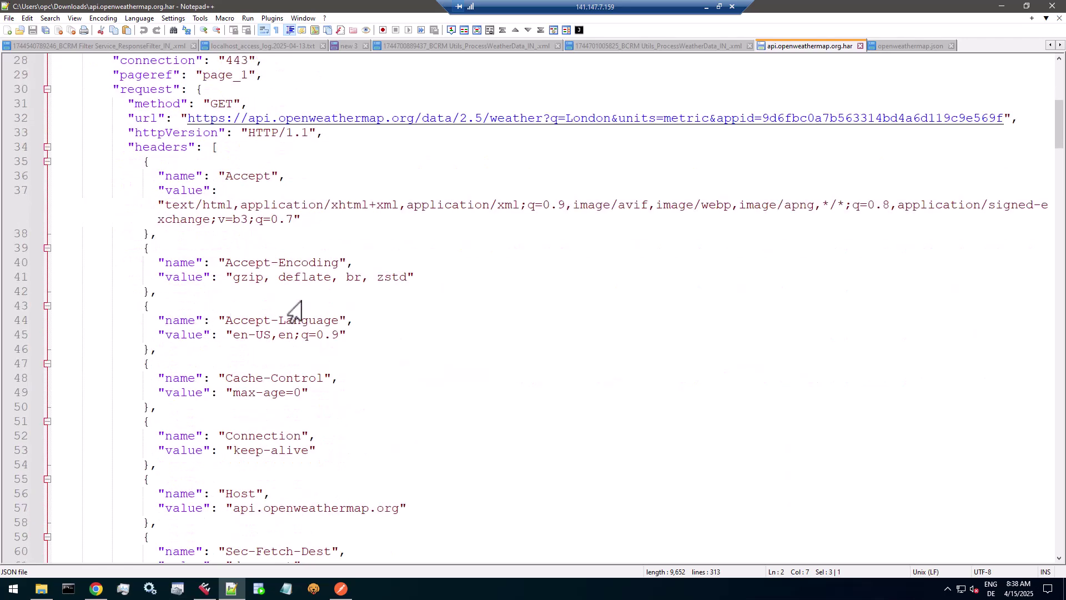
pyautogui.scroll(-13, 291, 312)
pyautogui.scroll(-11, 294, 312)
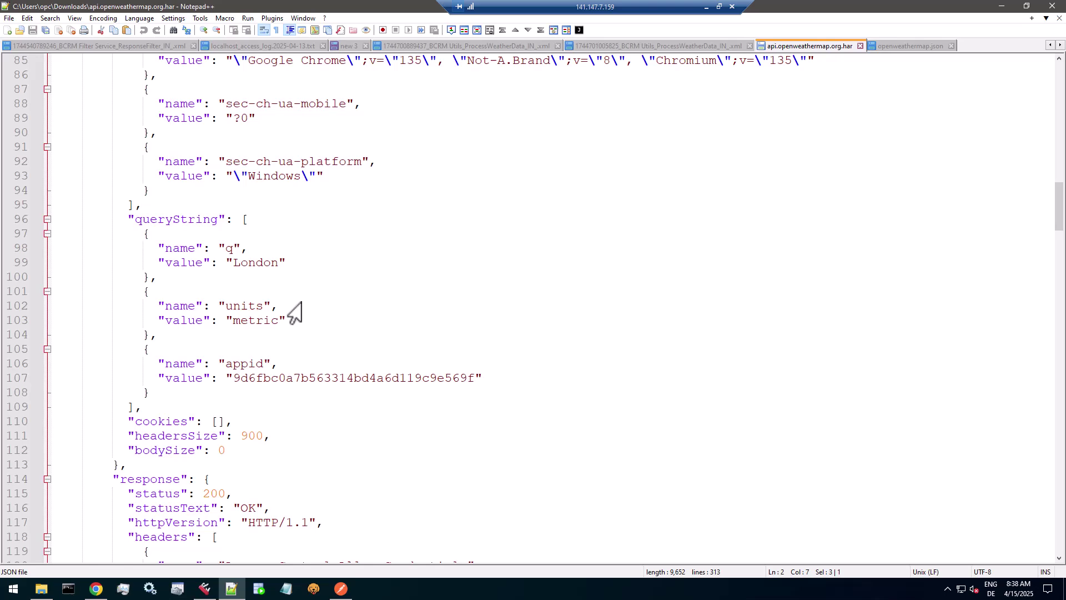
pyautogui.scroll(-15, 295, 312)
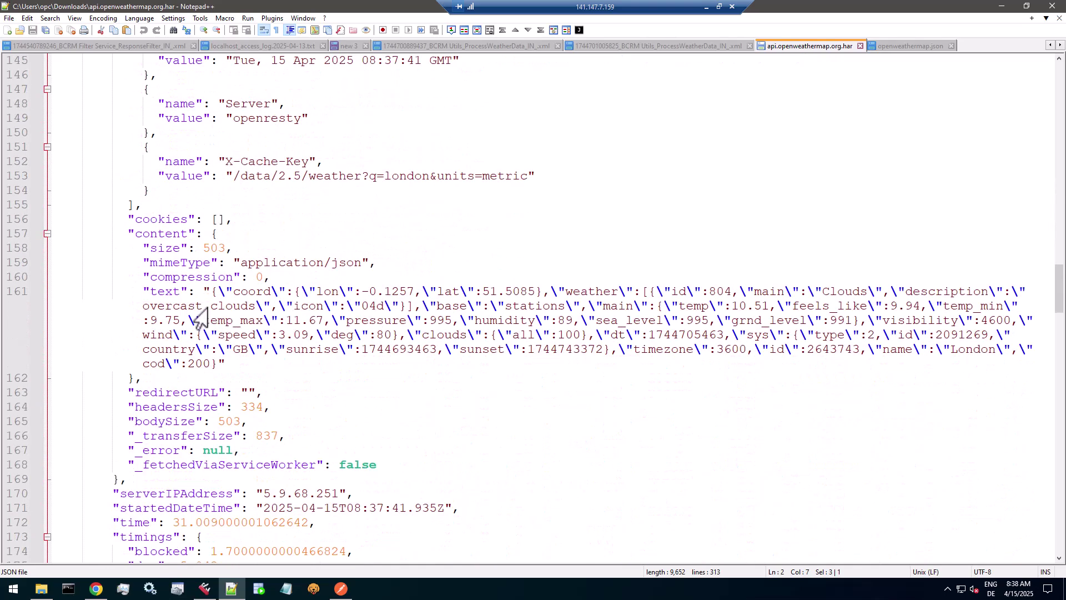
pyautogui.doubleClick(154, 235)
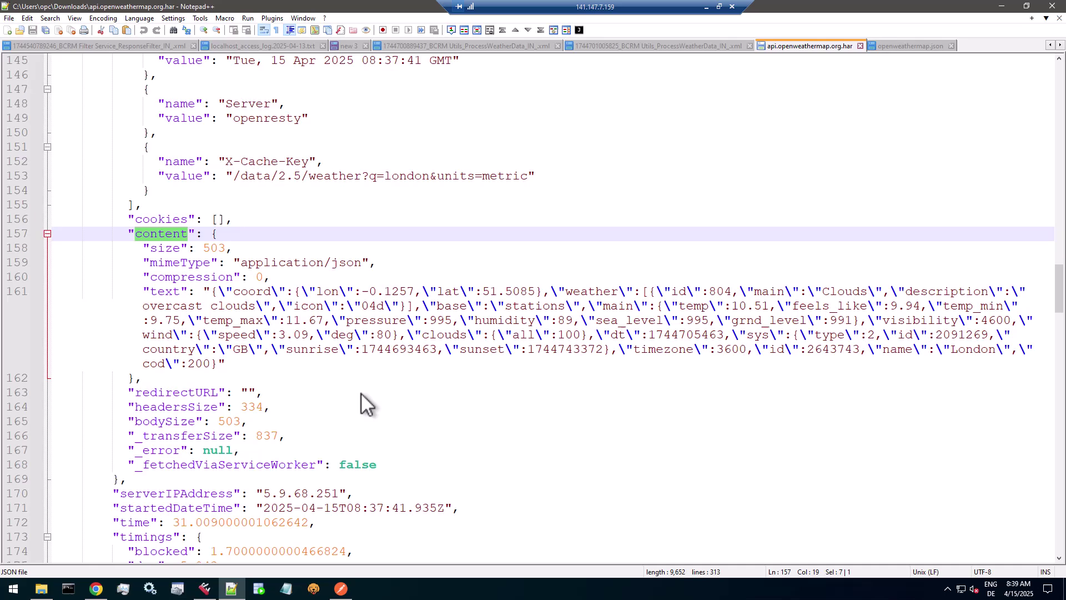
pyautogui.scroll(-5, 366, 394)
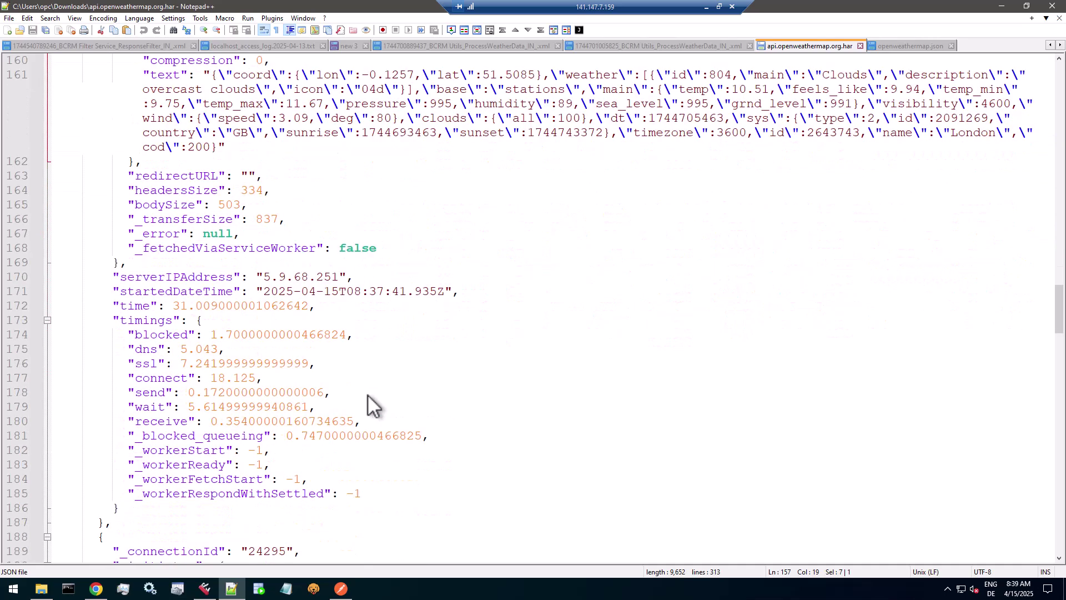
pyautogui.scroll(-5, 367, 395)
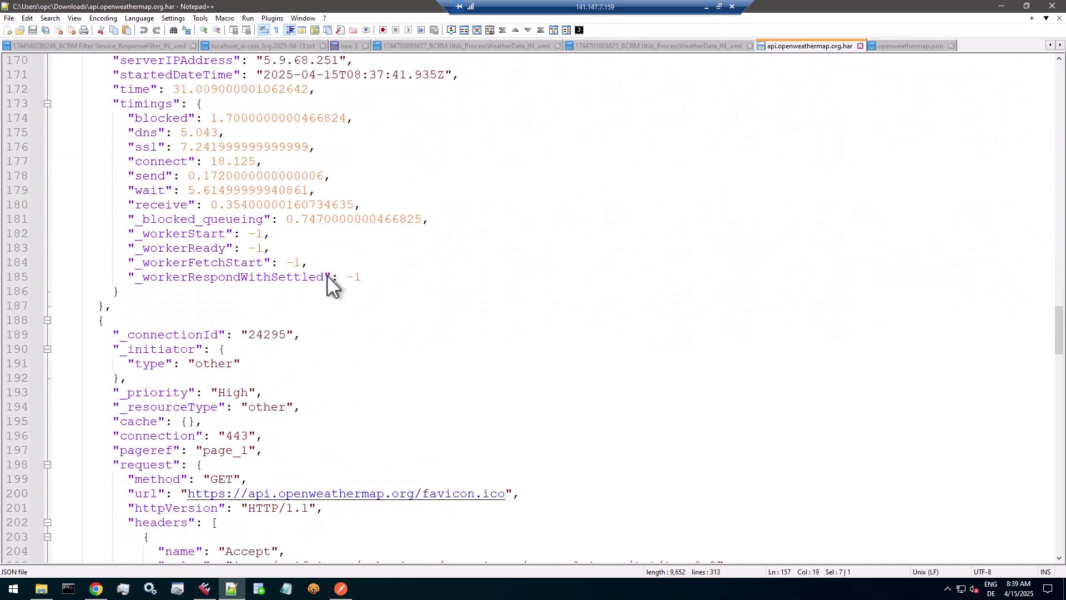
pyautogui.scroll(-3, 332, 285)
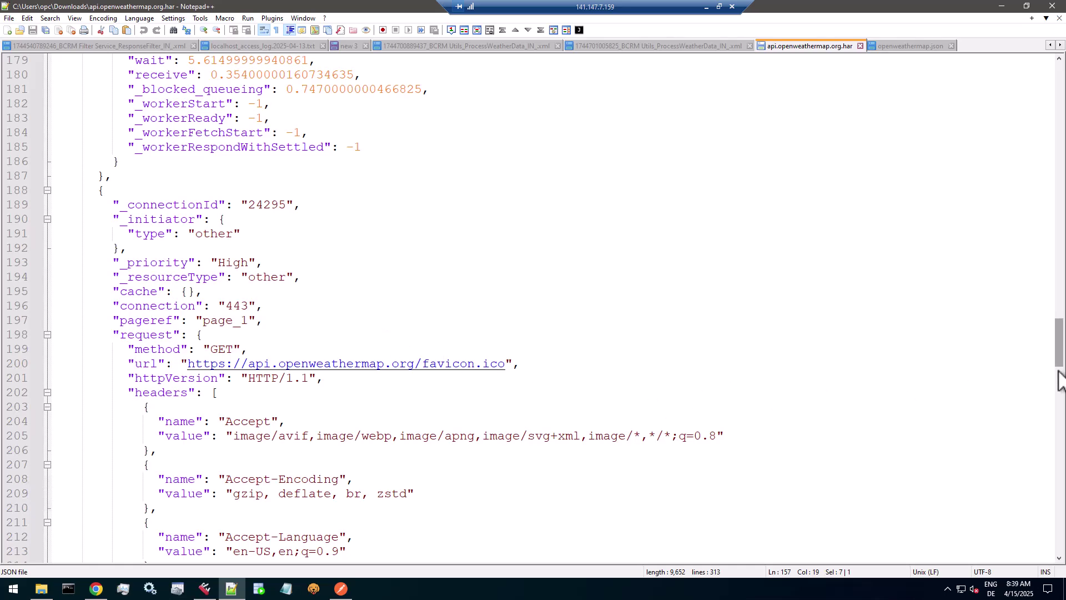
pyautogui.moveTo(1061, 358); pyautogui.dragTo(1050, 108)
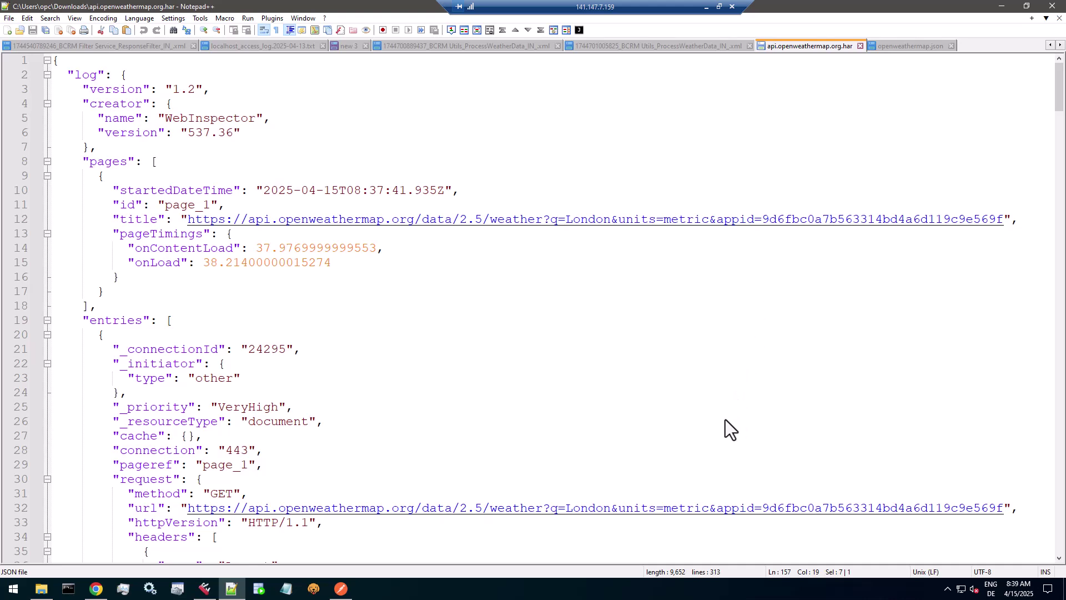
pyautogui.hotkey('alt', 'Tab')
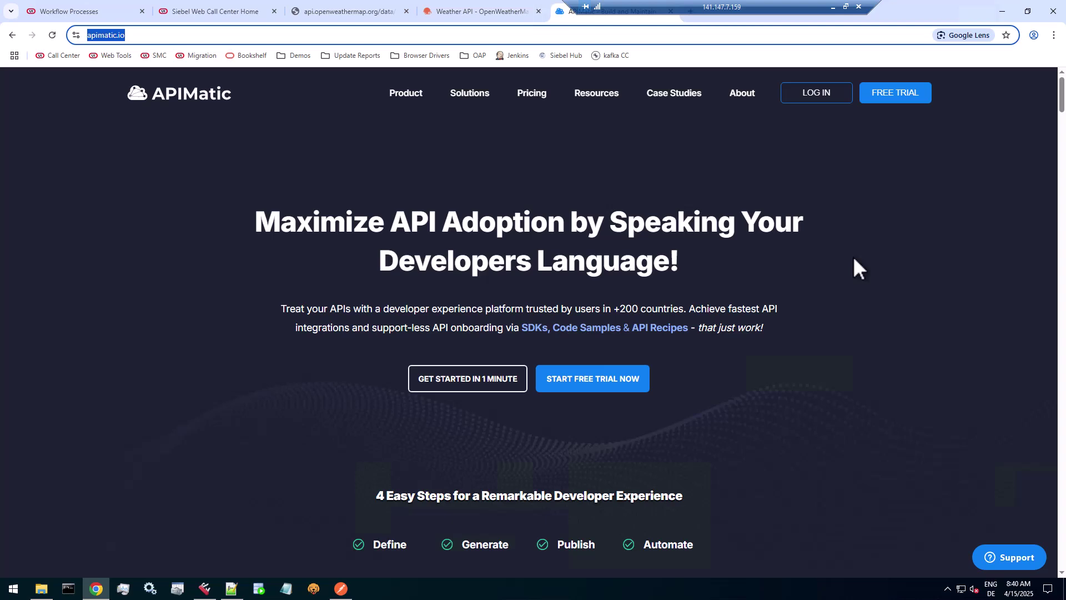
# Switch from APIMatic to the Claude chat showing the OpenWeatherMap OpenAPI spec
pyautogui.hotkey('alt', 'Tab')
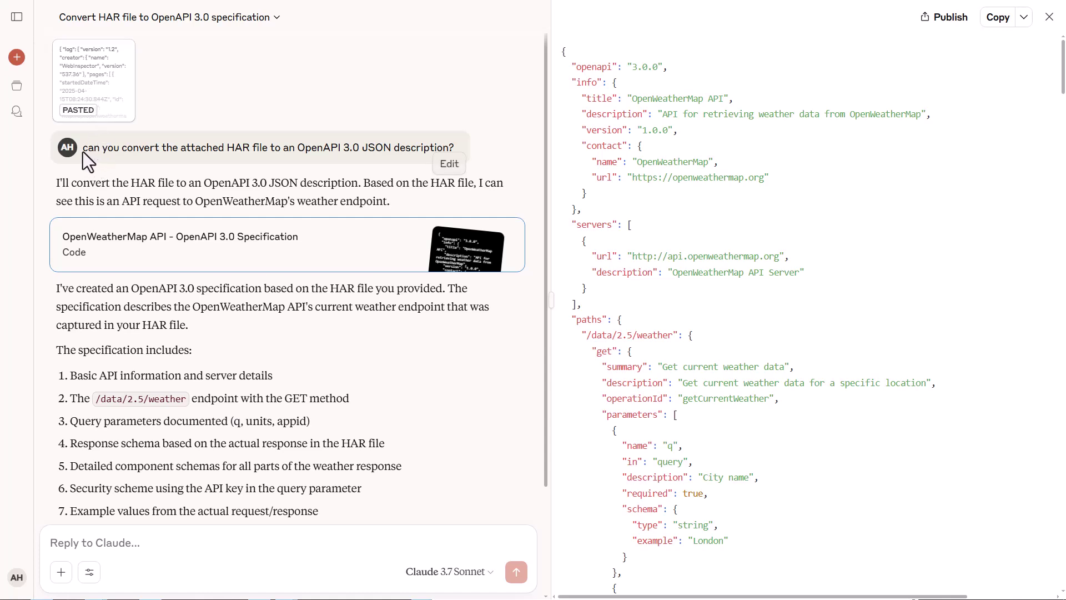
pyautogui.moveTo(82, 151); pyautogui.dragTo(219, 144)
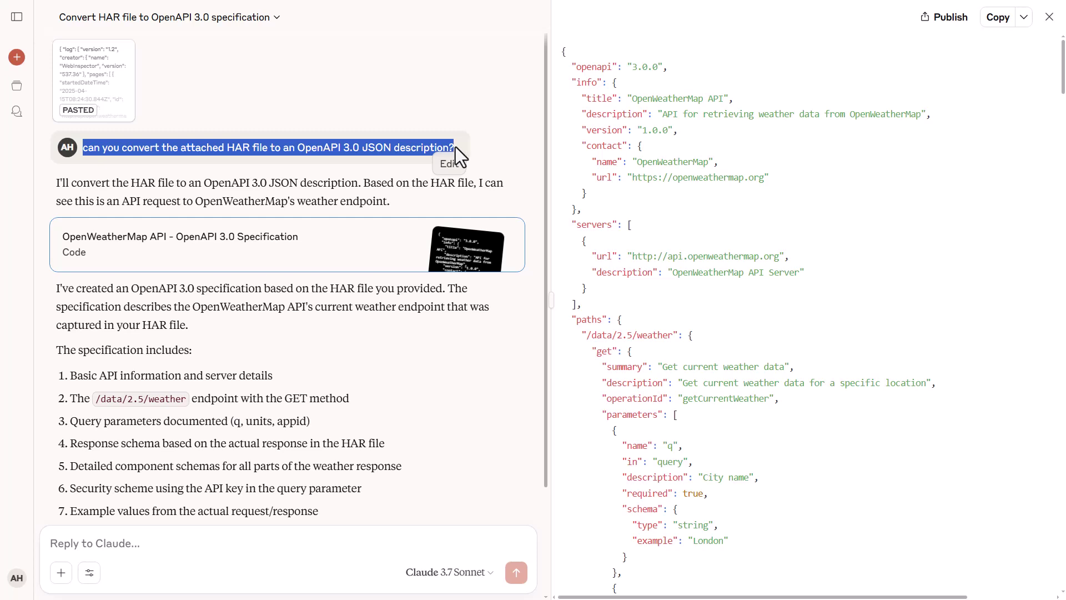
pyautogui.click(75, 185)
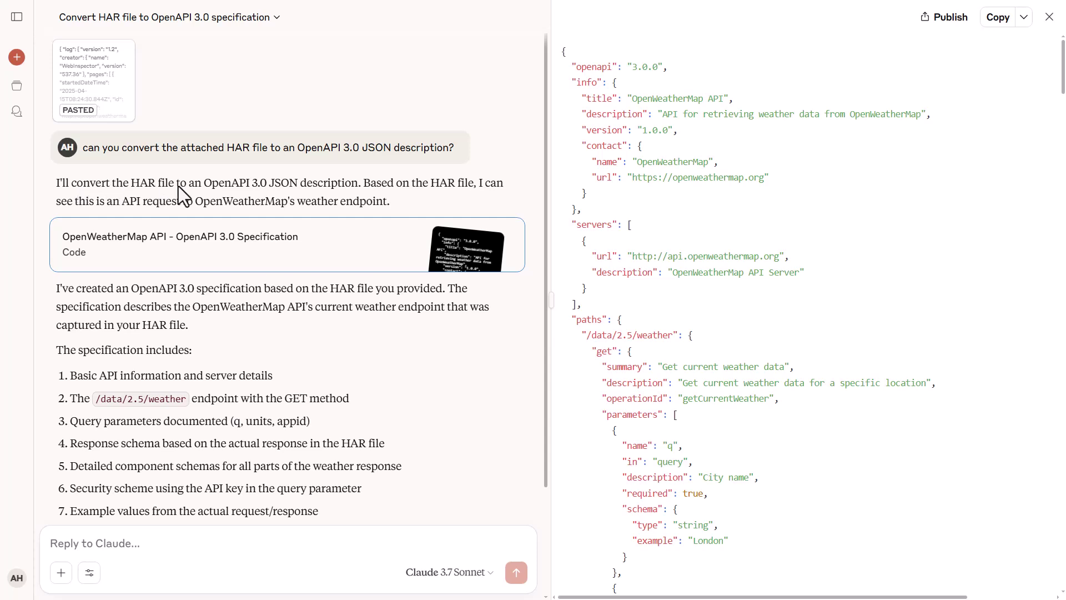
pyautogui.doubleClick(593, 65)
pyautogui.scroll(-5, 635, 124)
pyautogui.scroll(-10, 635, 125)
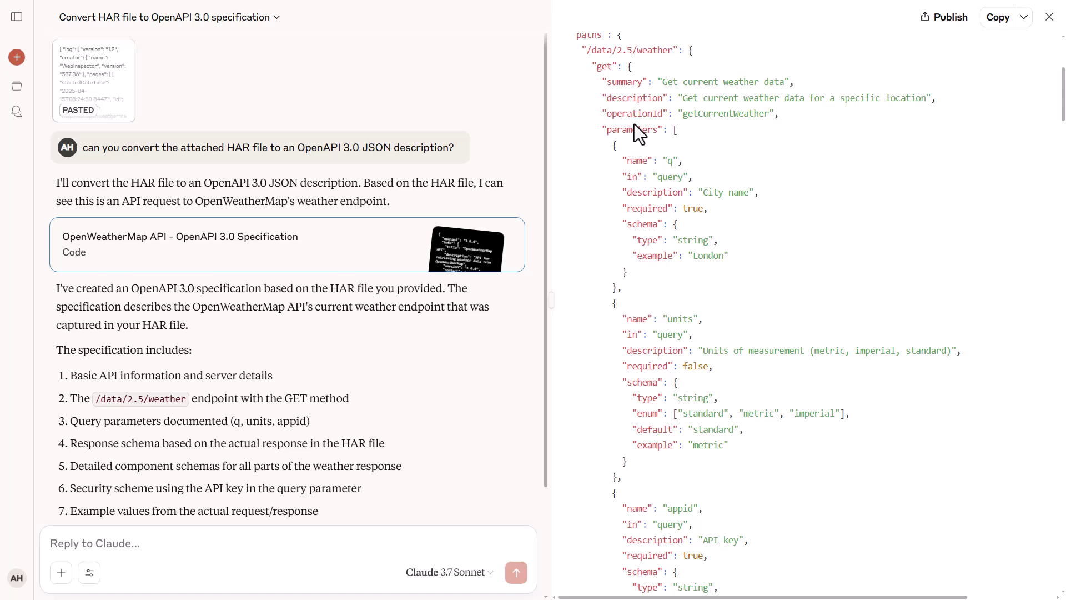
pyautogui.scroll(-3, 632, 125)
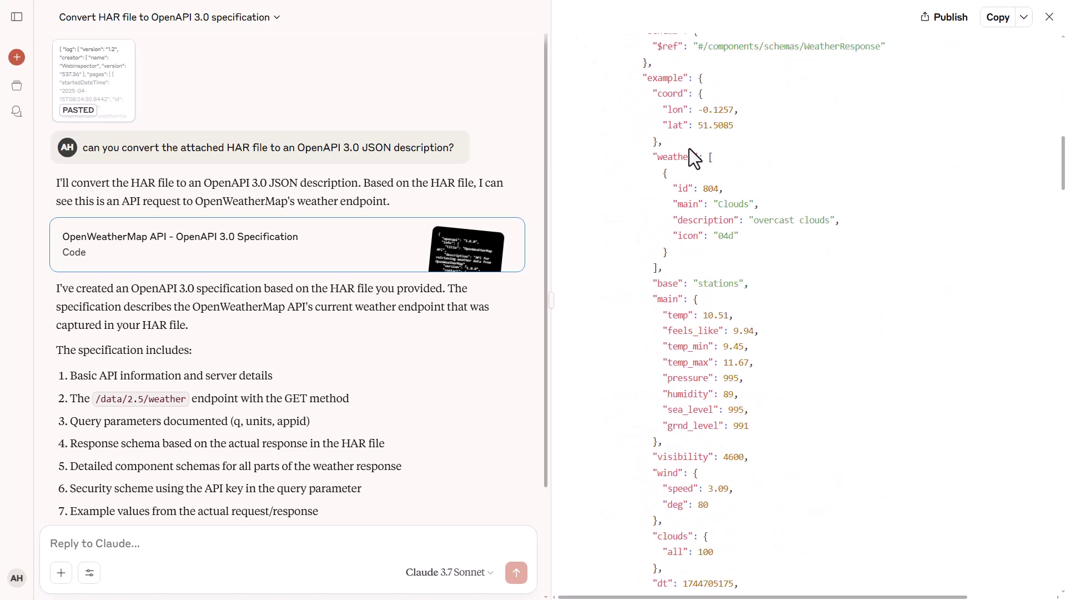
pyautogui.moveTo(1064, 166); pyautogui.dragTo(1062, 67)
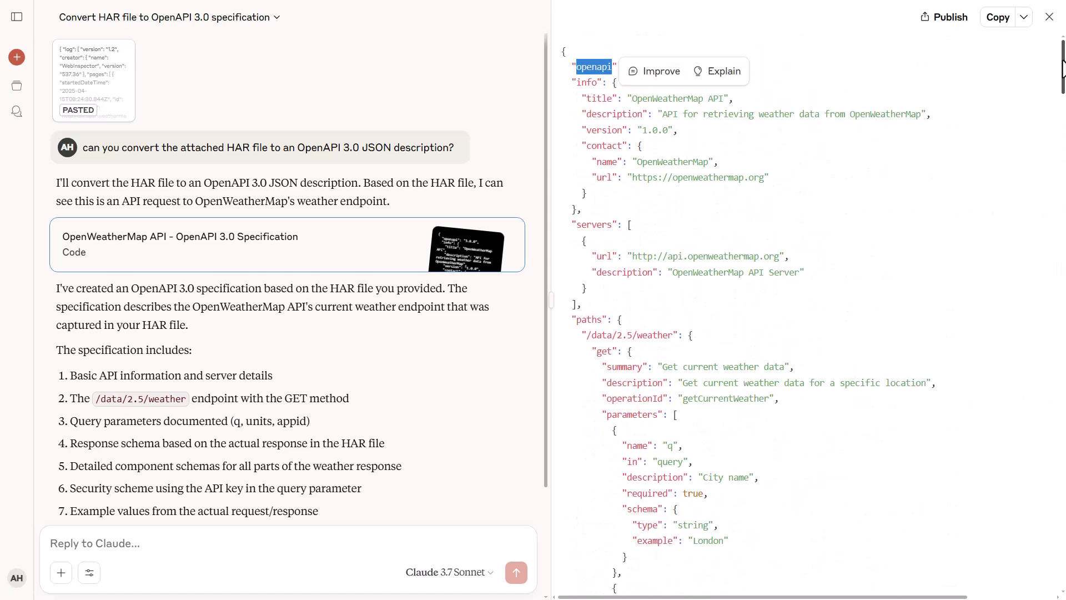
pyautogui.click(865, 122)
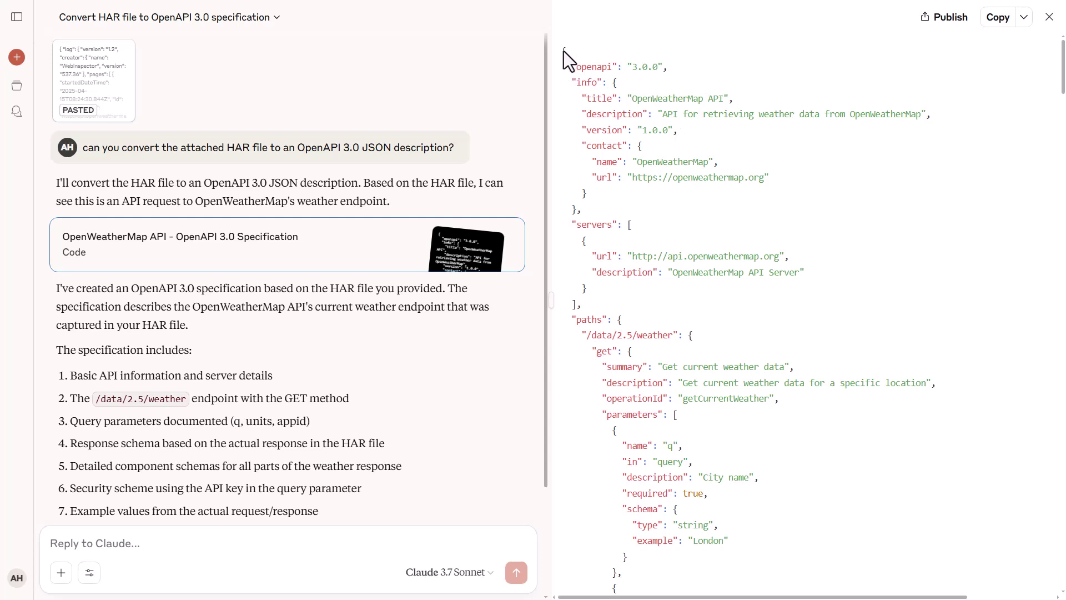
pyautogui.moveTo(568, 54); pyautogui.dragTo(749, 203)
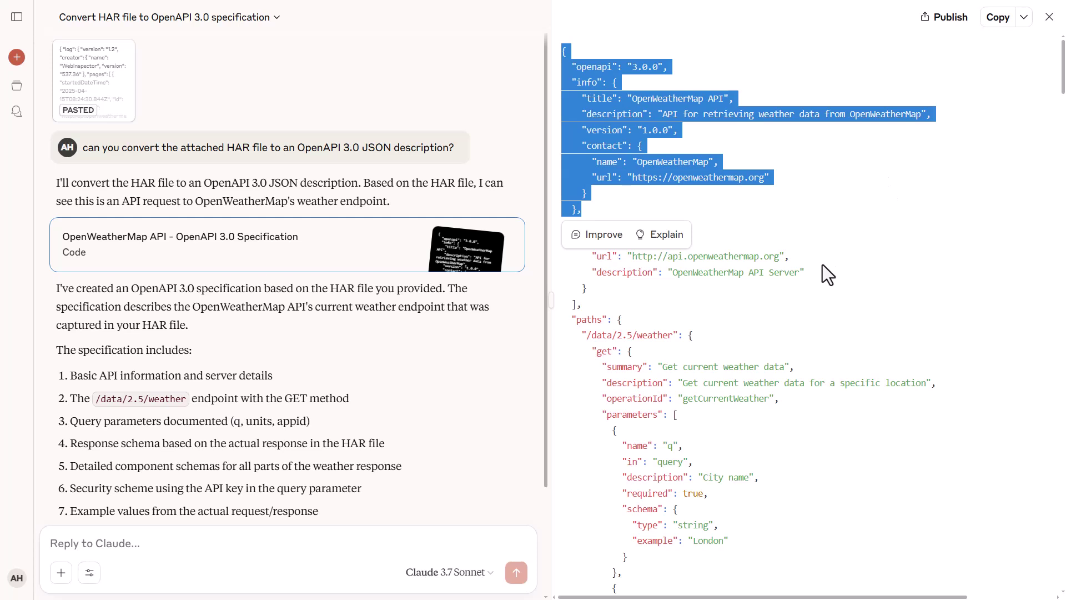
# Highlight the q parameter, its query location and the London example, then copy the spec
pyautogui.scroll(-4, 822, 264)
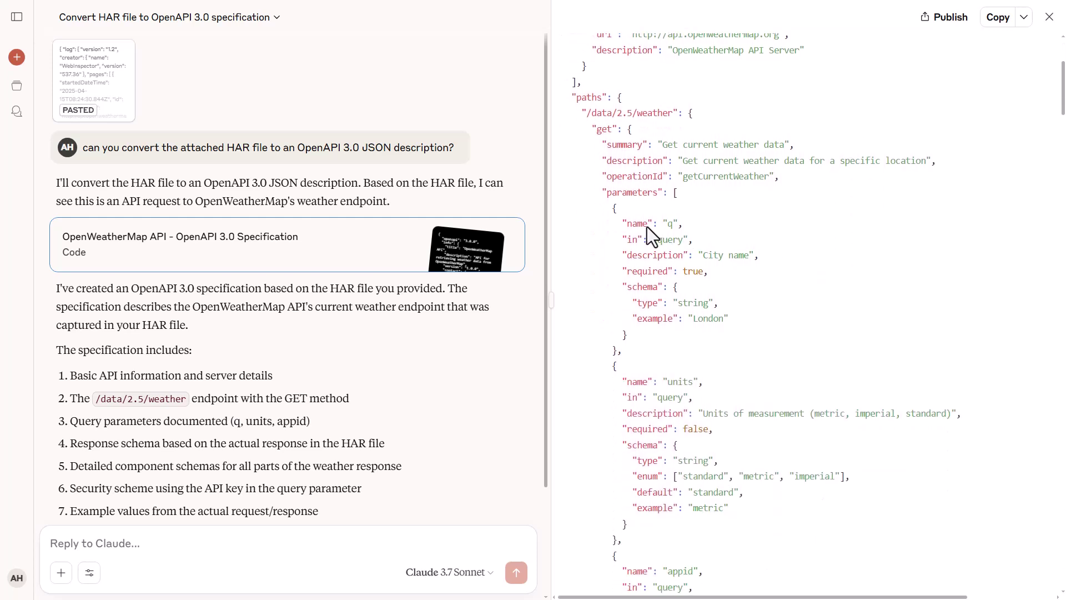
pyautogui.doubleClick(625, 193)
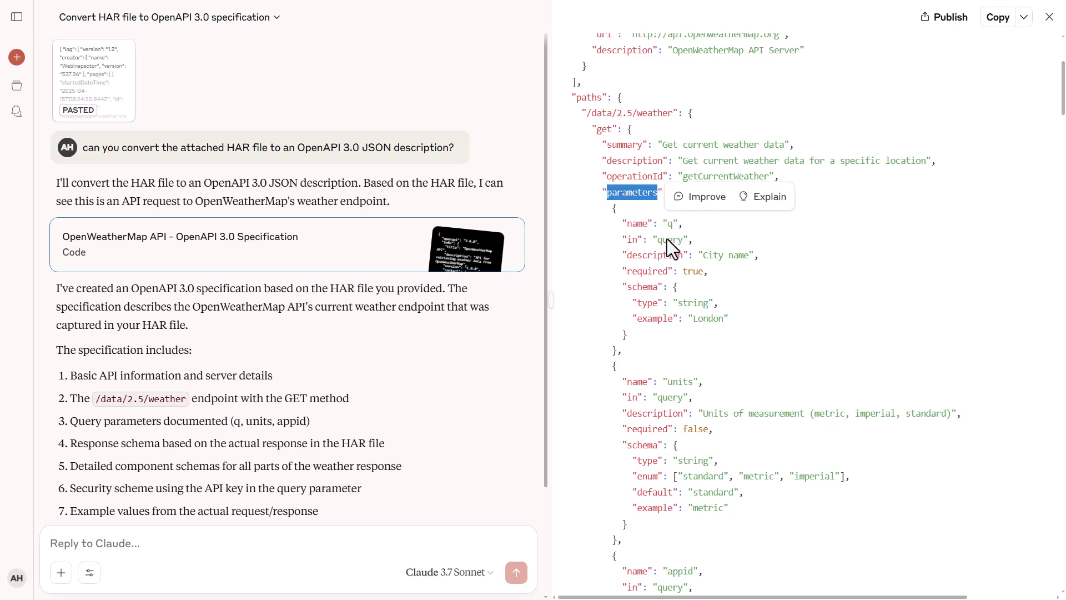
pyautogui.doubleClick(673, 224)
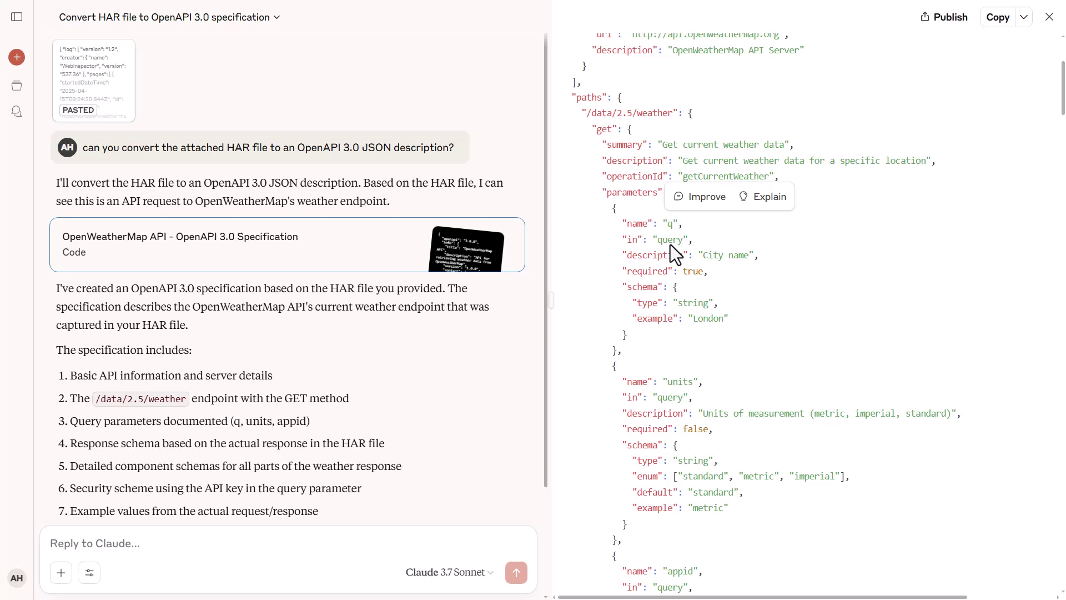
pyautogui.doubleClick(670, 240)
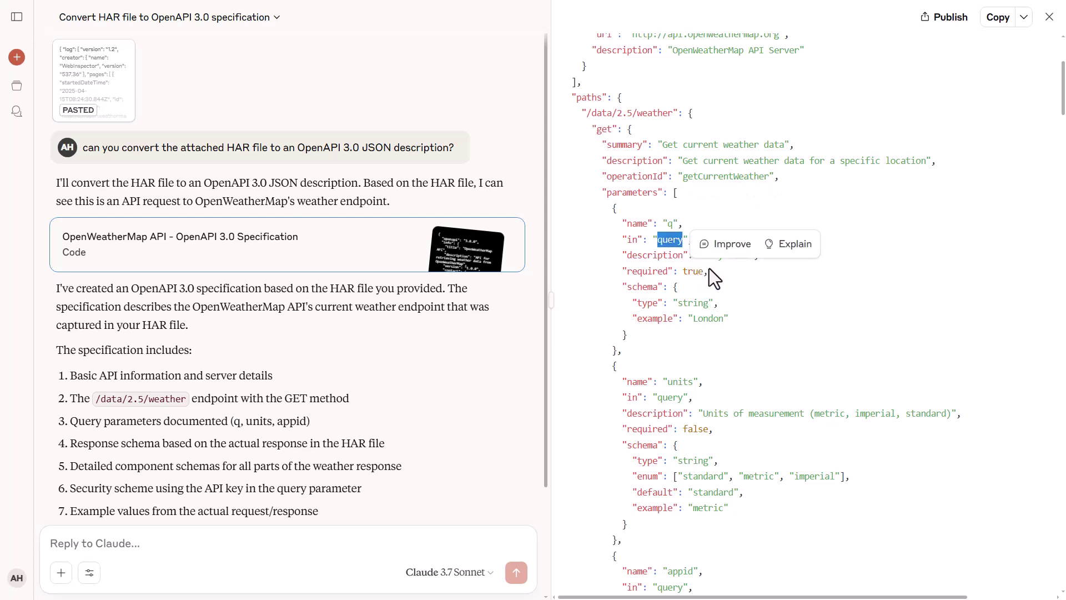
pyautogui.scroll(-1, 691, 348)
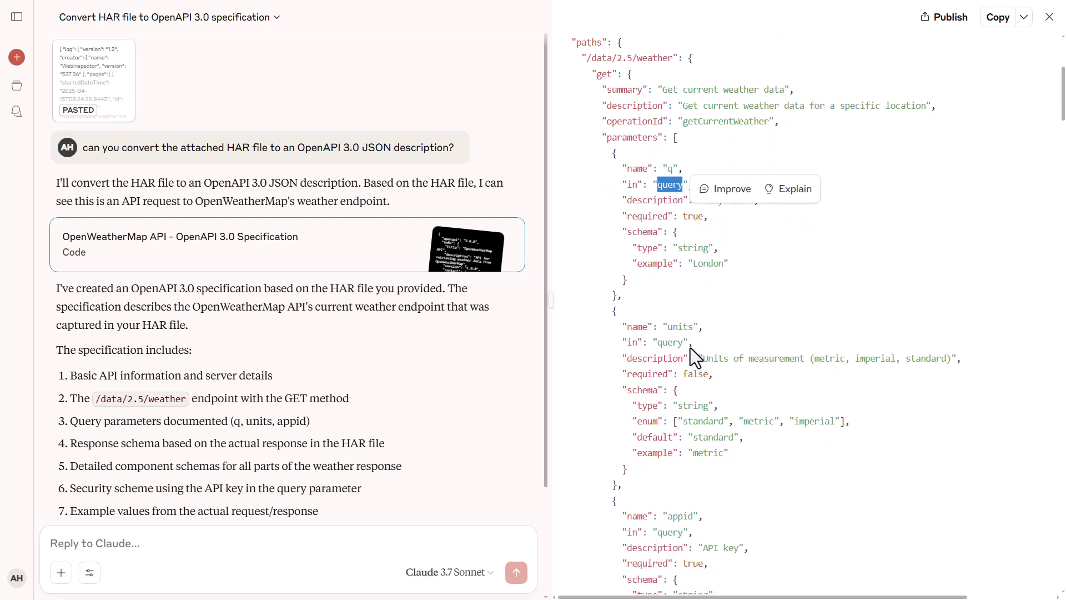
pyautogui.doubleClick(706, 263)
pyautogui.scroll(-1, 717, 315)
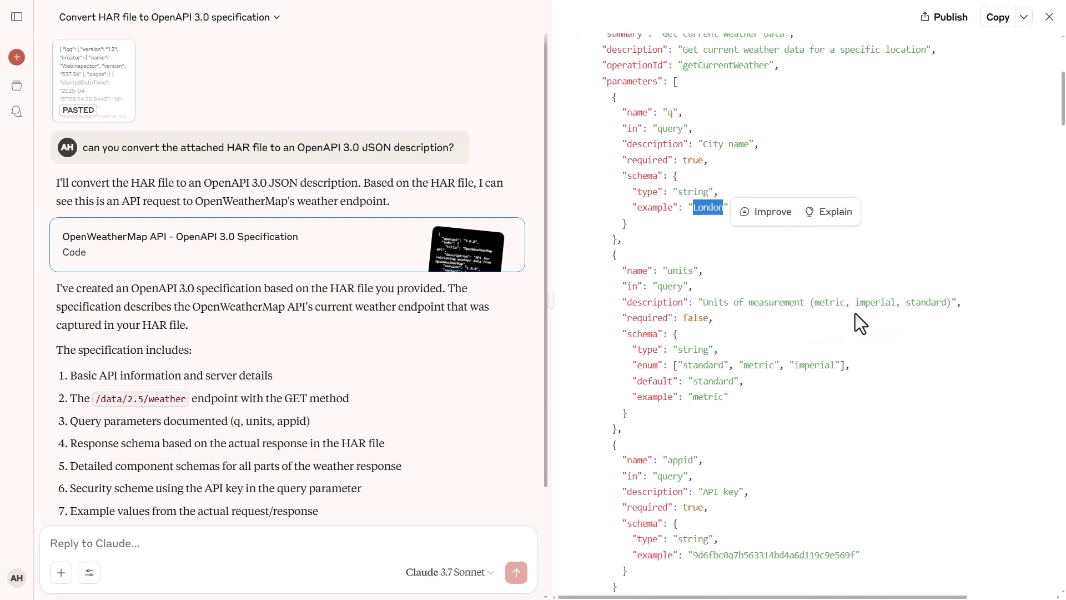
pyautogui.click(1001, 22)
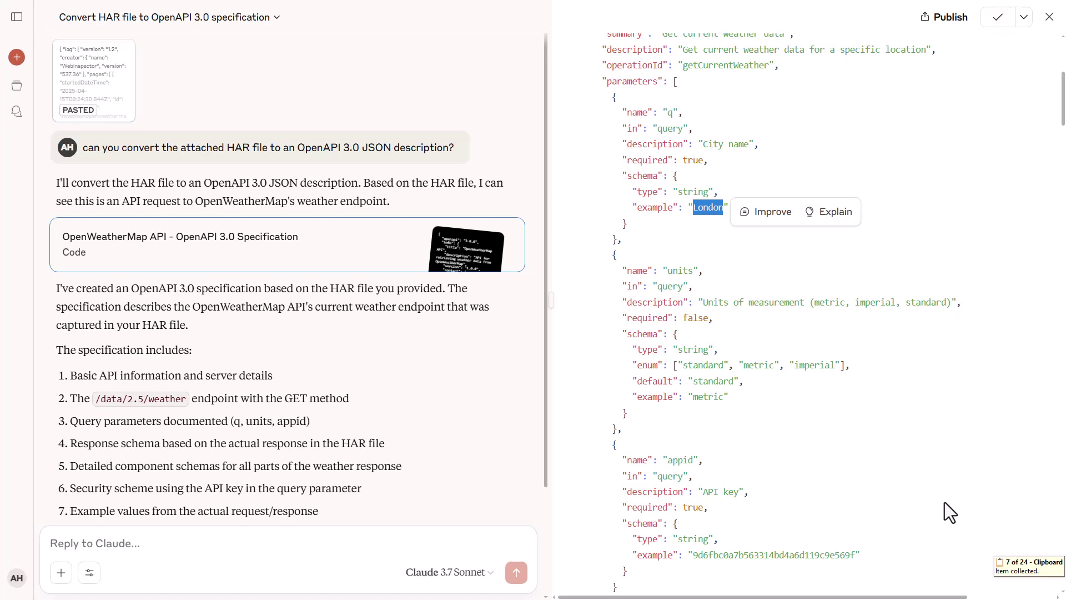
# Create a new Siebel workspace commented 'har to openapi' and close the Workspaces view
pyautogui.hotkey('alt', 'Tab')
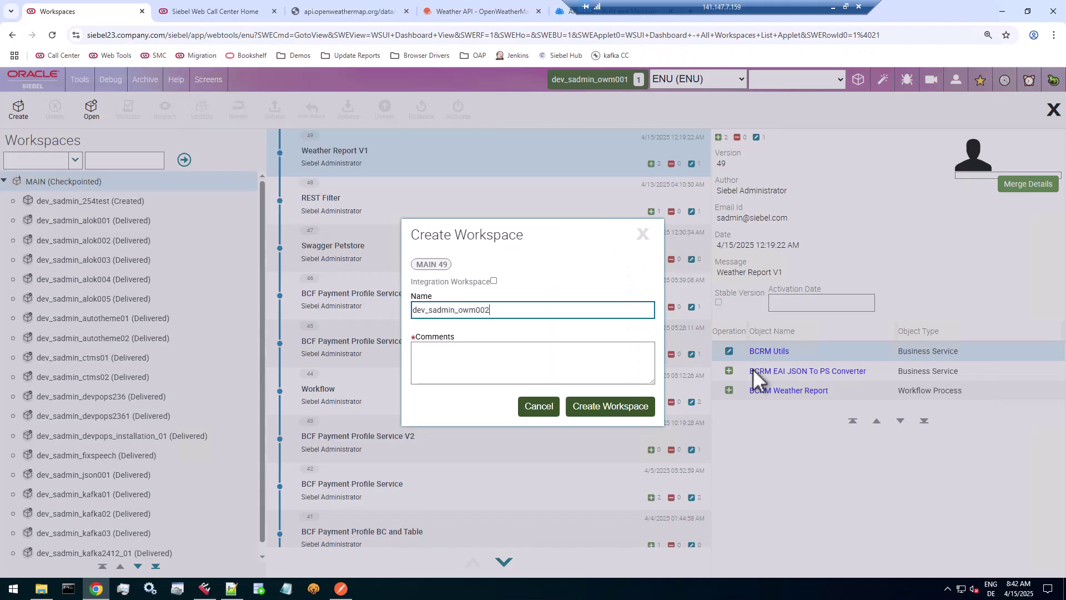
pyautogui.click(463, 358)
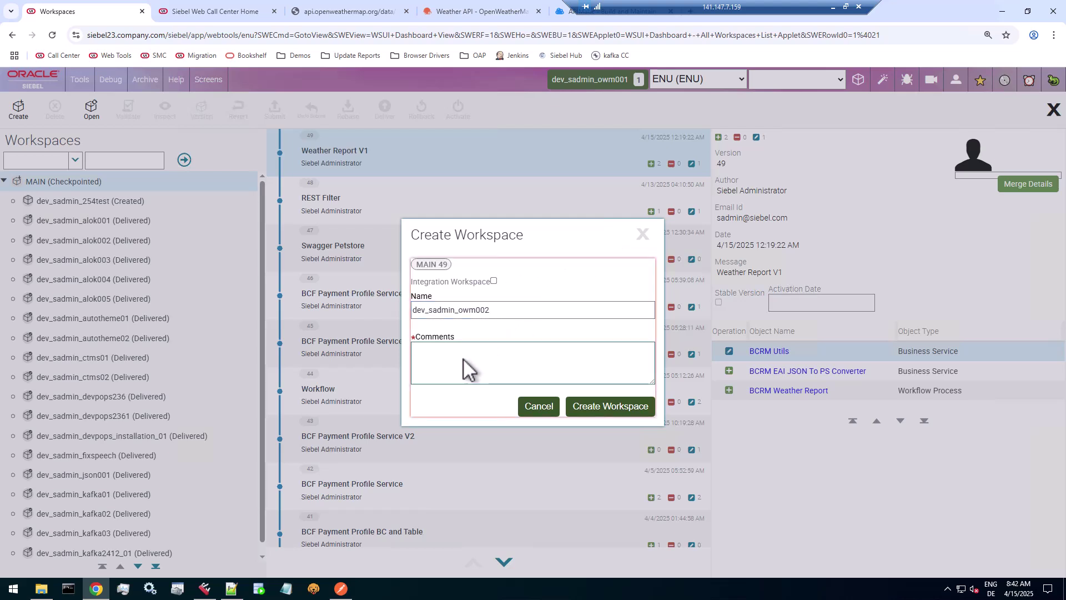
pyautogui.write('har to openapi')
pyautogui.click(623, 411)
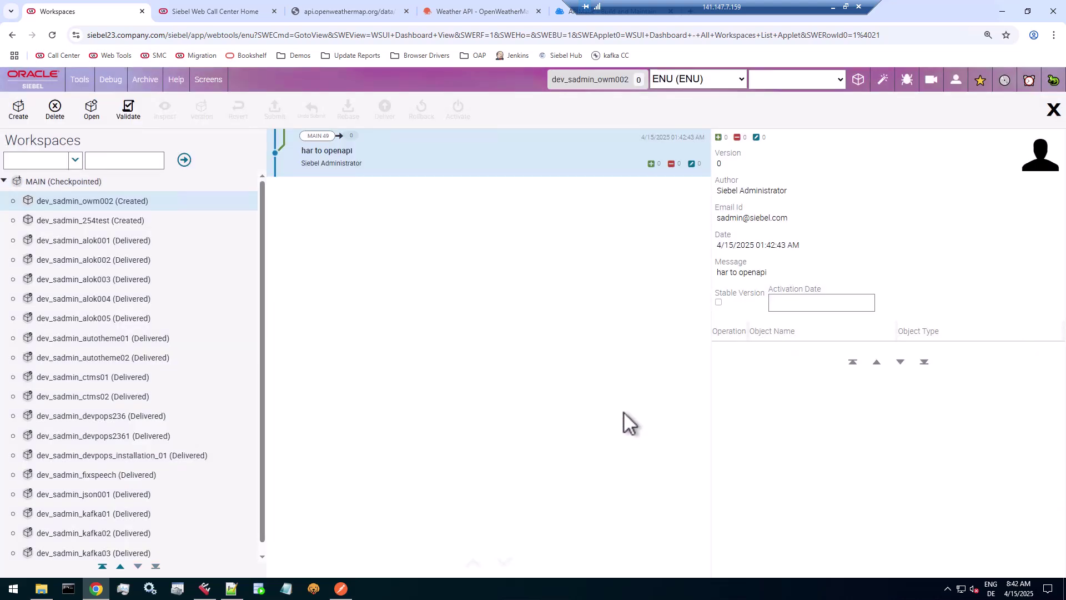
pyautogui.click(1054, 109)
# Launch the Web Service WSDL / JSON import wizard and browse to Downloads for the spec
pyautogui.click(884, 81)
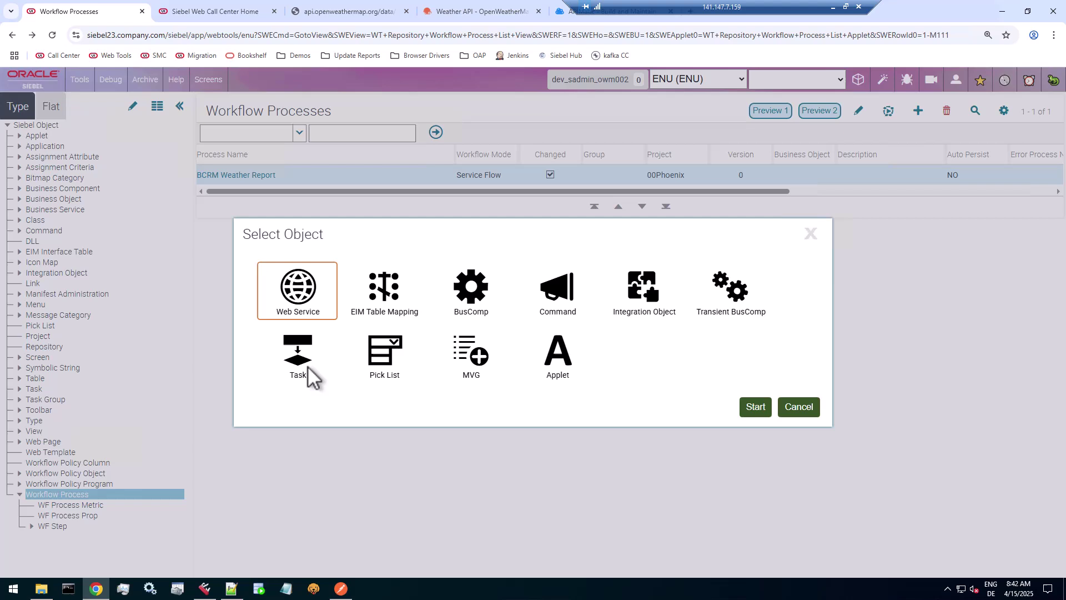
pyautogui.click(762, 406)
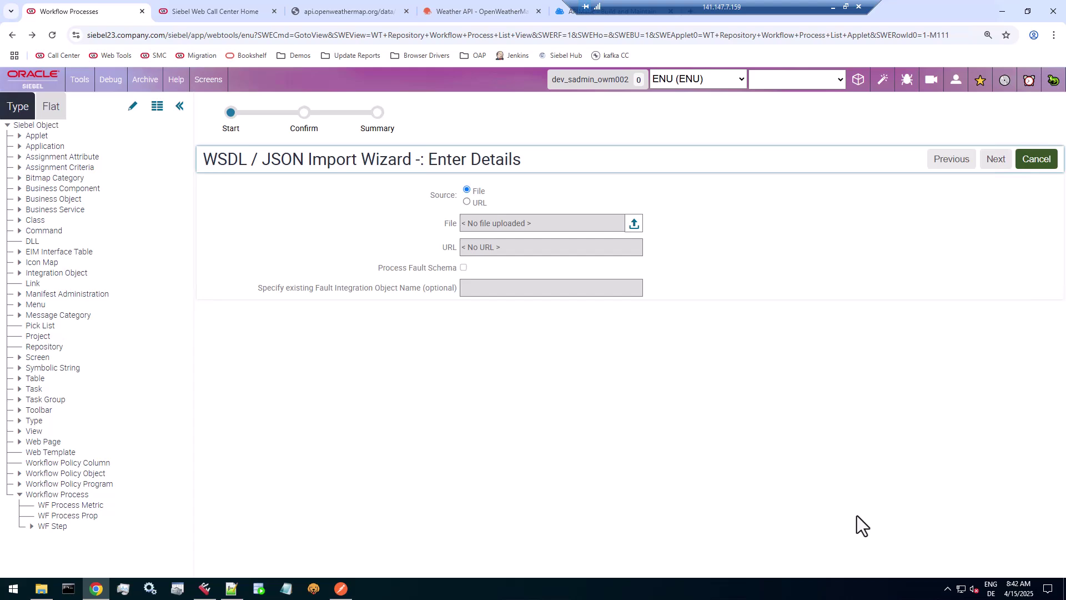
pyautogui.click(42, 588)
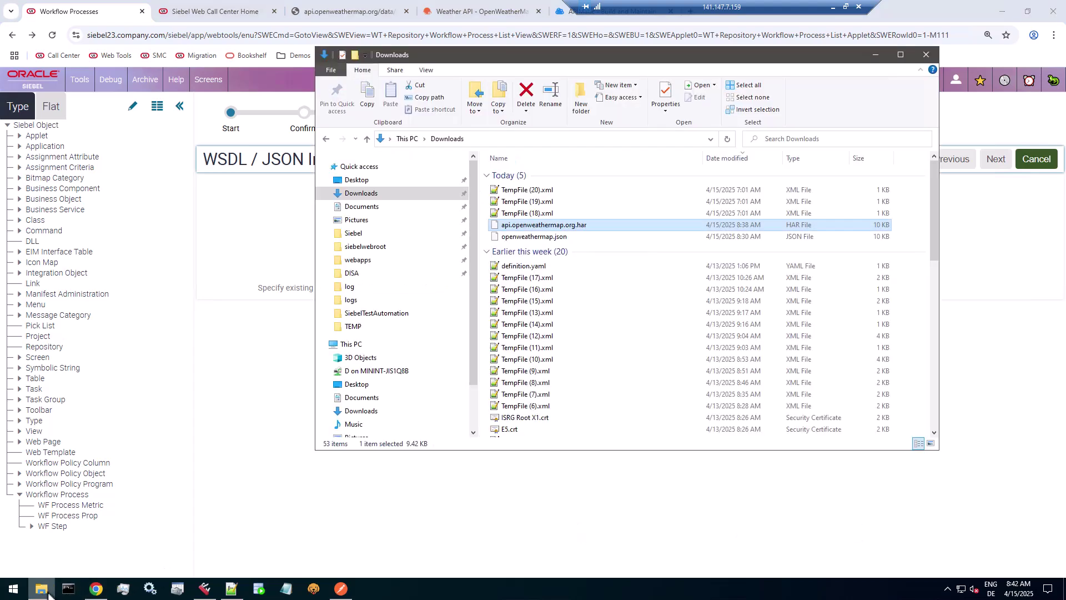
# Open openweathermap.json in Notepad++, scroll through the 359-line OpenAPI 3.0.0 spec, then return to the import wizard
pyautogui.click(561, 236)
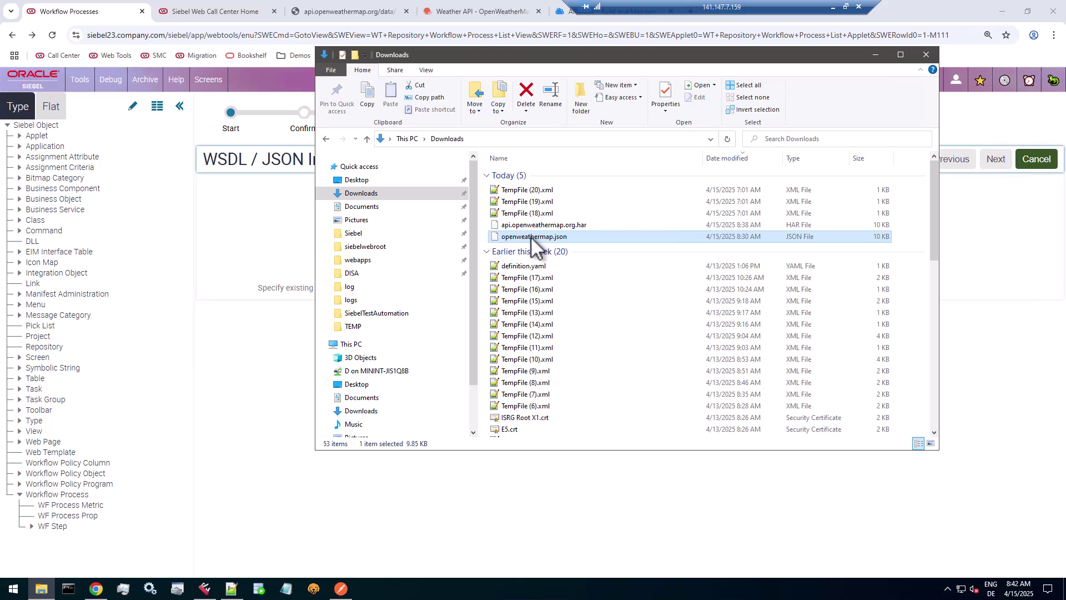
pyautogui.rightClick(531, 235)
pyautogui.click(564, 255)
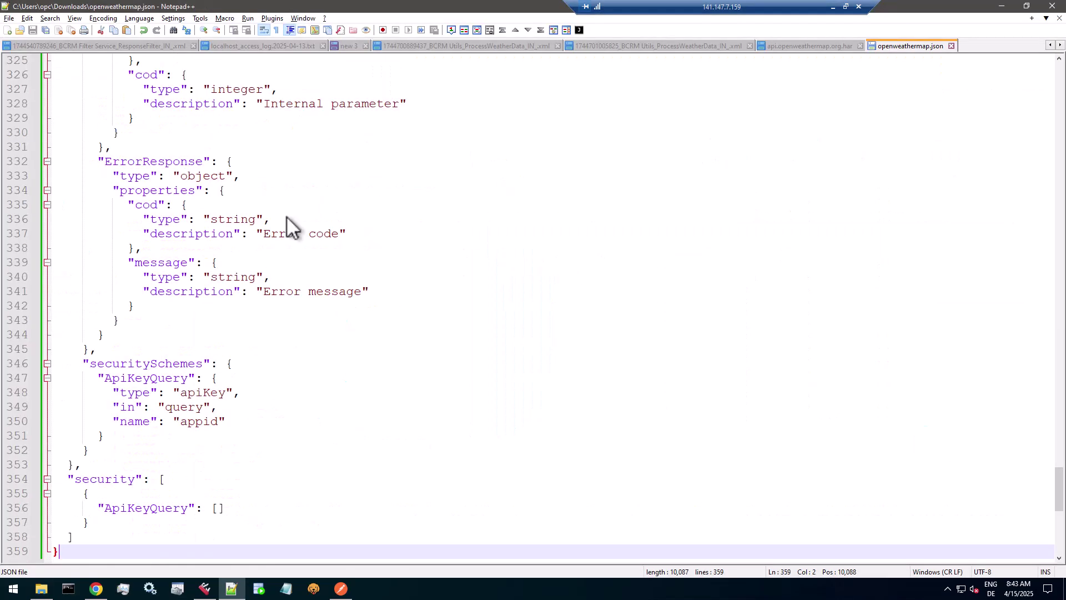
pyautogui.click(283, 161)
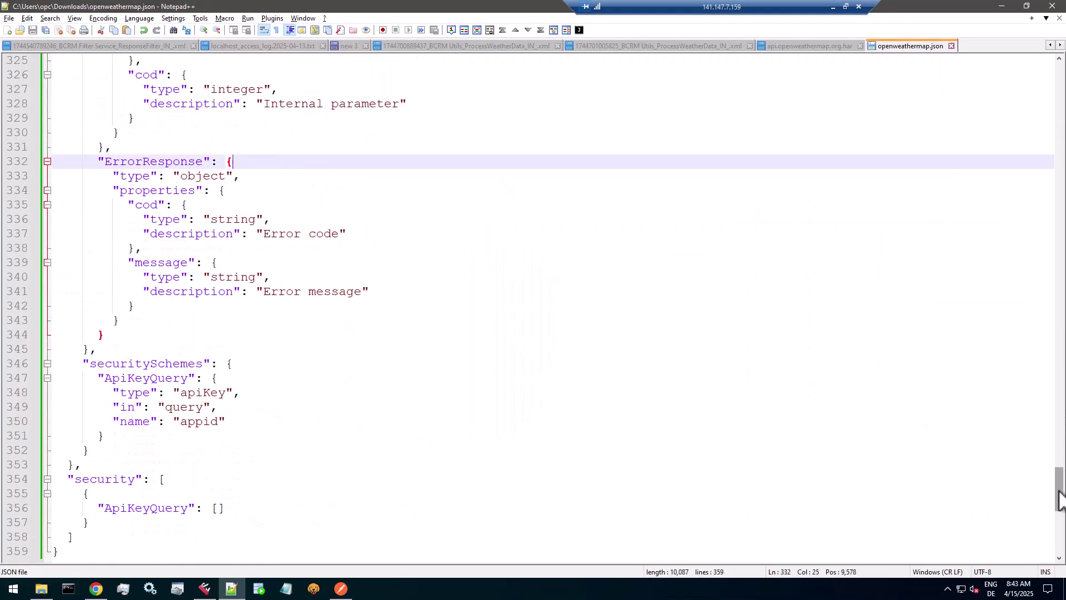
pyautogui.moveTo(1061, 500); pyautogui.dragTo(1060, 92)
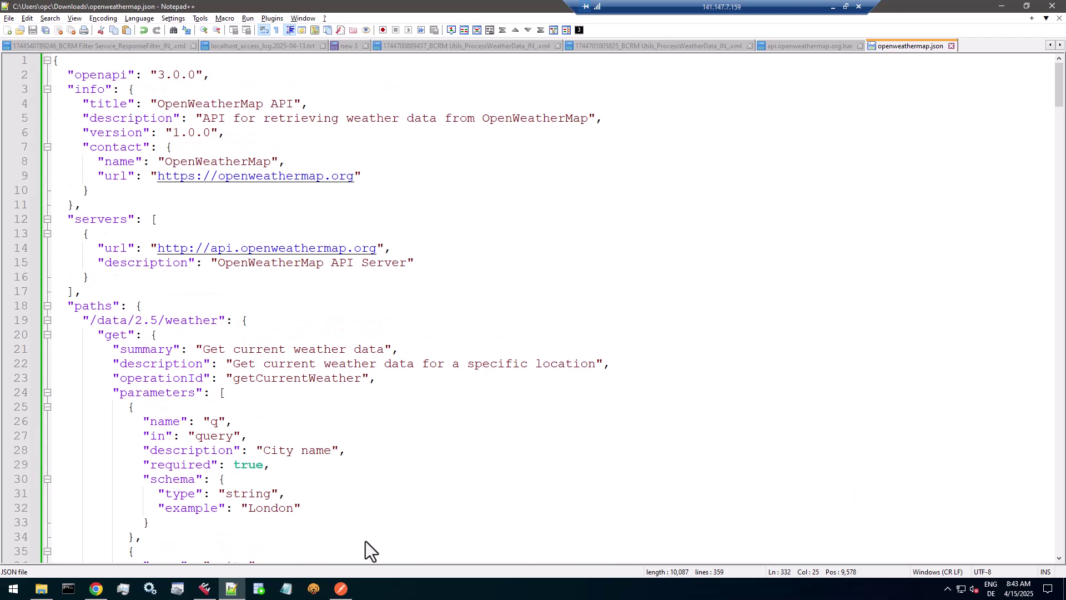
pyautogui.click(96, 589)
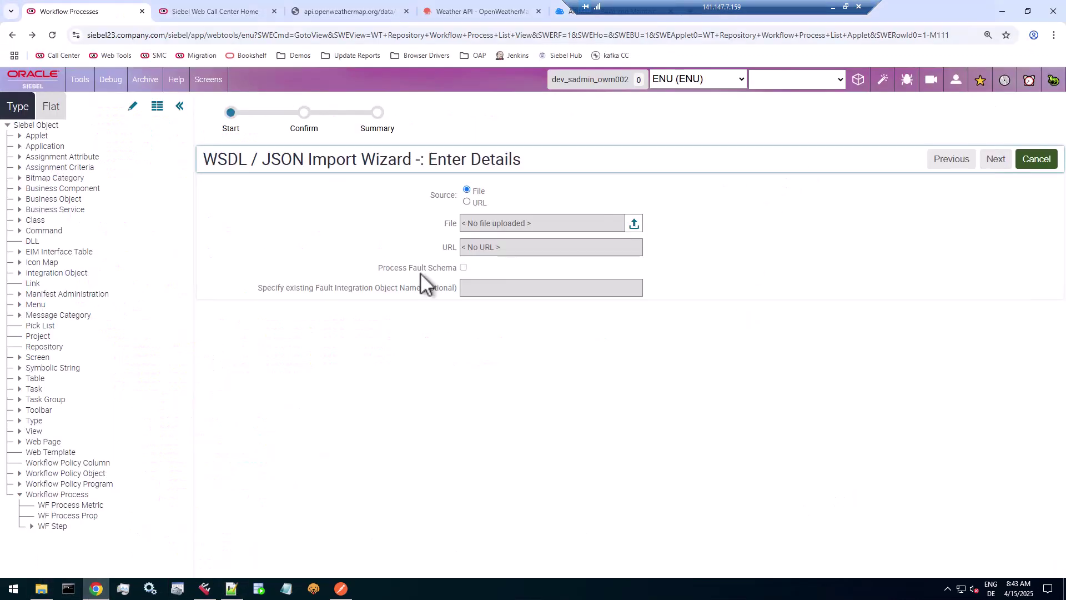
# Upload openweathermap.json as the import file and advance to the verification step
pyautogui.click(635, 222)
pyautogui.click(153, 97)
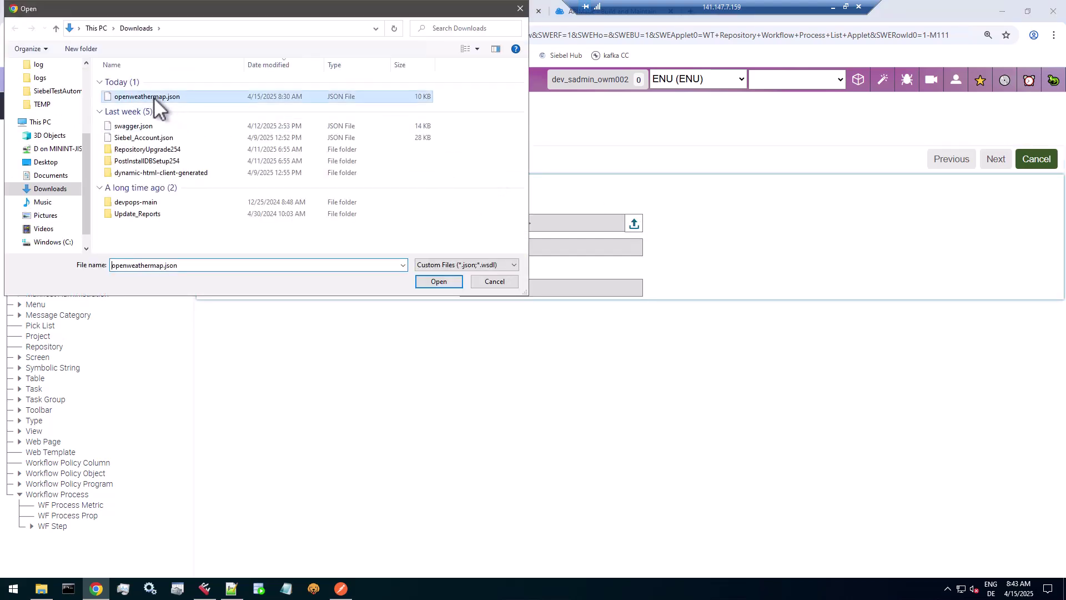
pyautogui.click(439, 281)
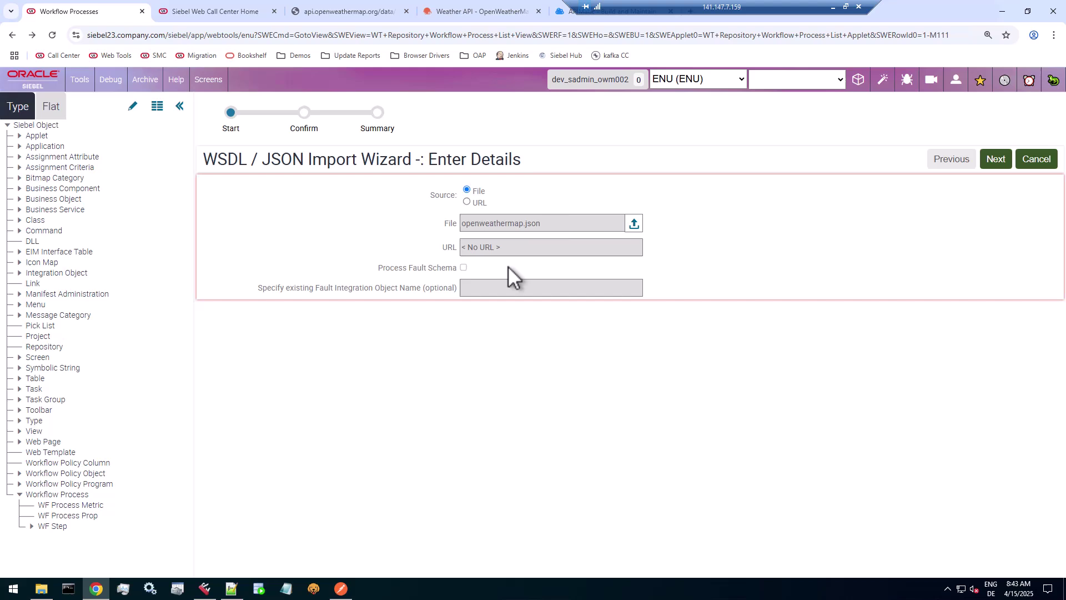
pyautogui.click(996, 159)
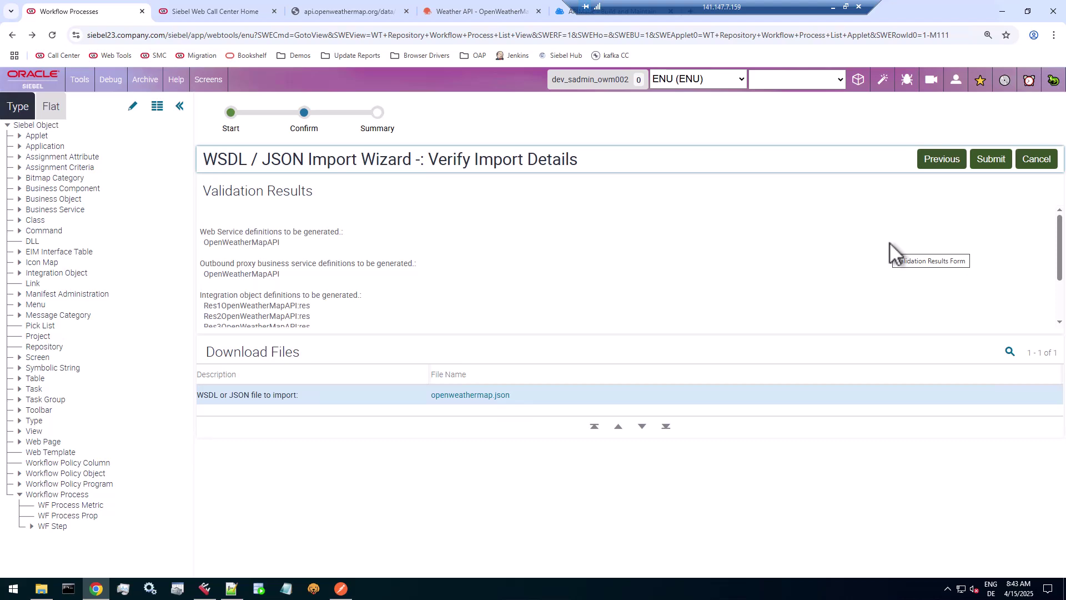
# Review the validation results: the OpenWeatherMapAPI service, five integration objects and 246 records
pyautogui.click(266, 253)
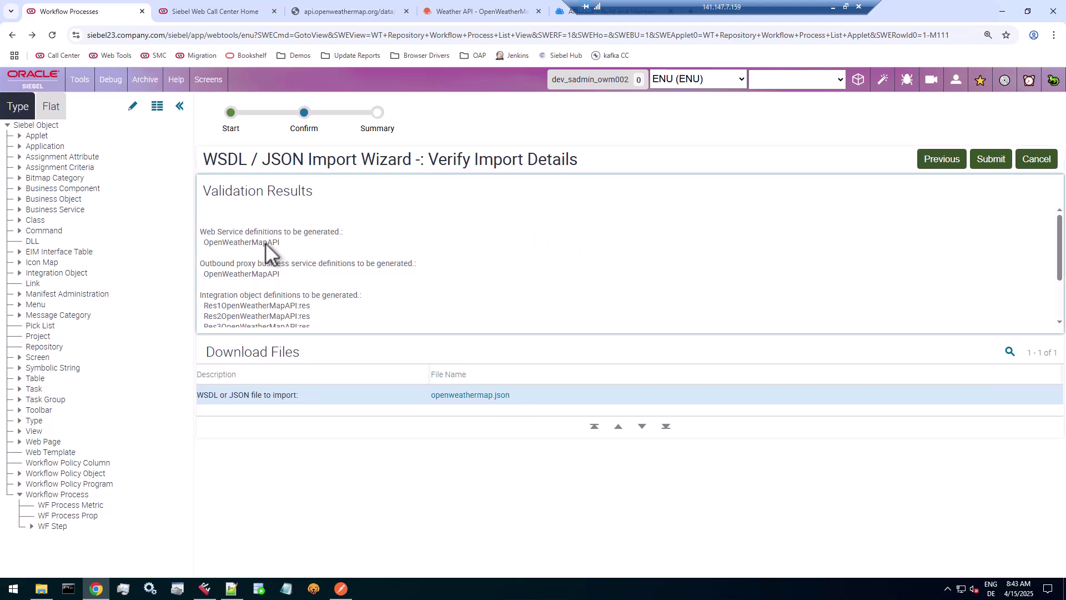
pyautogui.doubleClick(265, 243)
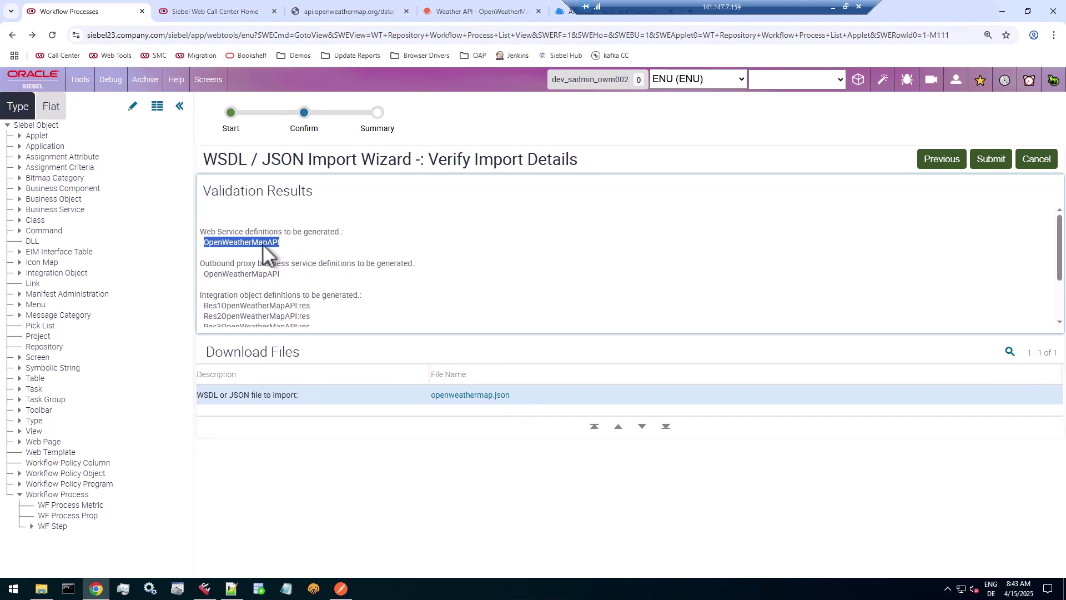
pyautogui.doubleClick(256, 276)
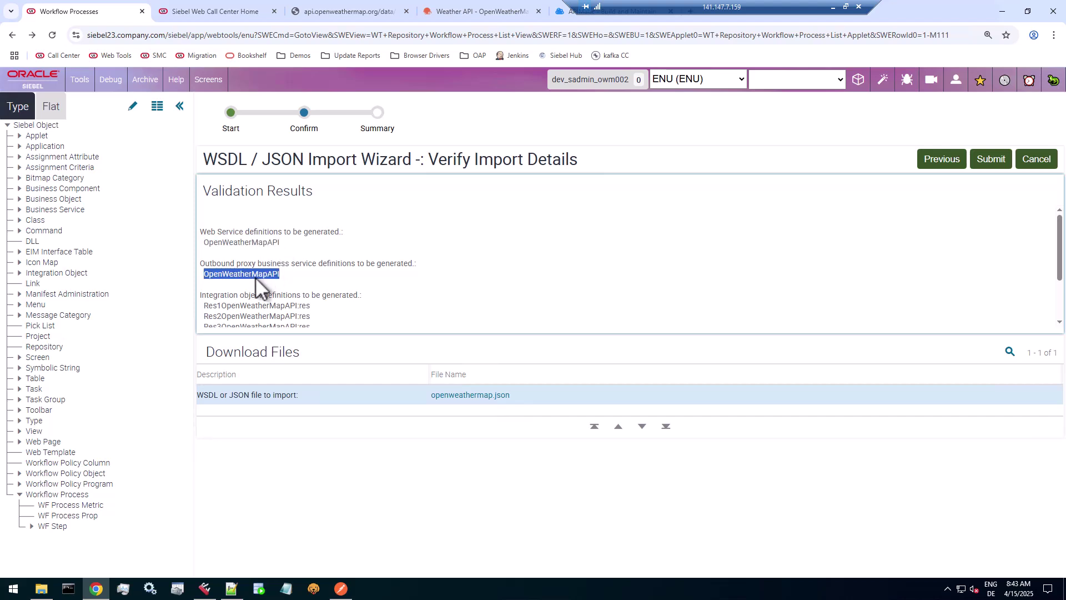
pyautogui.scroll(-3, 257, 271)
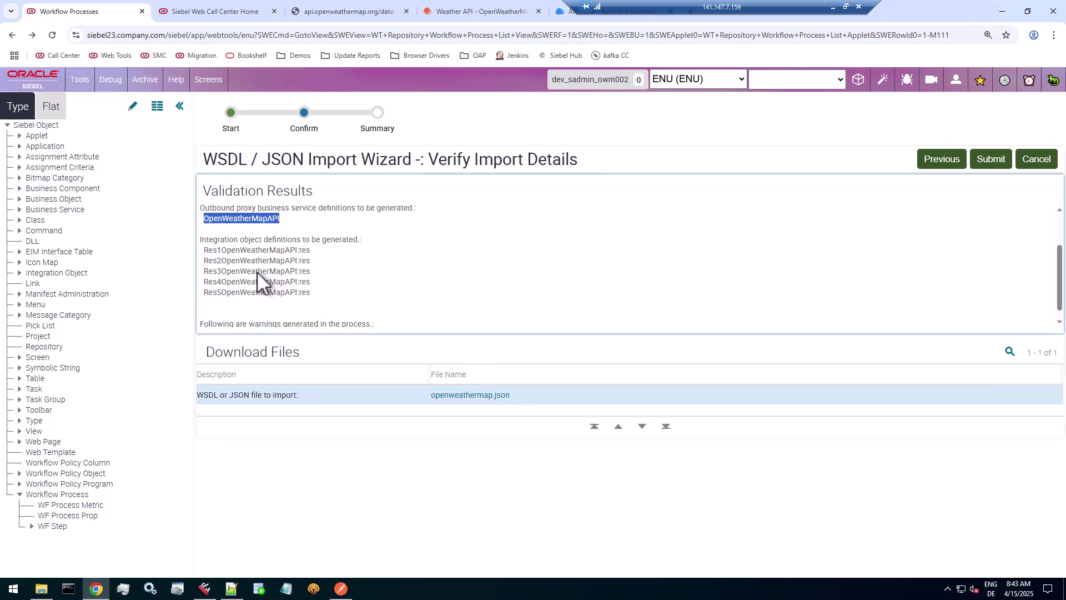
pyautogui.moveTo(234, 238); pyautogui.dragTo(331, 284)
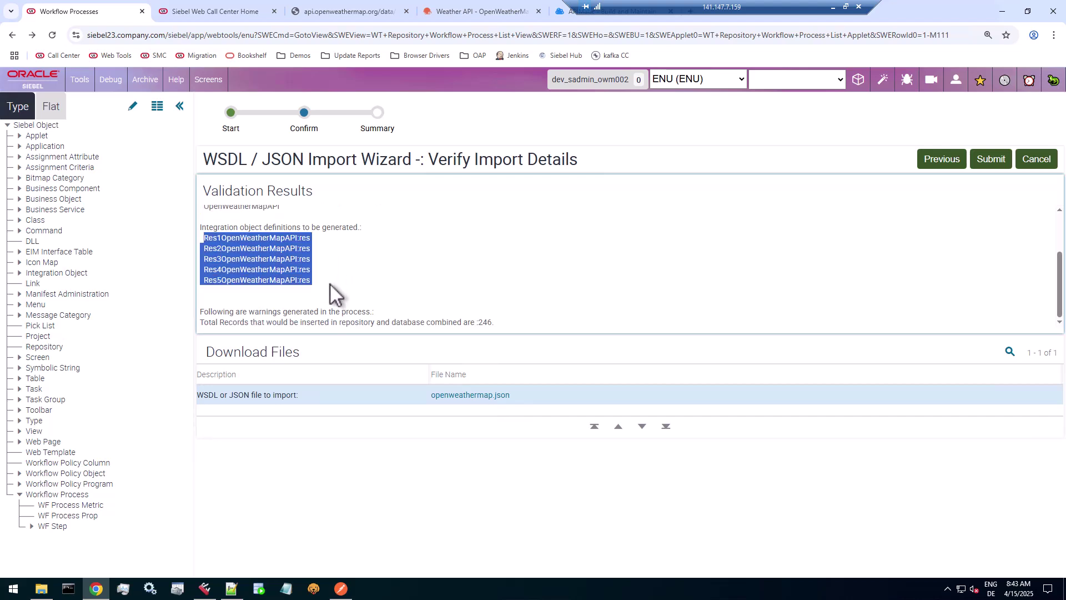
pyautogui.doubleClick(486, 323)
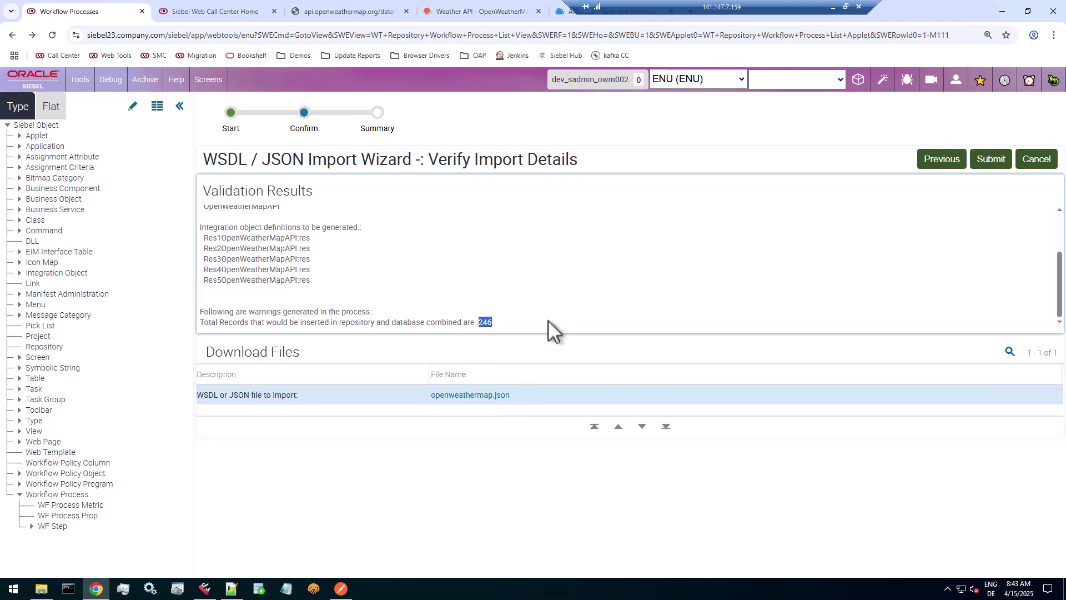
# Submit the import, note the success message, and finish the wizard
pyautogui.click(995, 160)
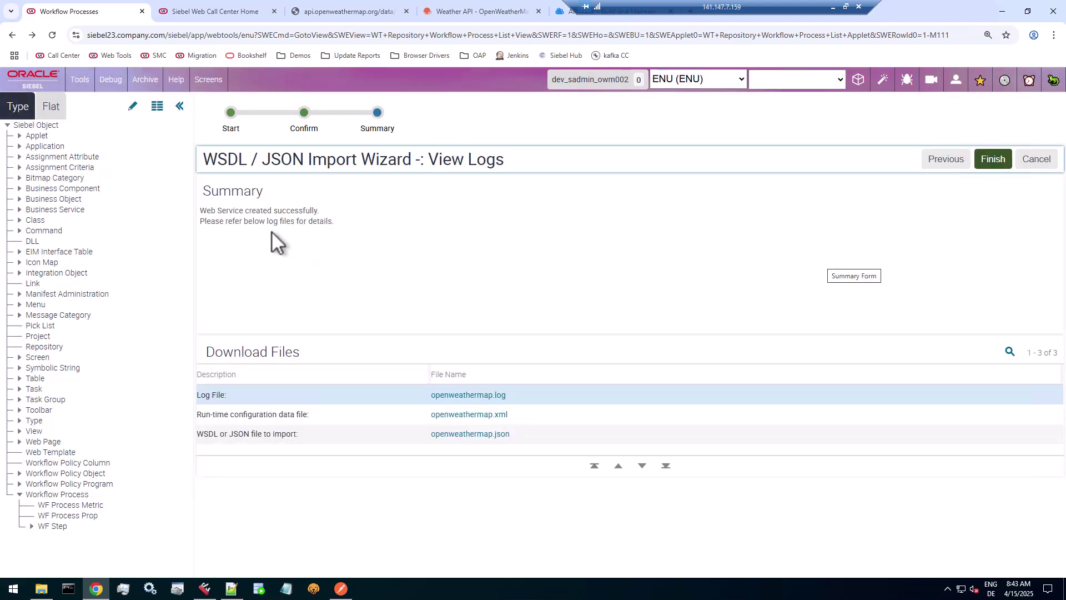
pyautogui.moveTo(257, 214); pyautogui.dragTo(336, 211)
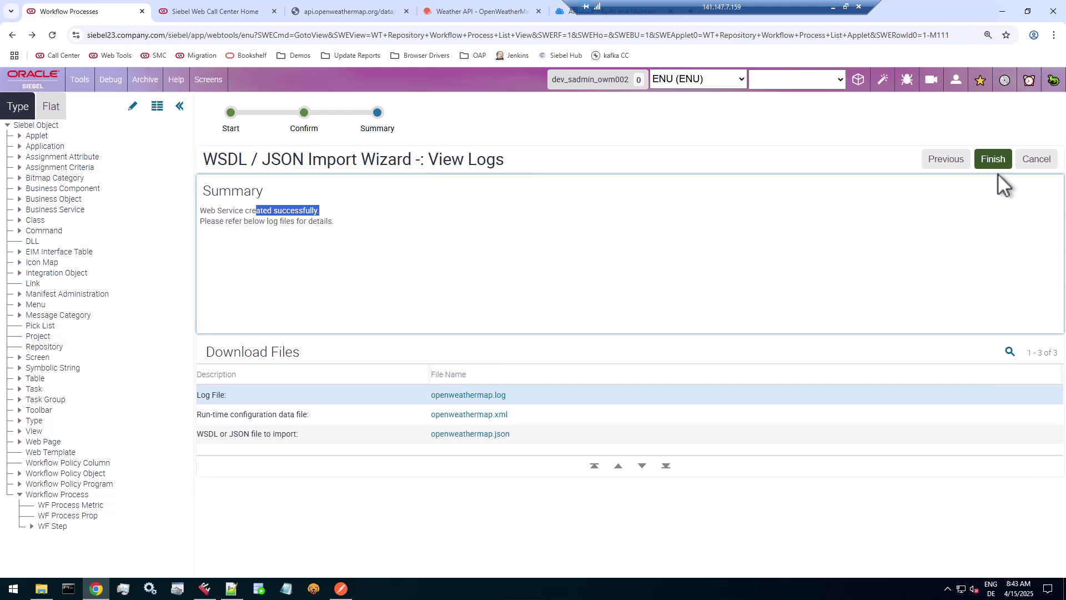
pyautogui.click(994, 160)
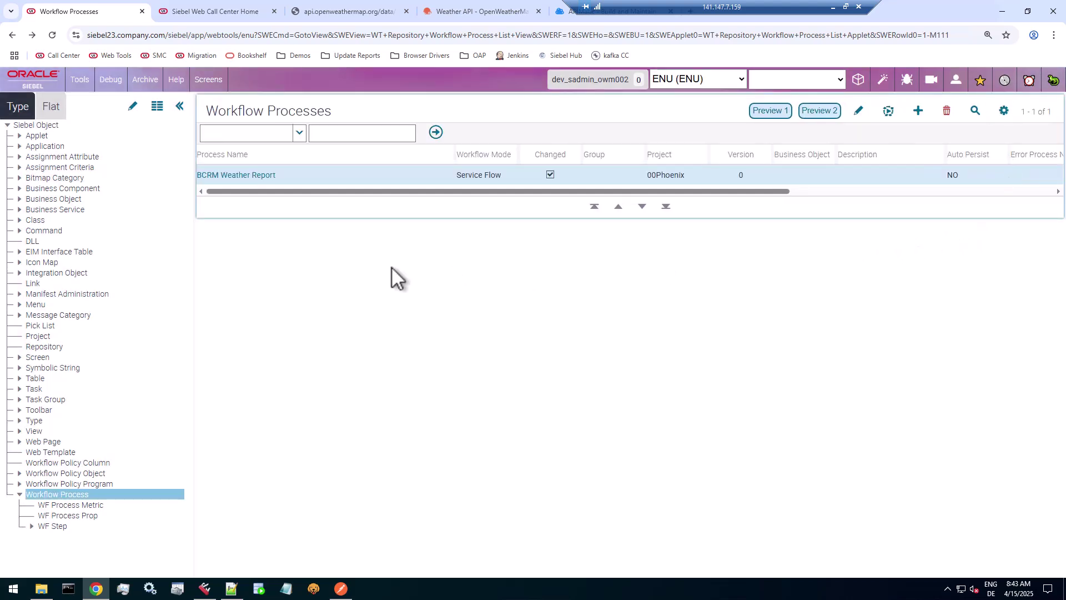
# Query Business Services for names starting with 'Open' and select OpenWeatherMapAPI
pyautogui.click(68, 209)
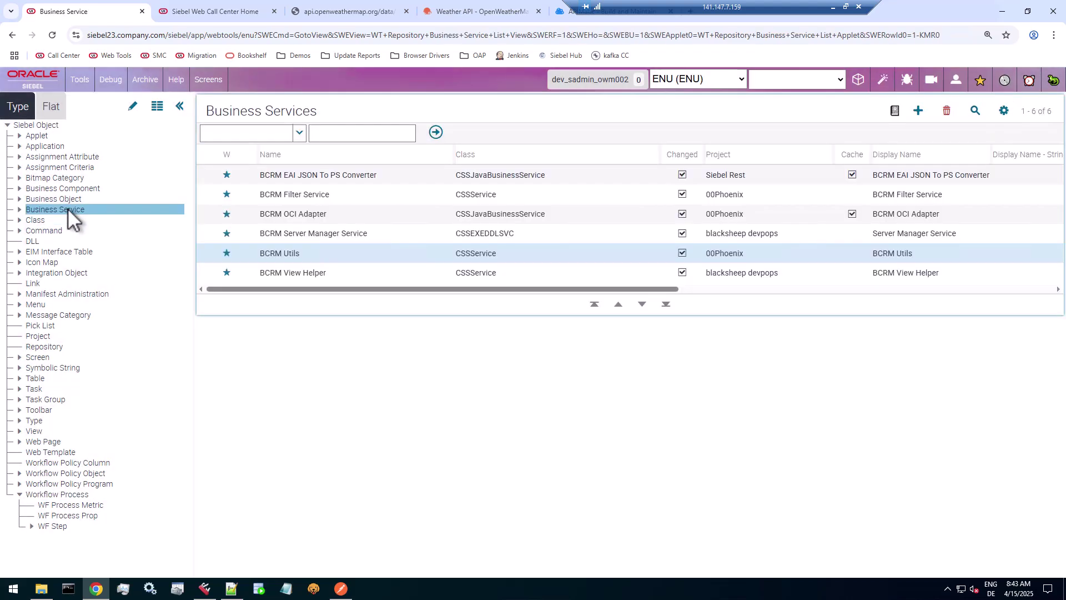
pyautogui.click(976, 111)
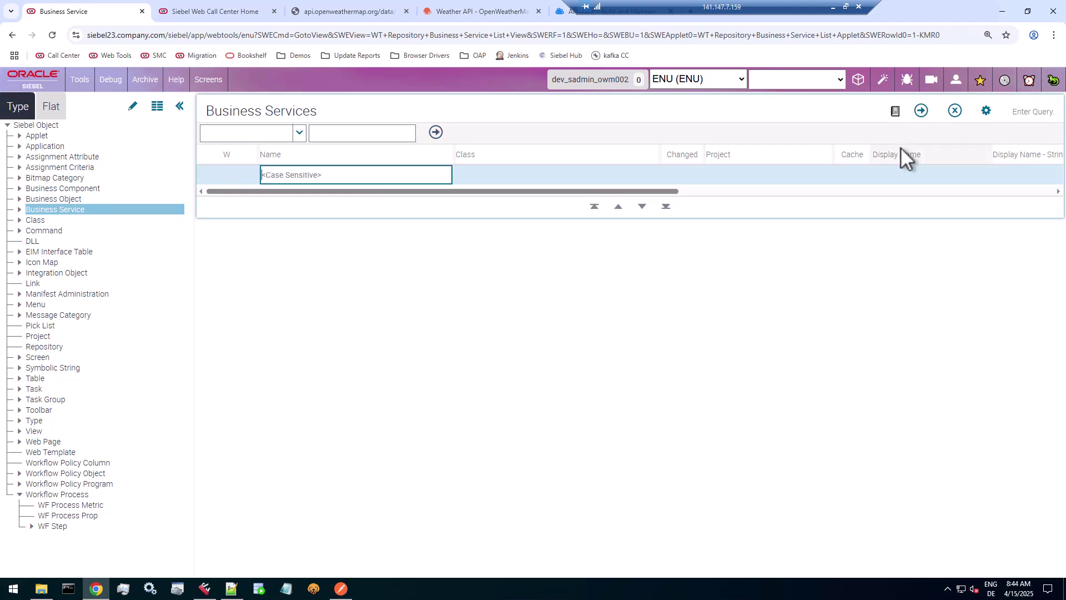
pyautogui.write('Open')
pyautogui.press('Return')
pyautogui.click(334, 193)
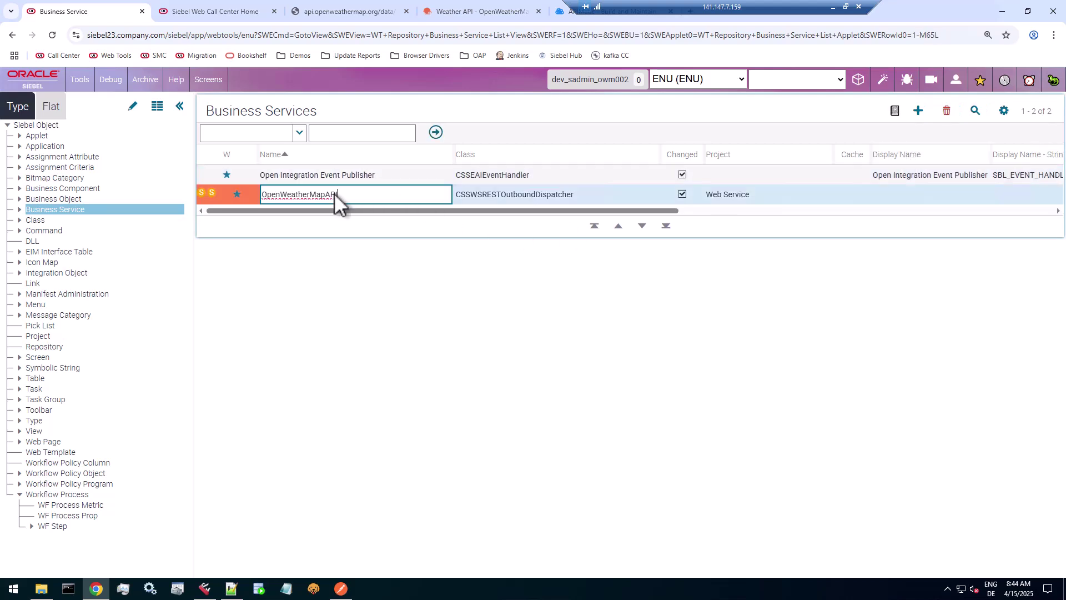
pyautogui.doubleClick(331, 196)
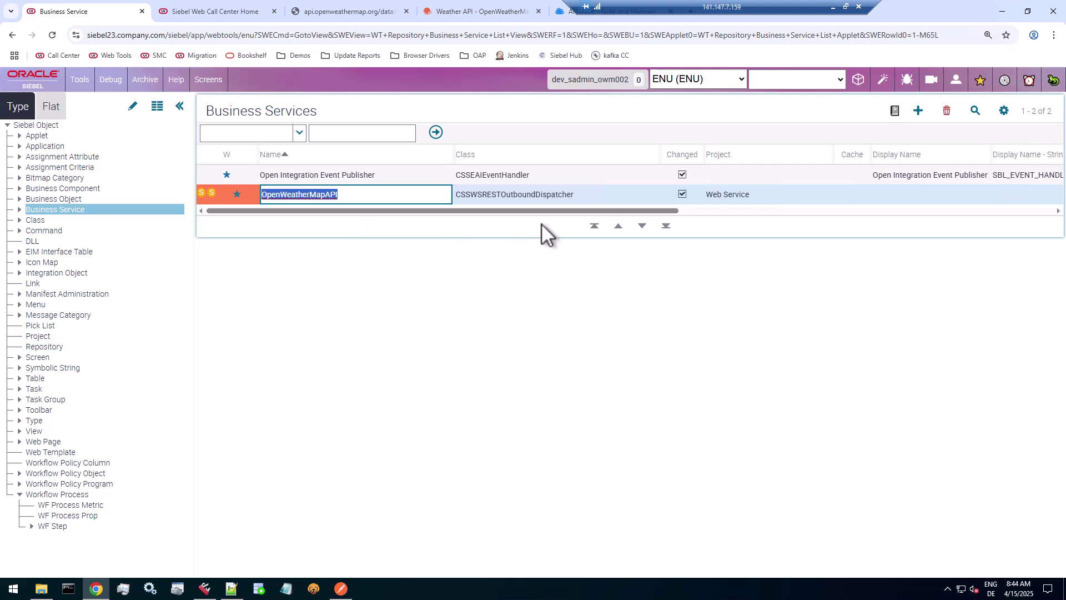
pyautogui.press('Tab')
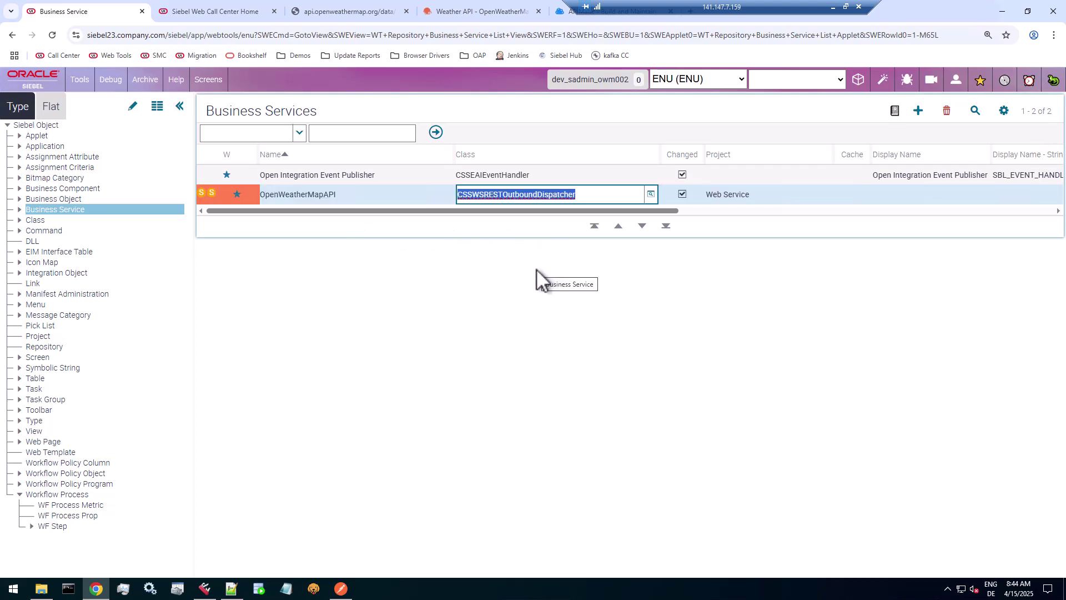
# List OpenWeatherMapAPI's business service methods and select getCurrentWeather:get
pyautogui.click(19, 210)
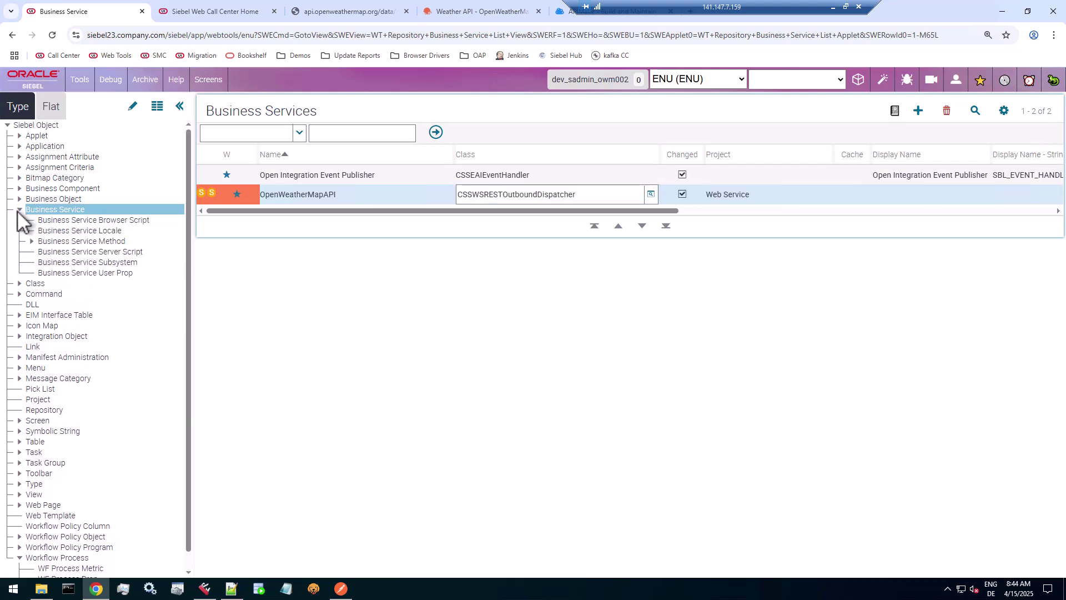
pyautogui.click(66, 241)
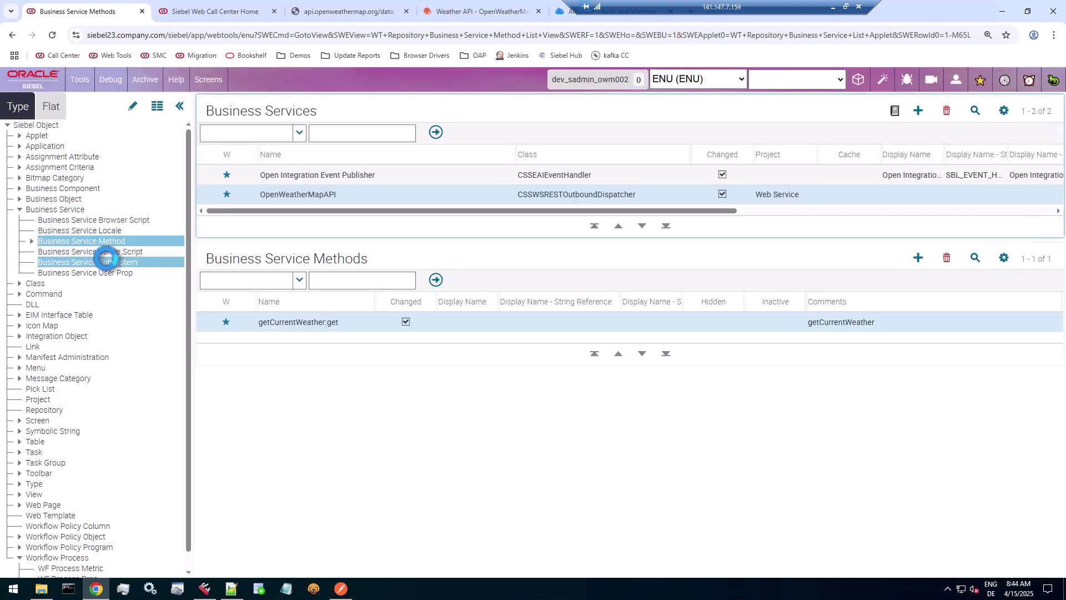
pyautogui.click(322, 322)
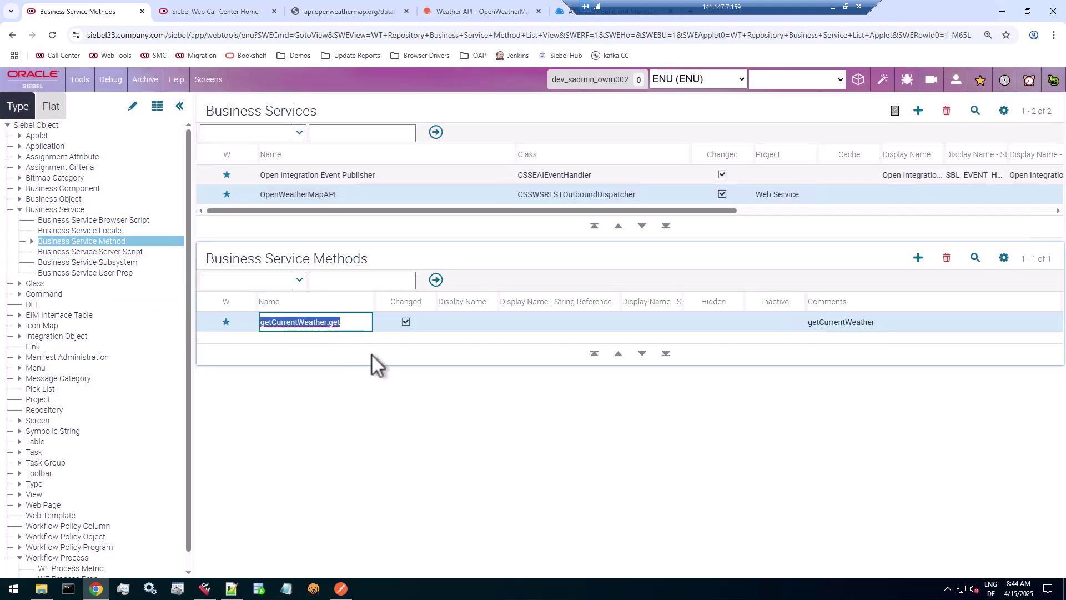
# Open getCurrentWeather:get's arguments and inspect the Res200–Res500 response outputs and their integration object
pyautogui.click(31, 241)
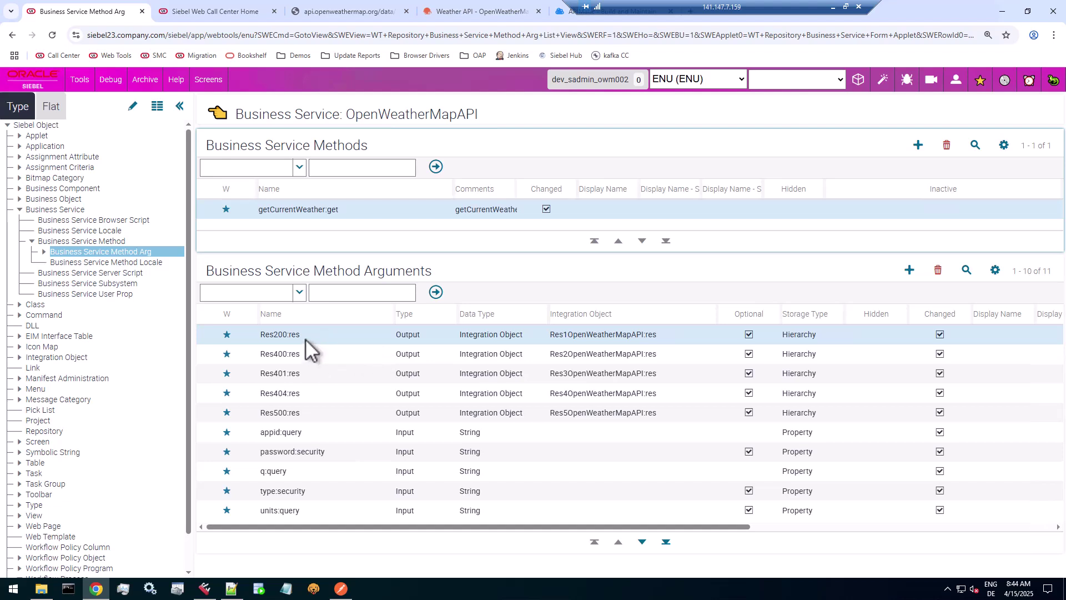
pyautogui.click(305, 337)
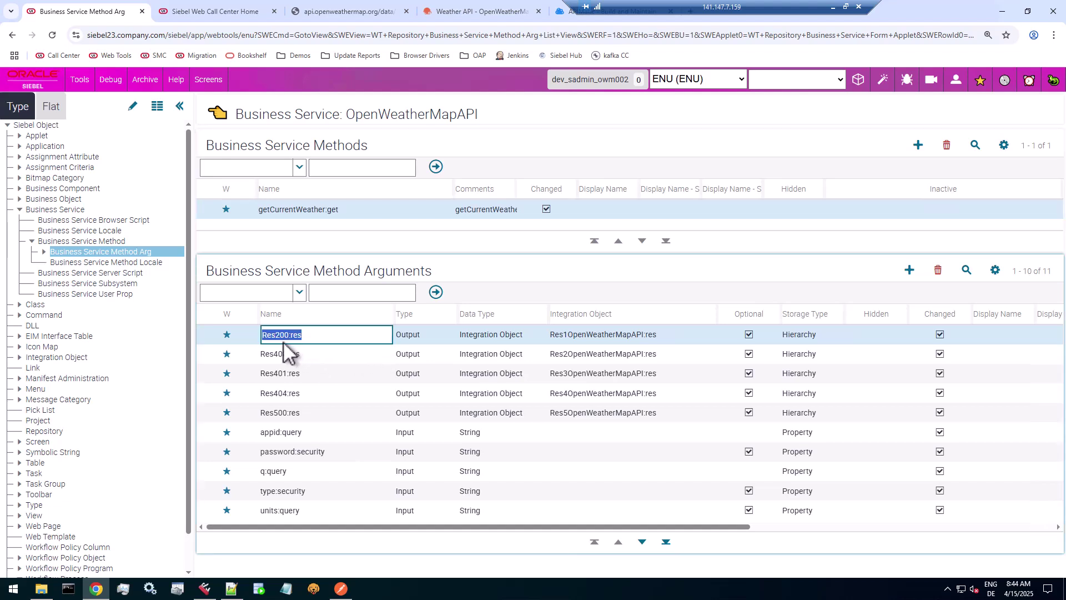
pyautogui.click(285, 358)
pyautogui.click(290, 378)
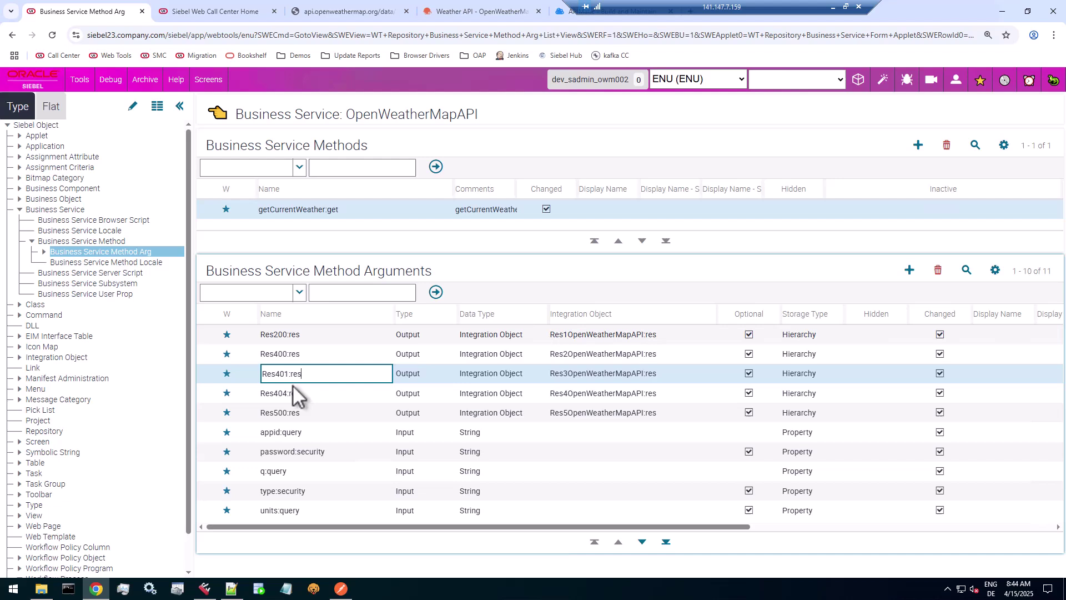
pyautogui.click(294, 395)
pyautogui.click(299, 416)
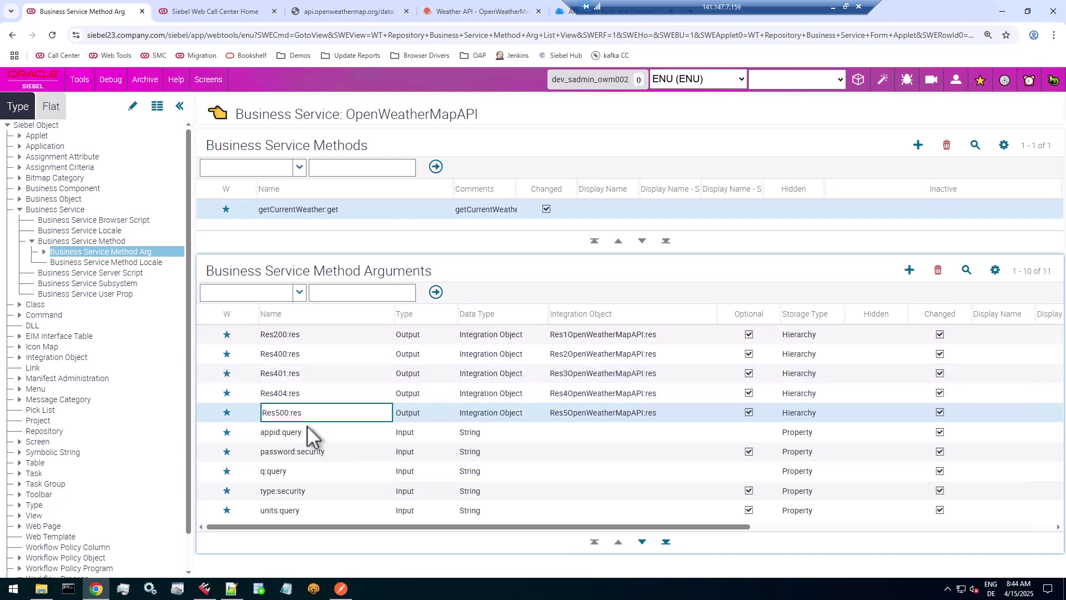
pyautogui.click(653, 336)
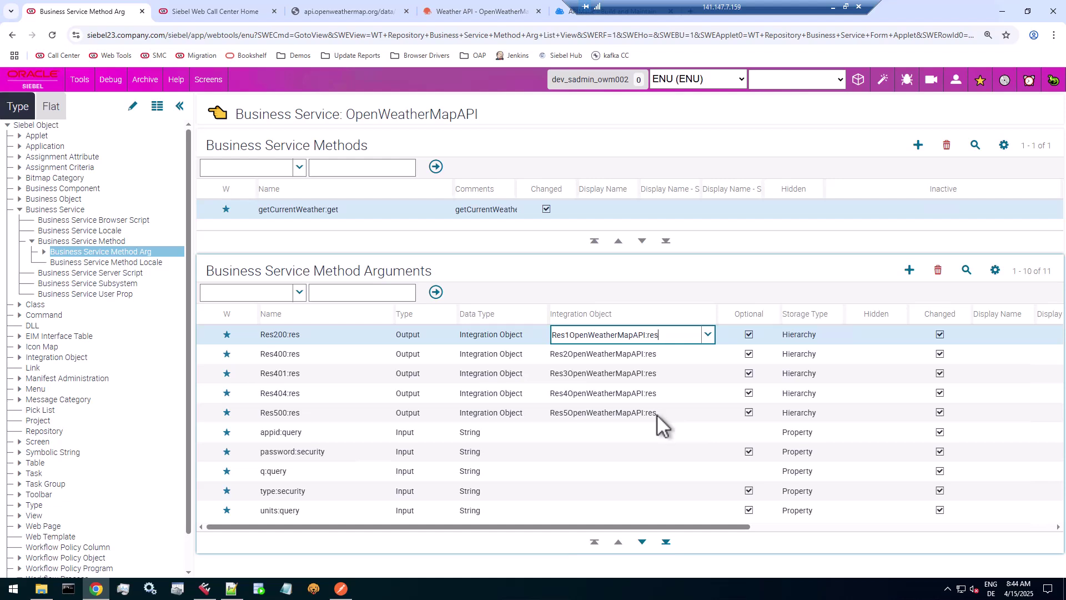
# Inspect the input arguments appid:query, password:security, q:query, units:query and username:security
pyautogui.click(303, 436)
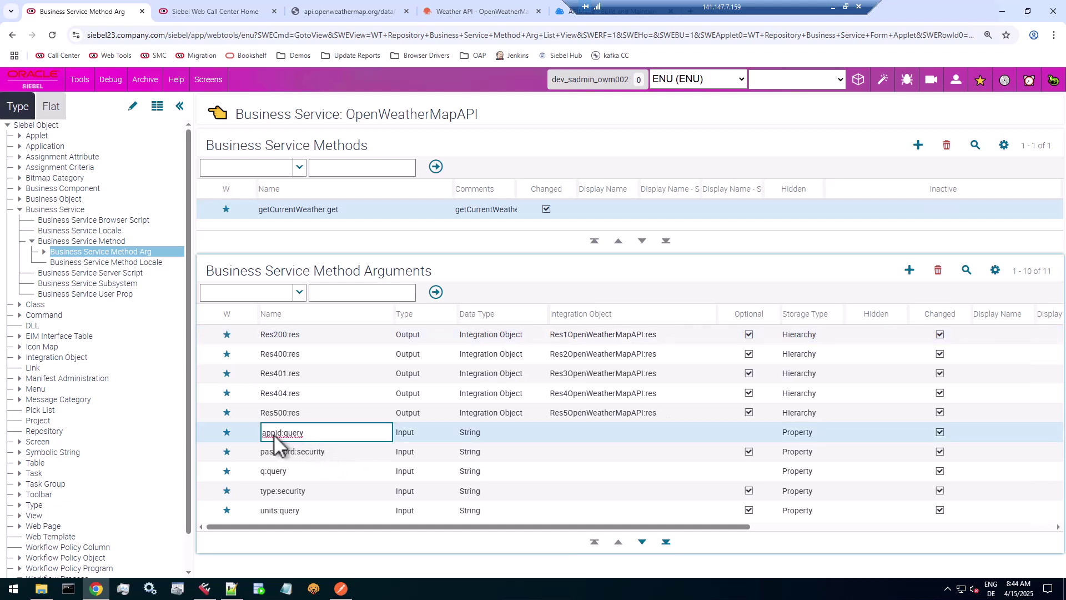
pyautogui.doubleClick(273, 434)
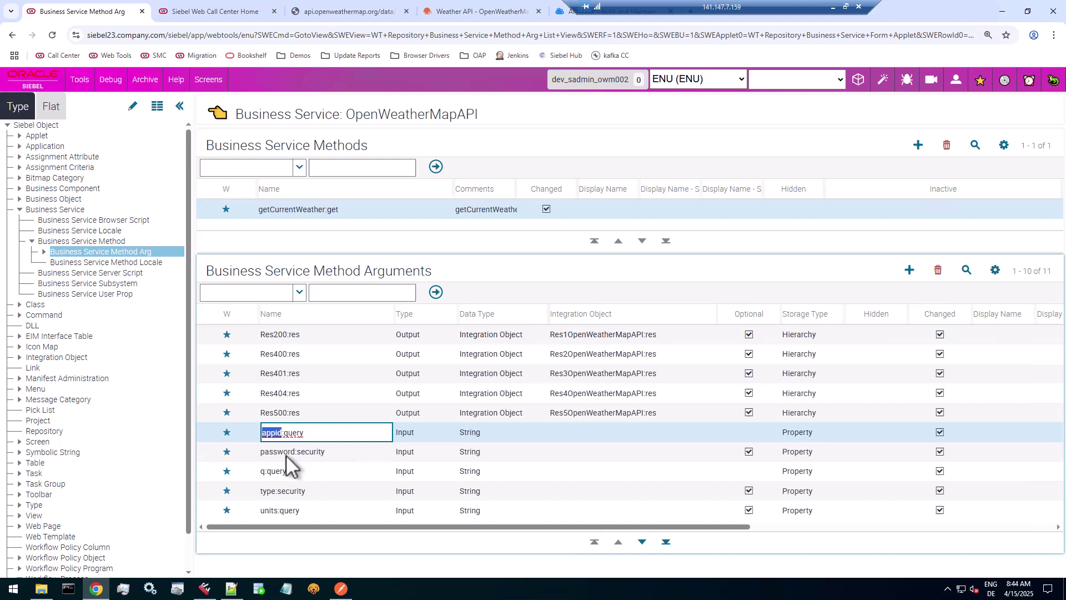
pyautogui.click(285, 454)
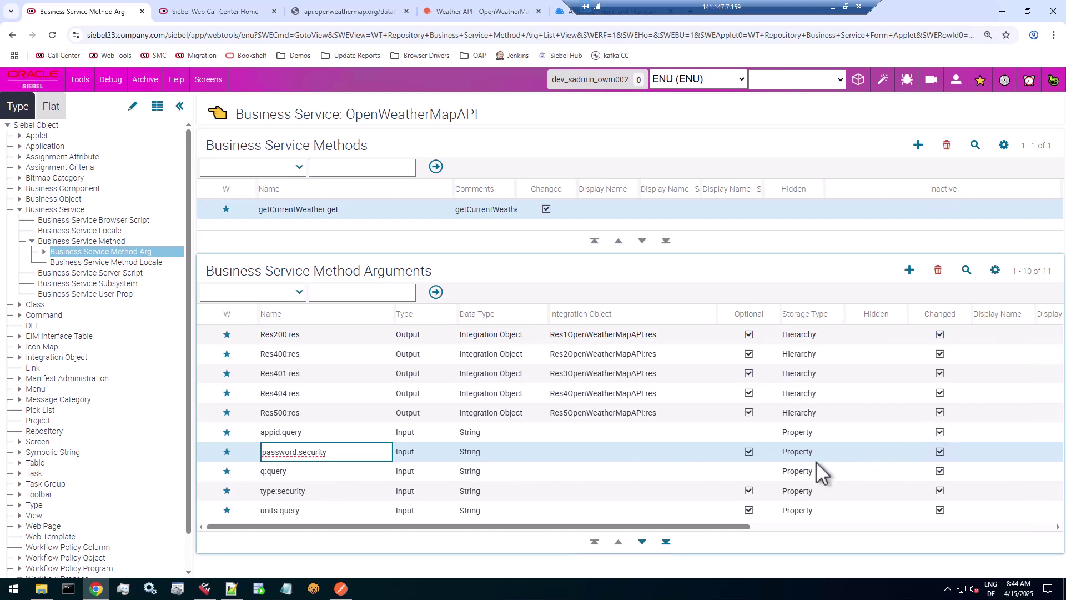
pyautogui.click(304, 471)
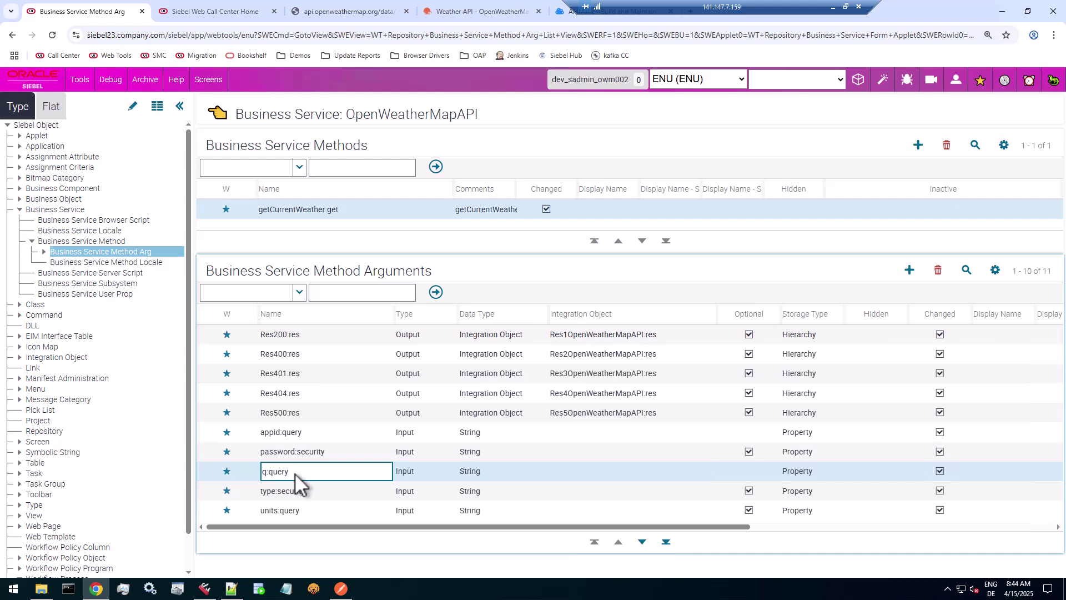
pyautogui.click(331, 514)
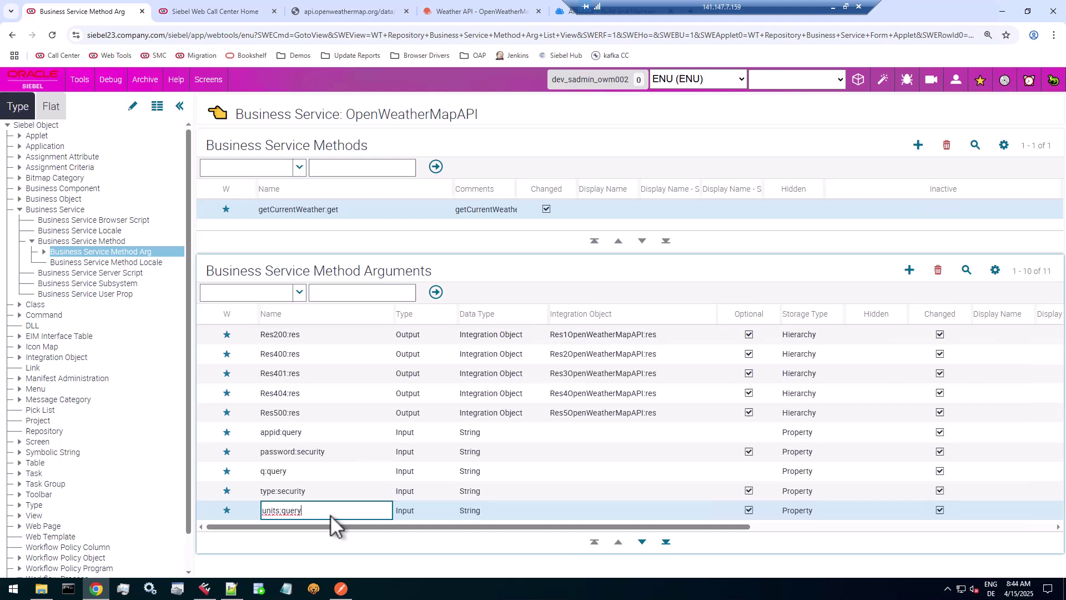
pyautogui.click(643, 542)
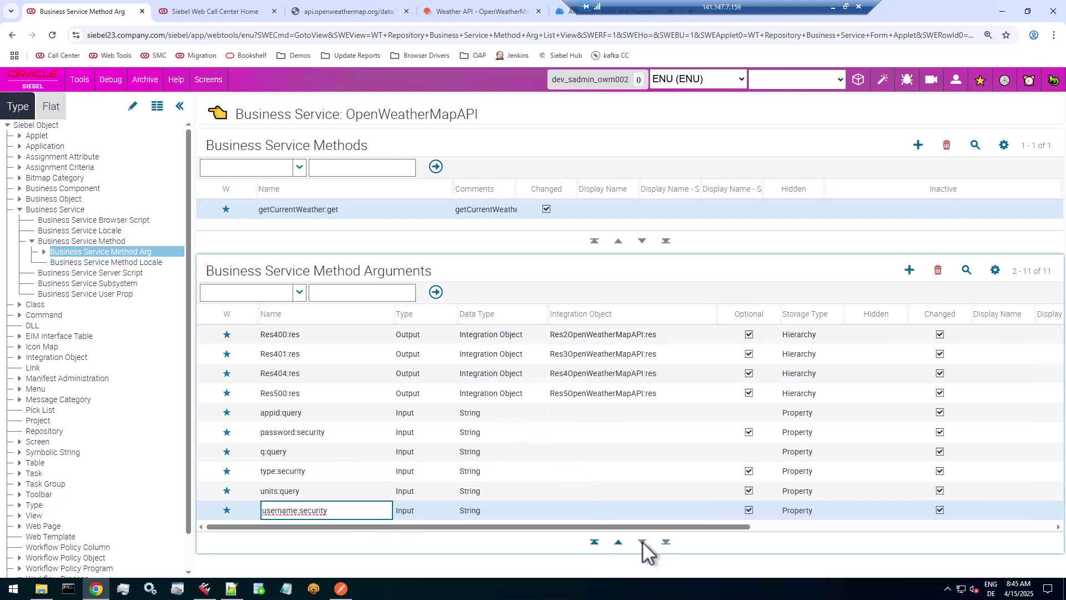
pyautogui.click(619, 543)
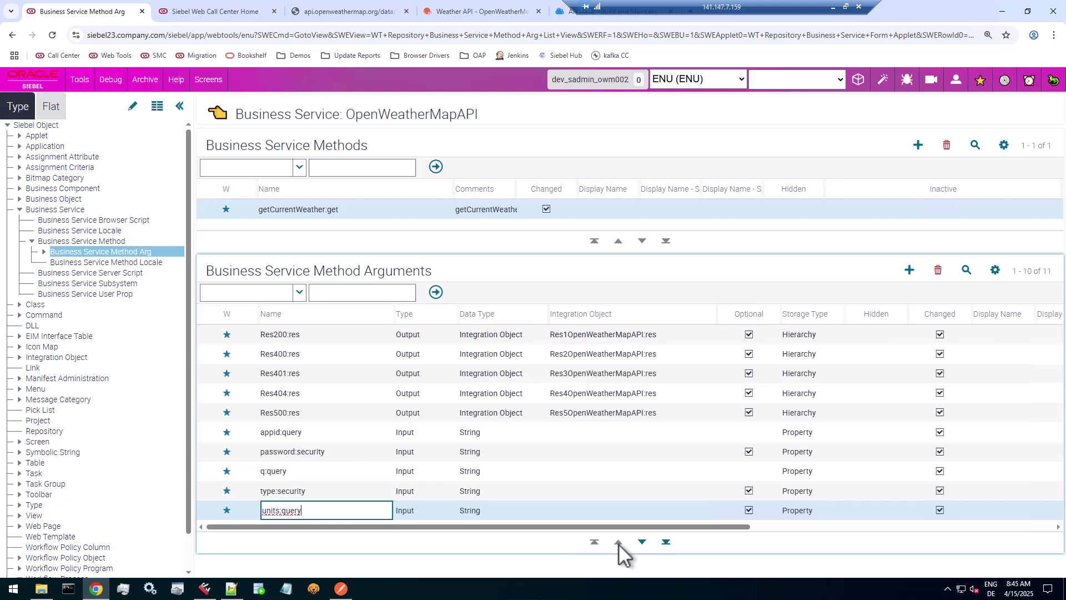
# Copy the Res1OpenWeatherMapAPI:res integration object name from the Res200:res argument
pyautogui.click(613, 336)
pyautogui.moveTo(672, 336); pyautogui.dragTo(567, 341)
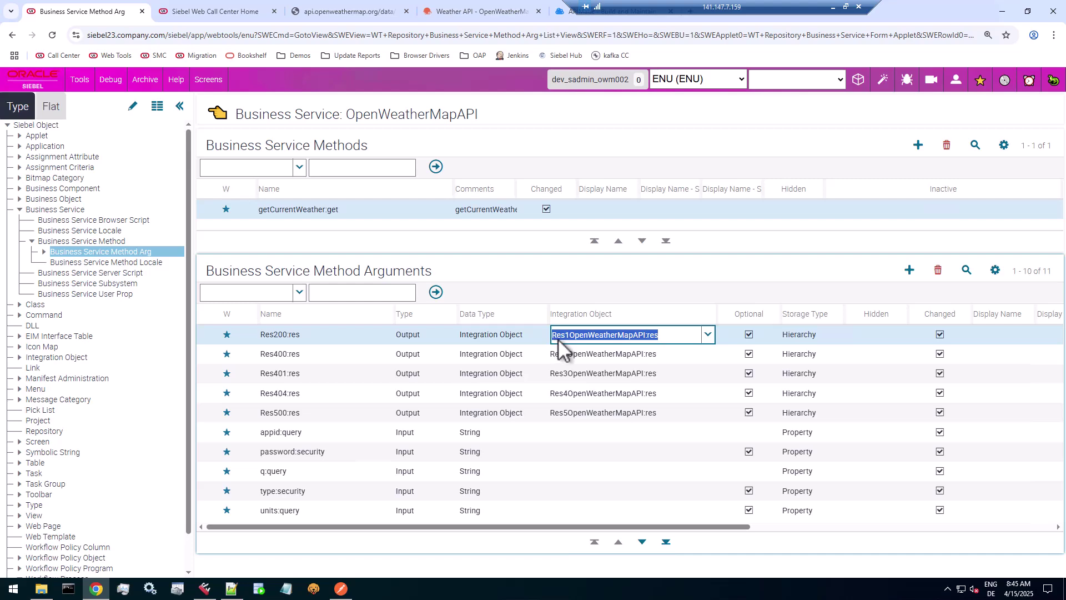
pyautogui.hotkey('ctrl', 'c')
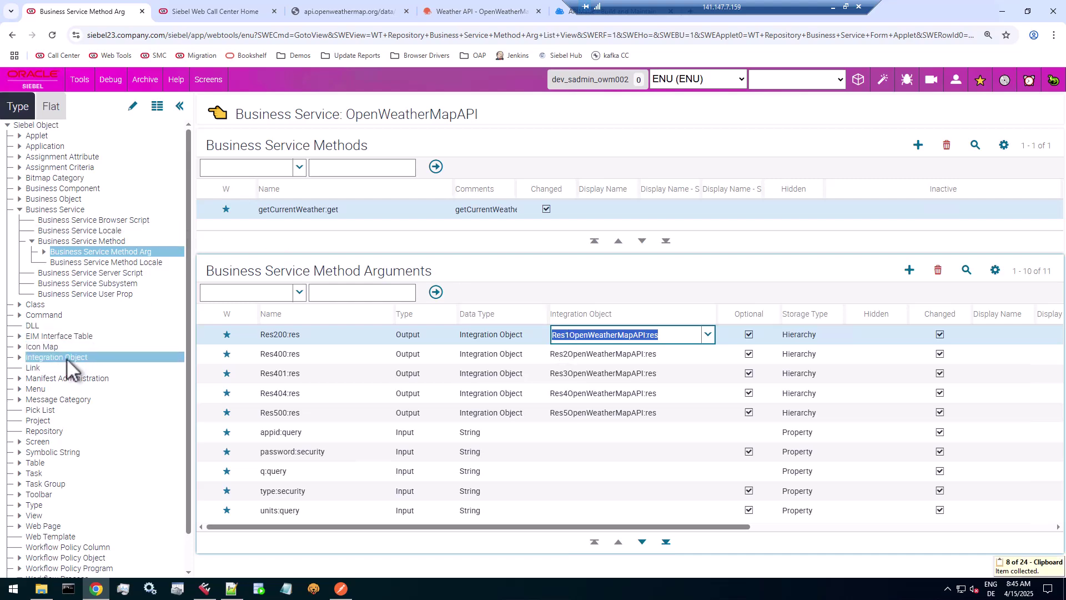
# Query Integration Objects by the pasted name Res1OpenWeatherMapAPI:res
pyautogui.click(61, 357)
pyautogui.click(963, 111)
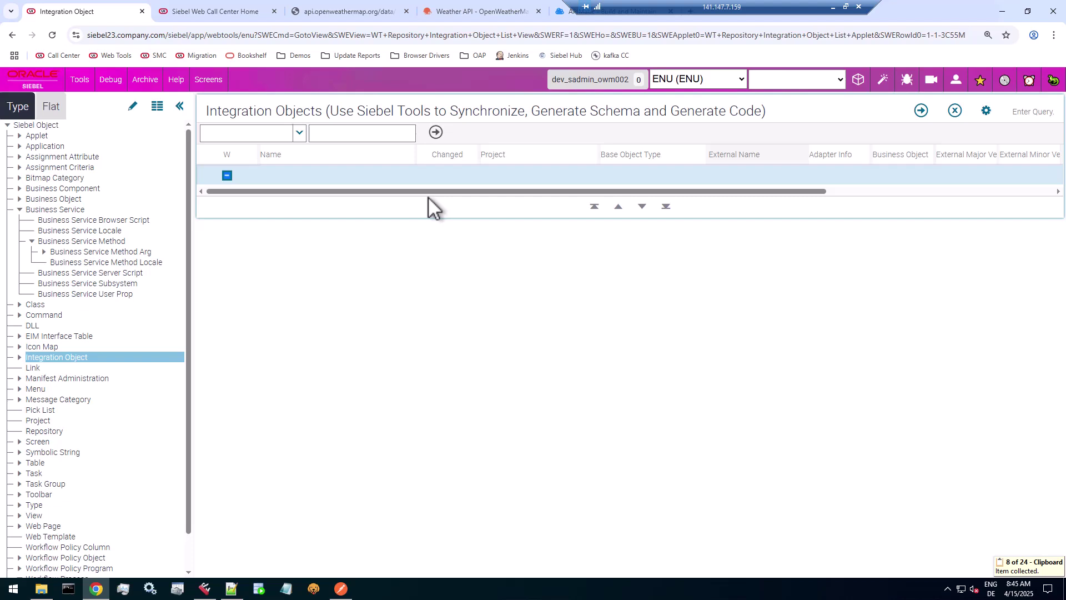
pyautogui.click(357, 175)
pyautogui.hotkey('ctrl', 'v')
pyautogui.press('Return')
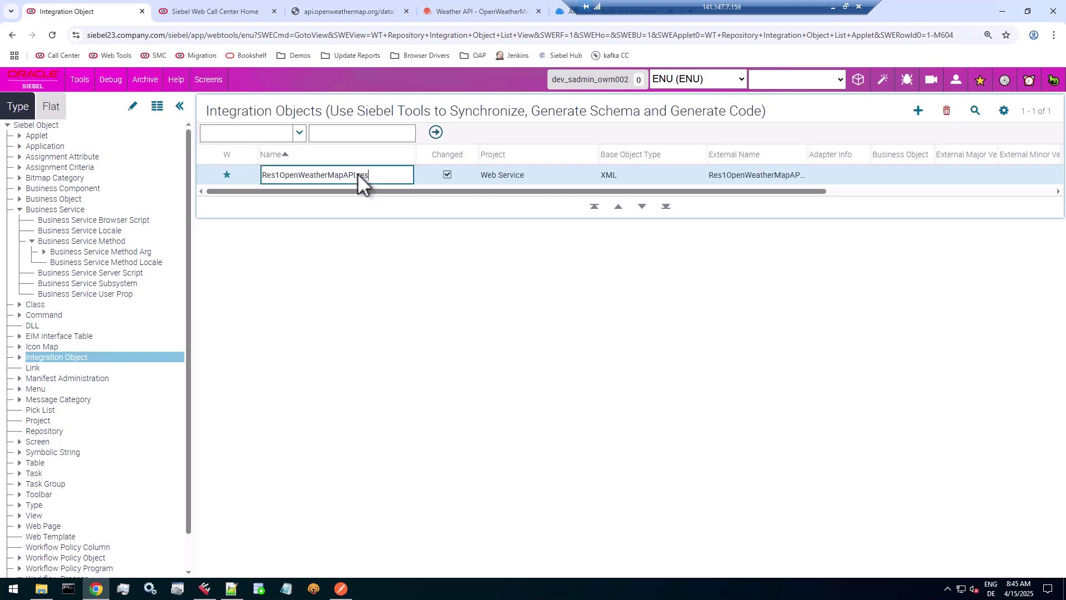
# Review its components (Resp200, RespBody, RespHeader, clouds, main, weather) and select the main component
pyautogui.click(20, 357)
pyautogui.click(73, 368)
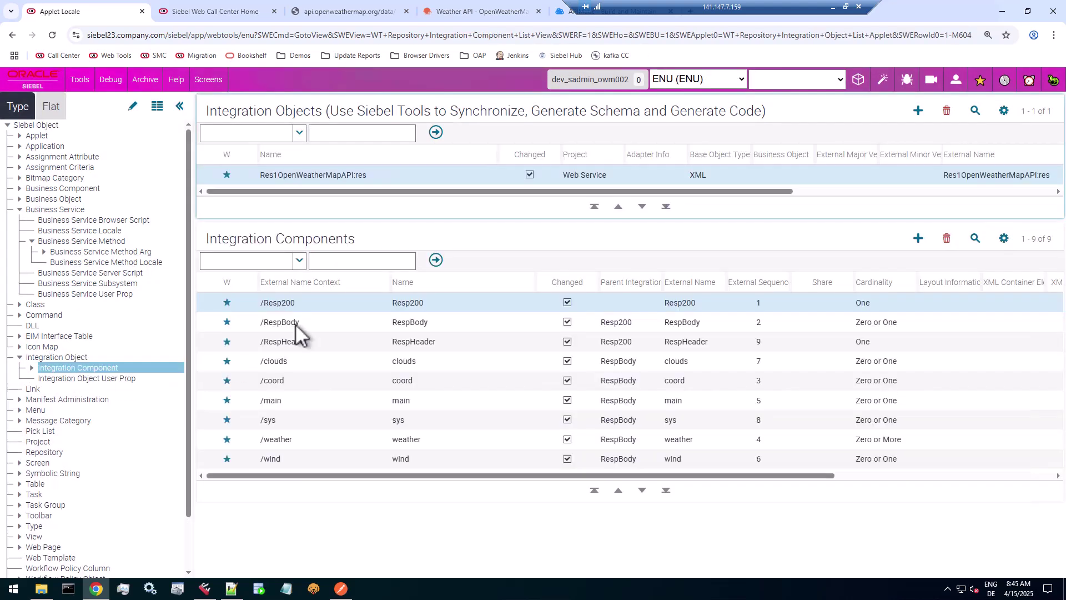
pyautogui.click(700, 307)
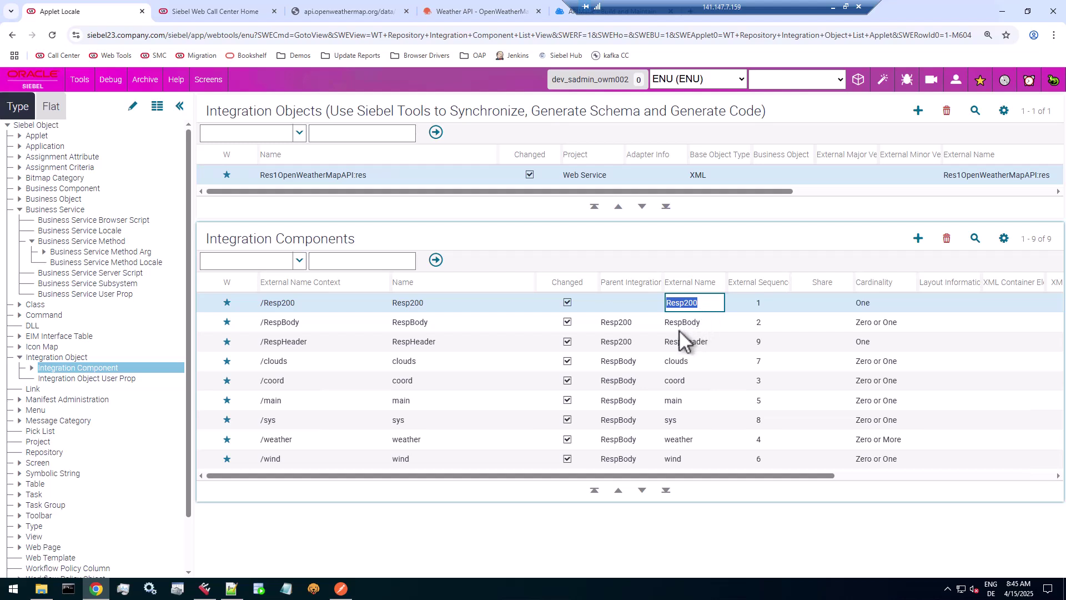
pyautogui.click(681, 327)
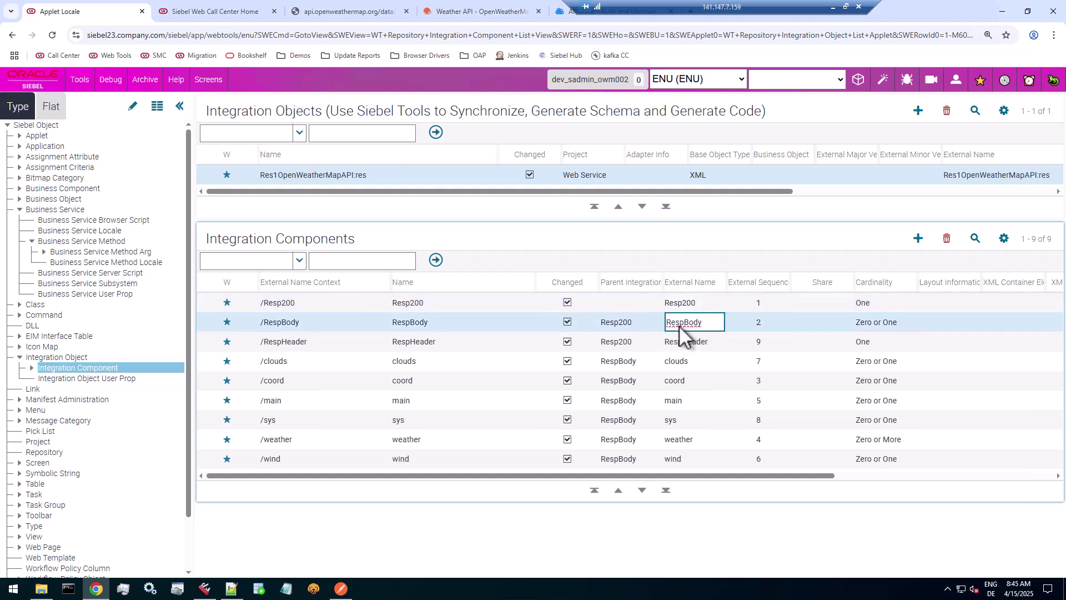
pyautogui.click(681, 339)
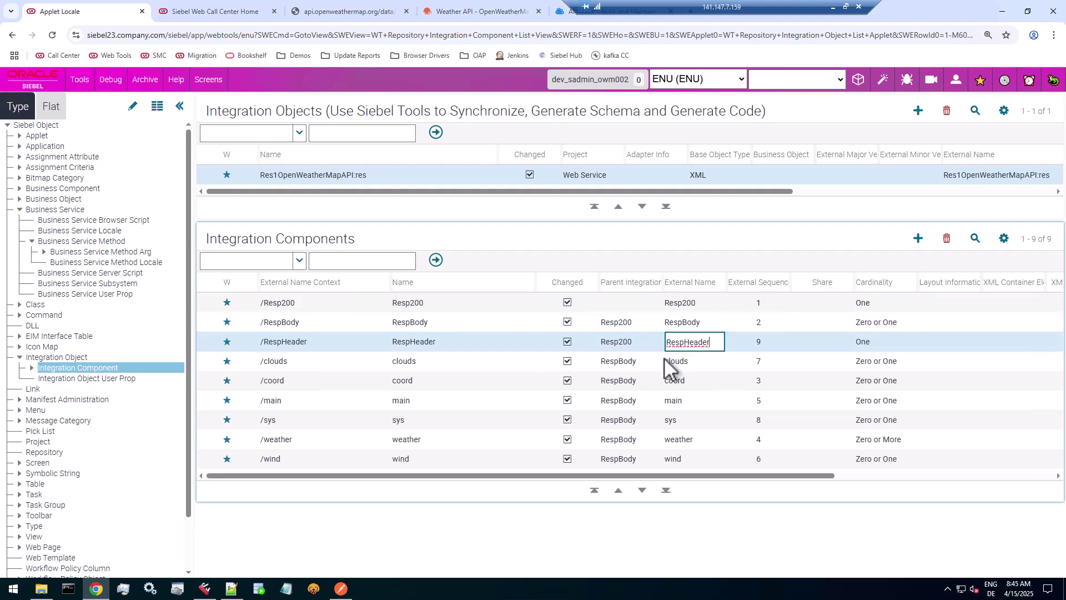
pyautogui.click(311, 364)
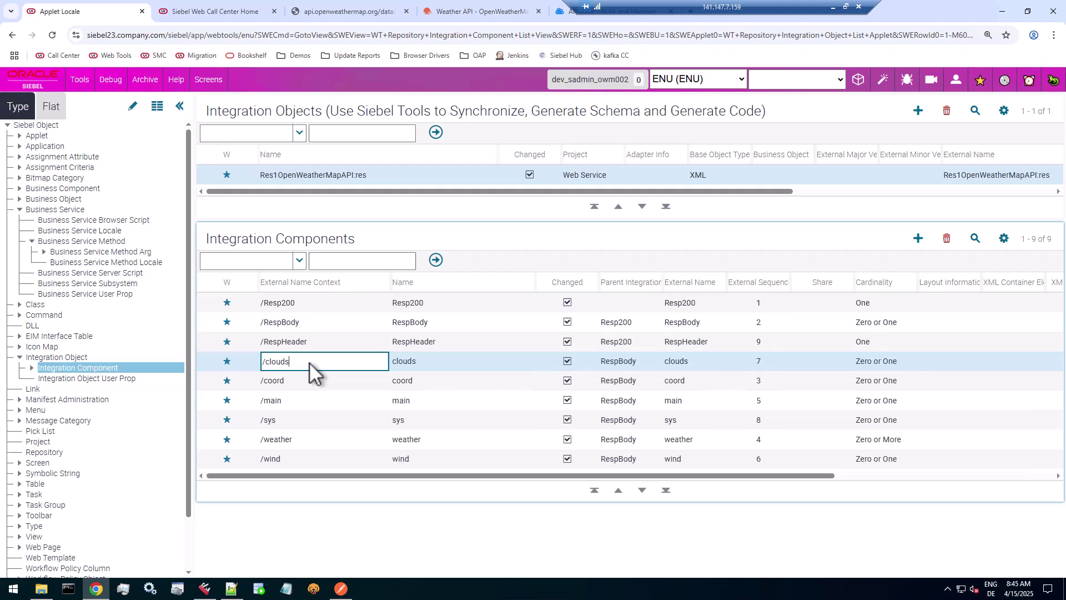
pyautogui.click(301, 401)
pyautogui.click(317, 440)
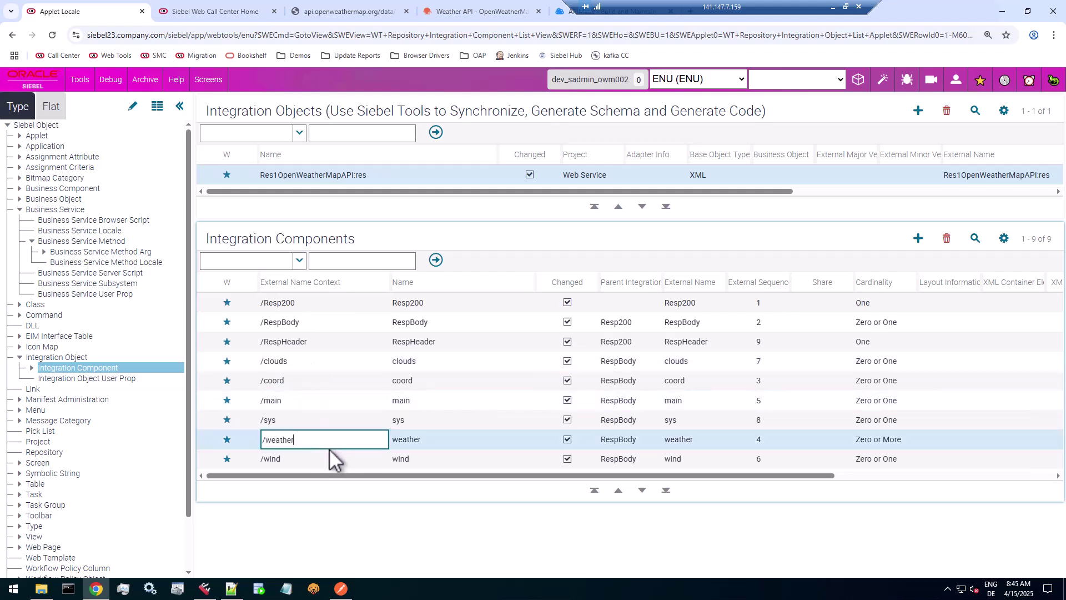
pyautogui.click(306, 401)
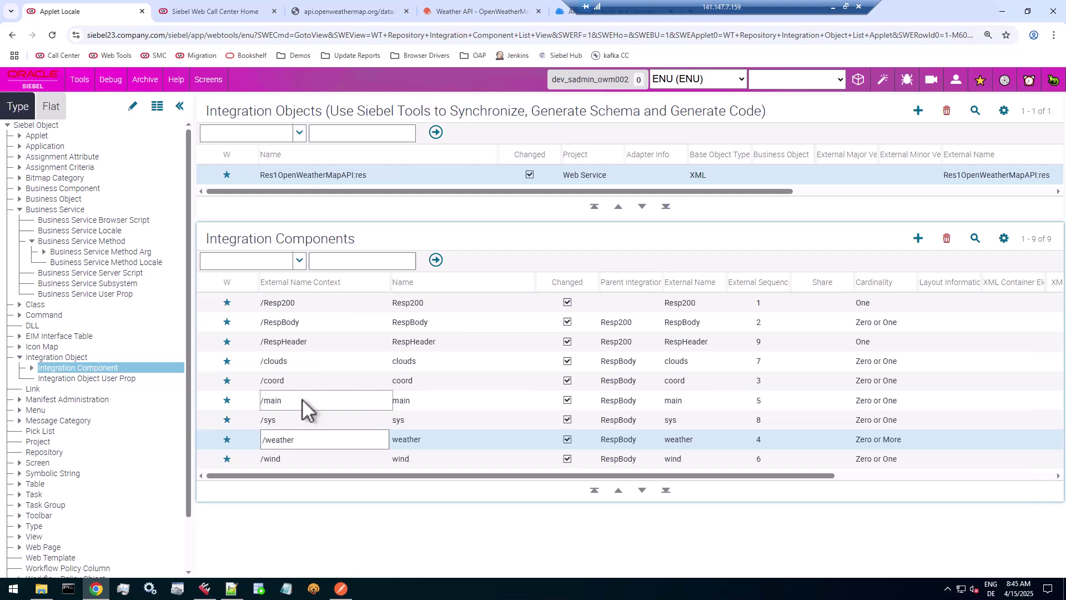
pyautogui.click(32, 368)
# Open the main component's fields and inspect the temp and pressure fields
pyautogui.click(93, 381)
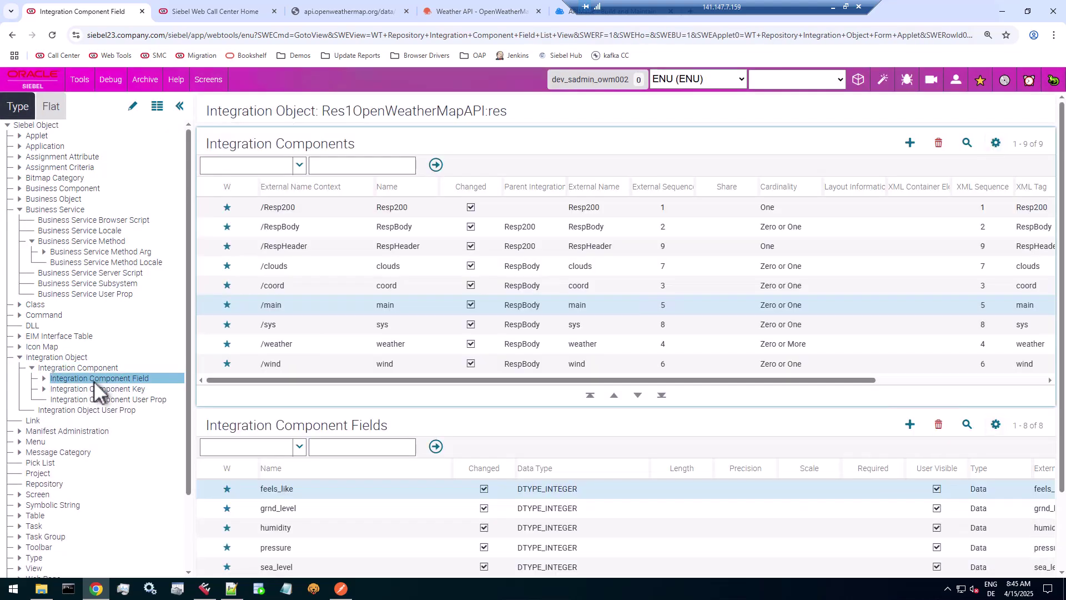
pyautogui.scroll(-2, 312, 514)
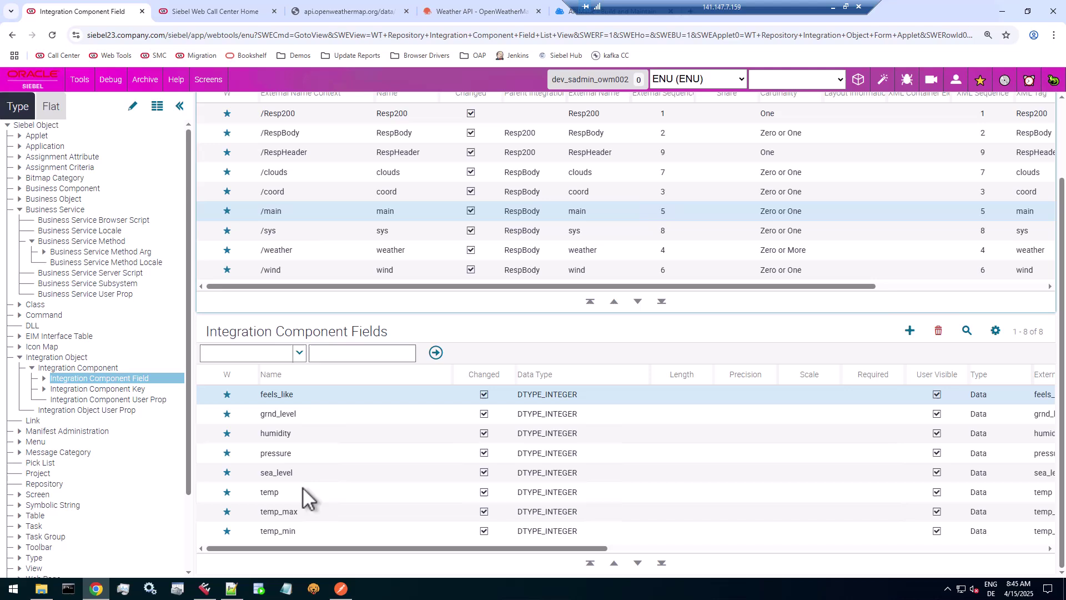
pyautogui.click(303, 489)
pyautogui.click(312, 452)
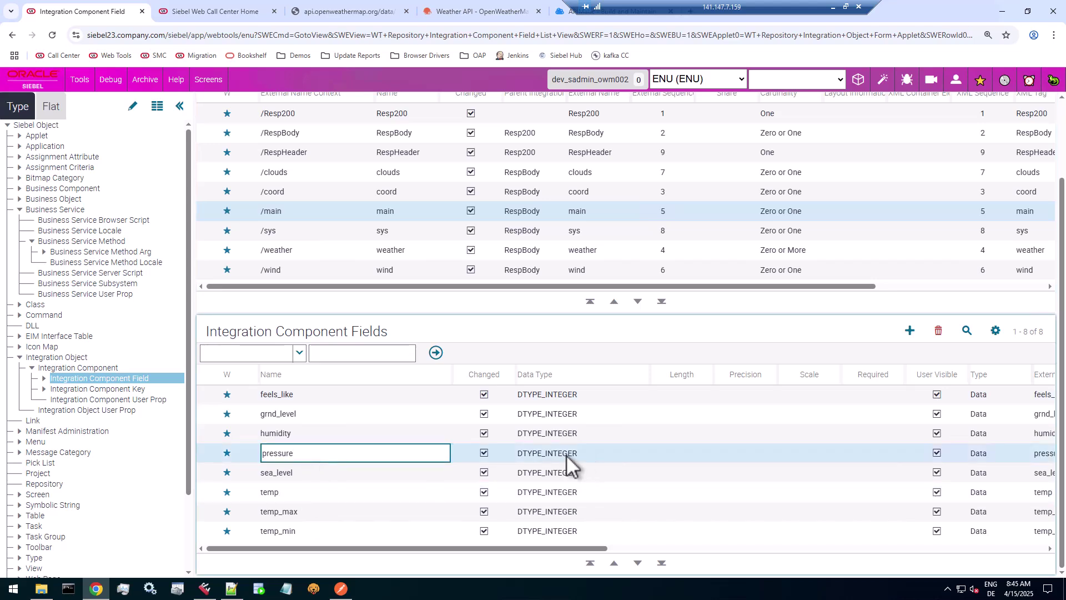
# Check the pressure field's user properties (type integer) and the sea_level and pressure data types
pyautogui.click(44, 378)
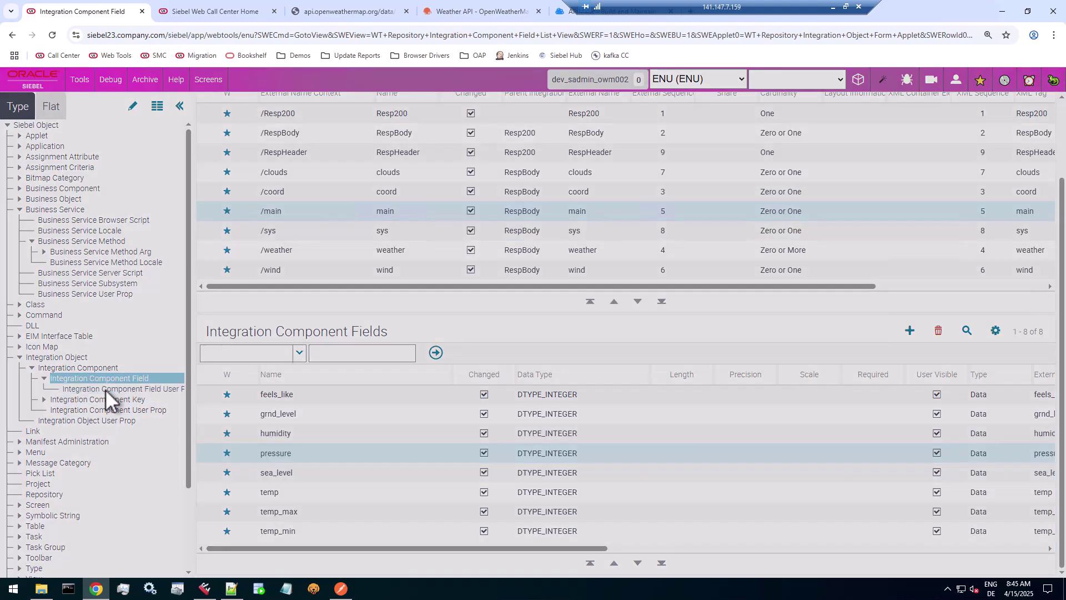
pyautogui.click(105, 388)
pyautogui.click(398, 490)
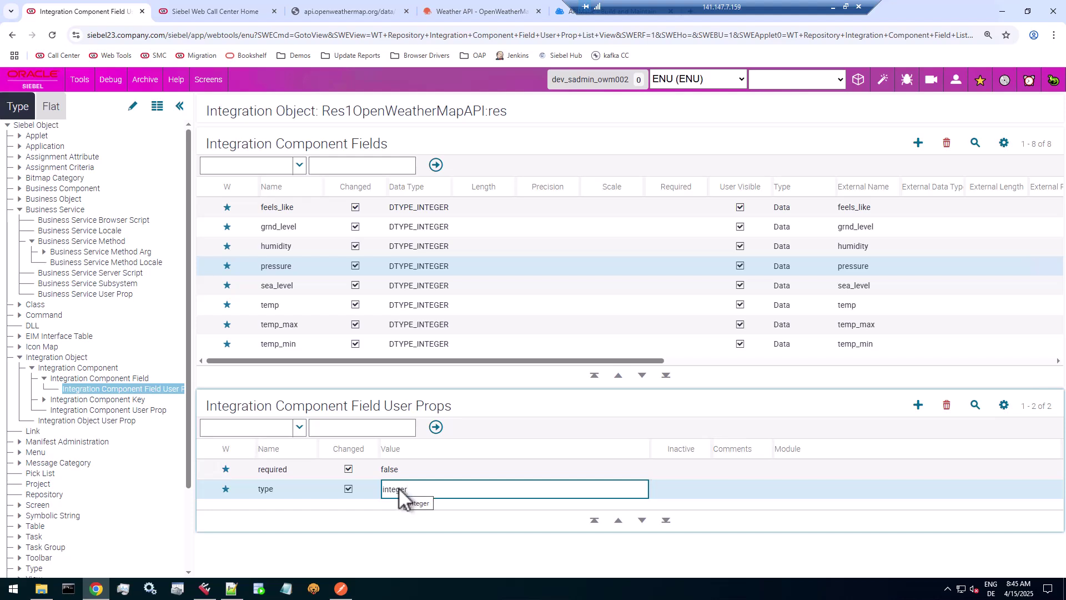
pyautogui.click(418, 286)
pyautogui.click(416, 271)
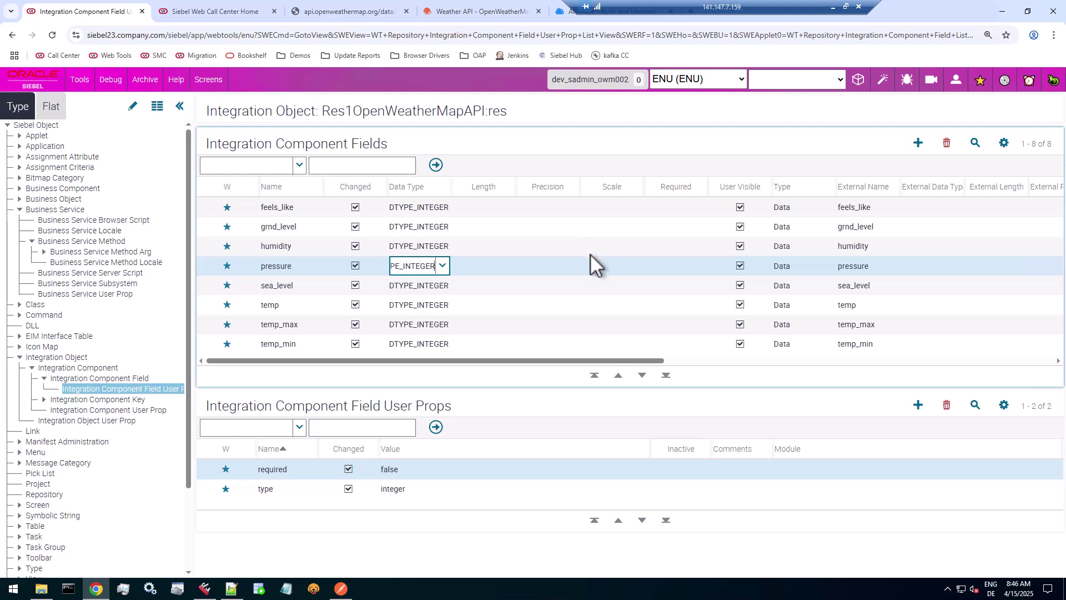
# Switch to the Call Center home page and go to the Workspaces dashboard
pyautogui.hotkey('ctrl', 'Tab')
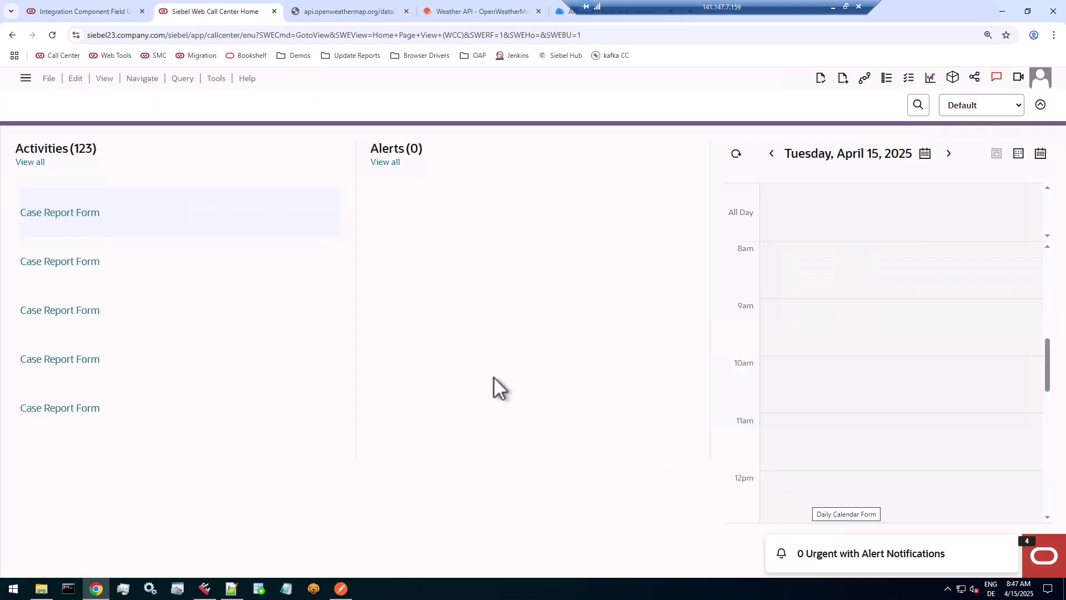
pyautogui.click(145, 78)
pyautogui.click(151, 96)
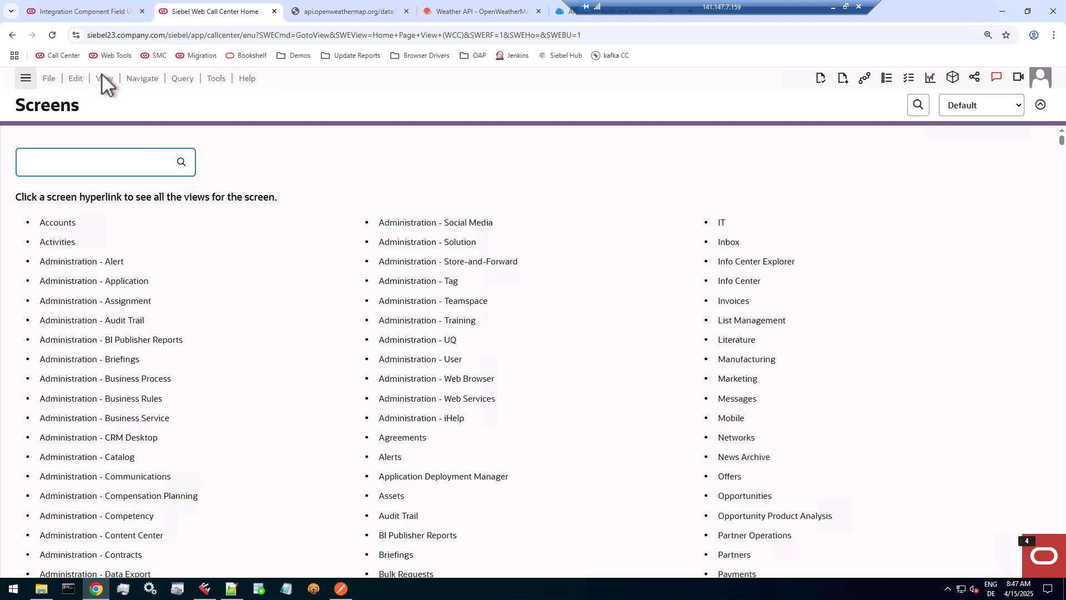
pyautogui.click(25, 79)
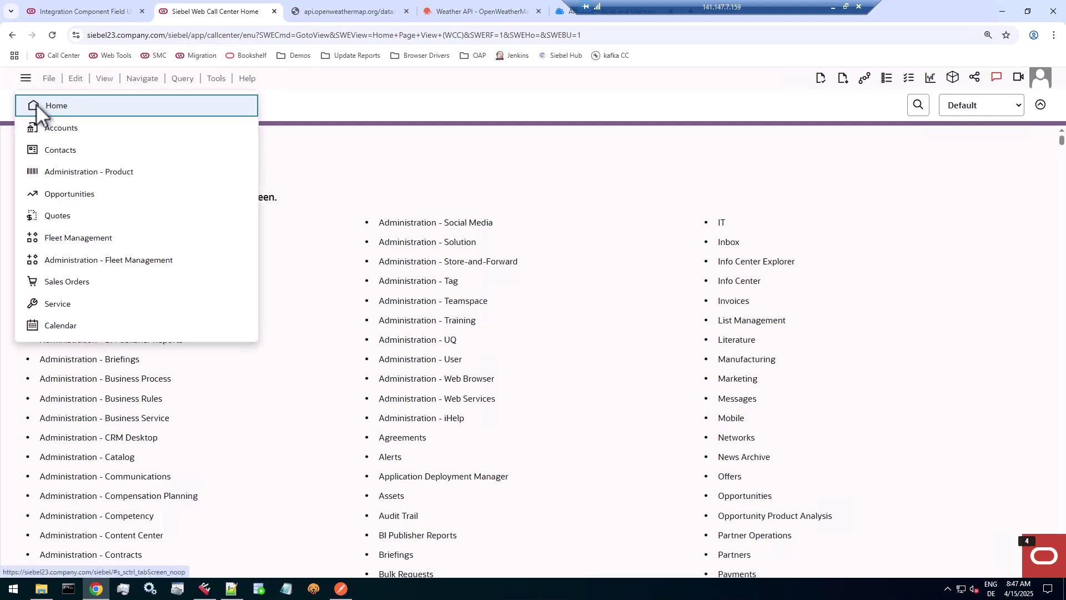
pyautogui.click(956, 78)
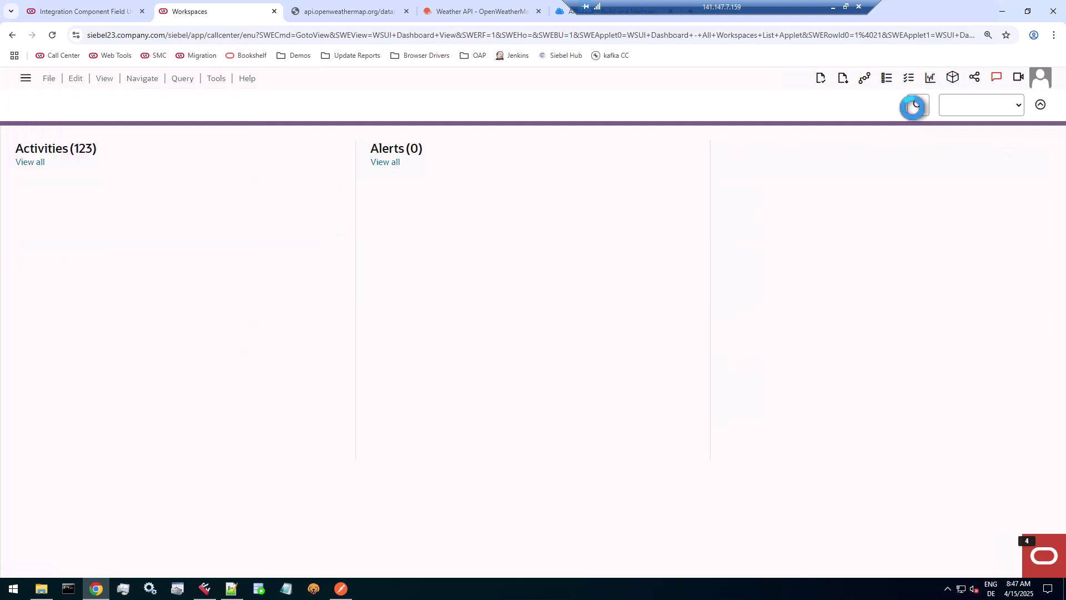
# Filter to Edit-In-Progress workspaces, then open and inspect dev_sadmin_owm002
pyautogui.click(120, 247)
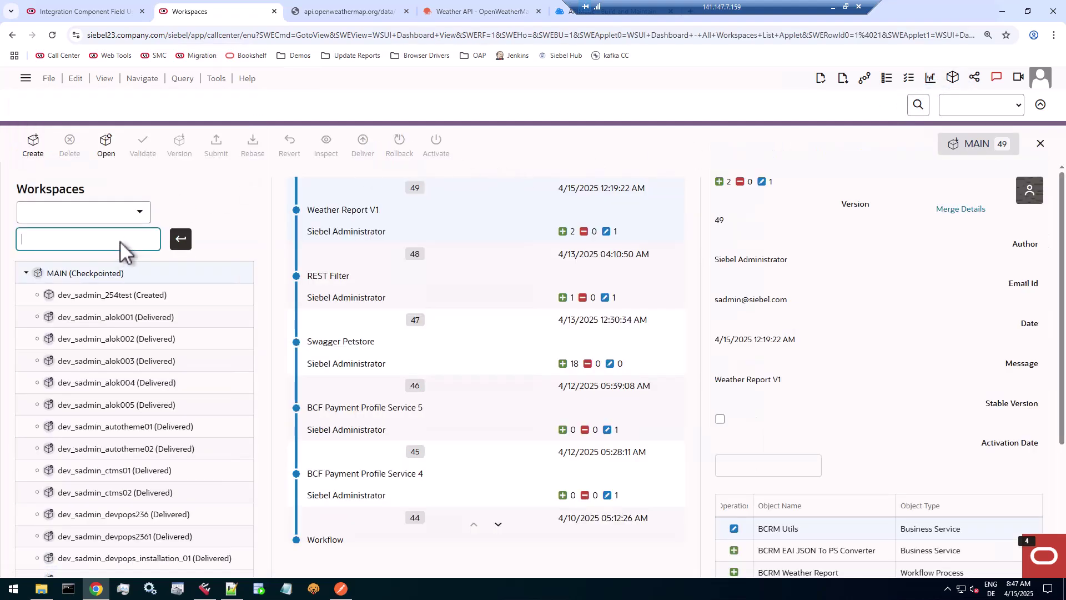
pyautogui.press('Return')
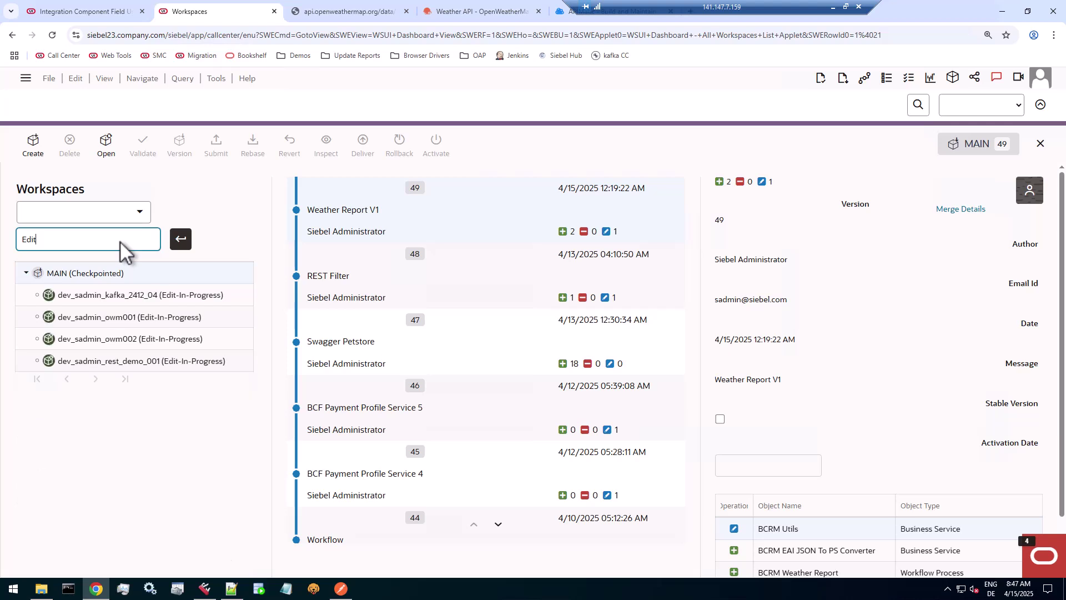
pyautogui.click(138, 343)
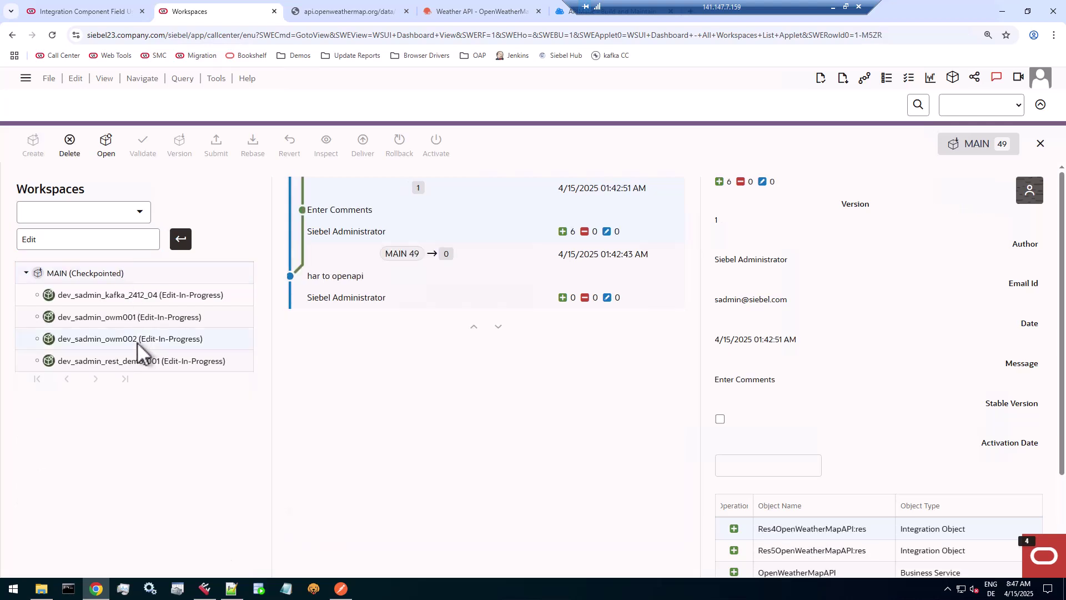
pyautogui.scroll(-3, 861, 404)
pyautogui.scroll(2, 923, 374)
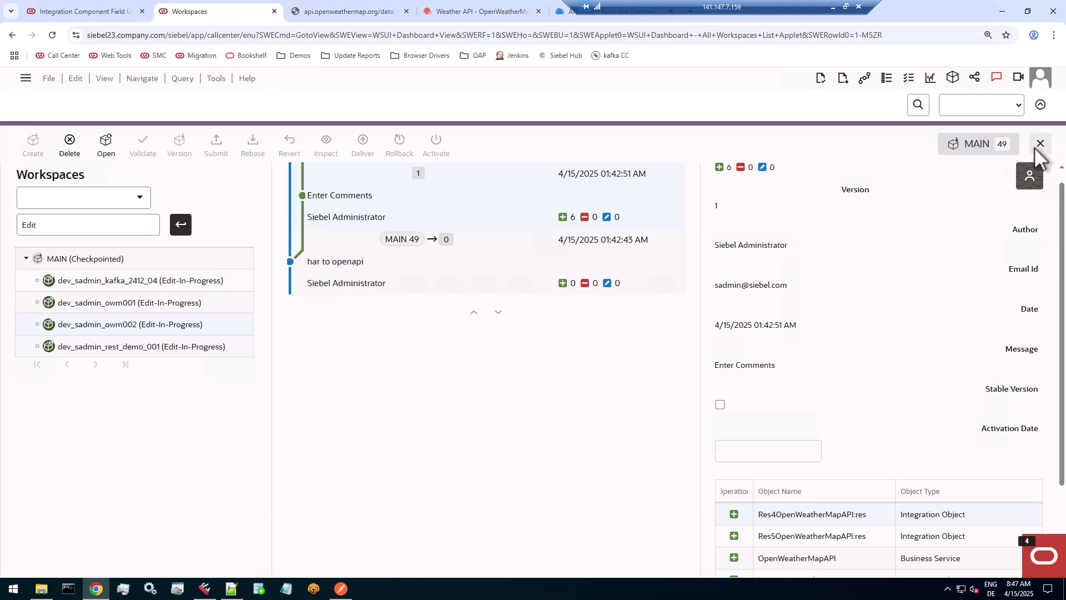
pyautogui.click(106, 140)
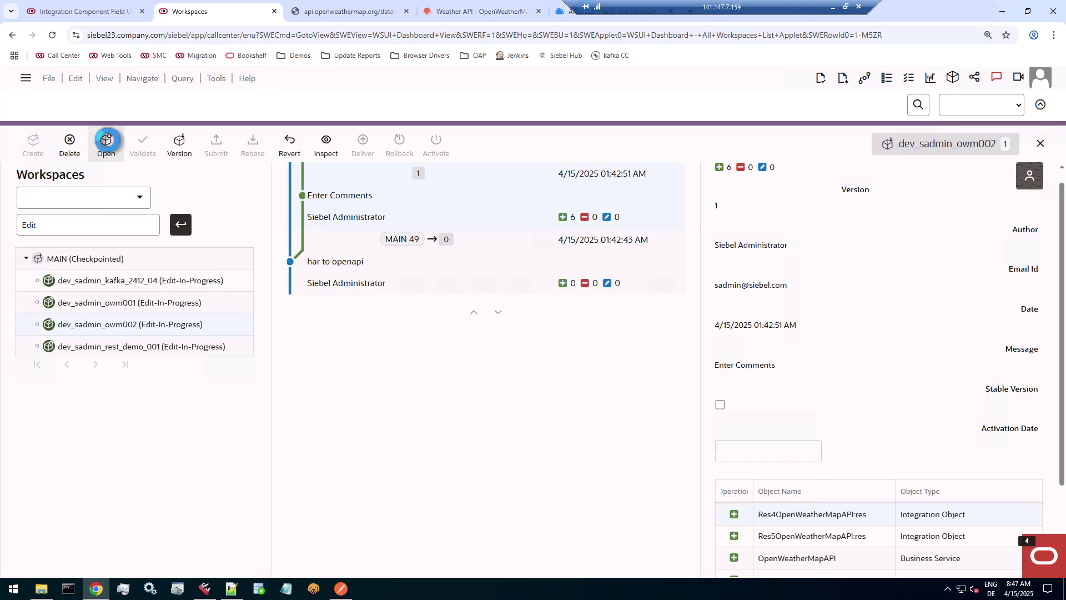
pyautogui.click(326, 146)
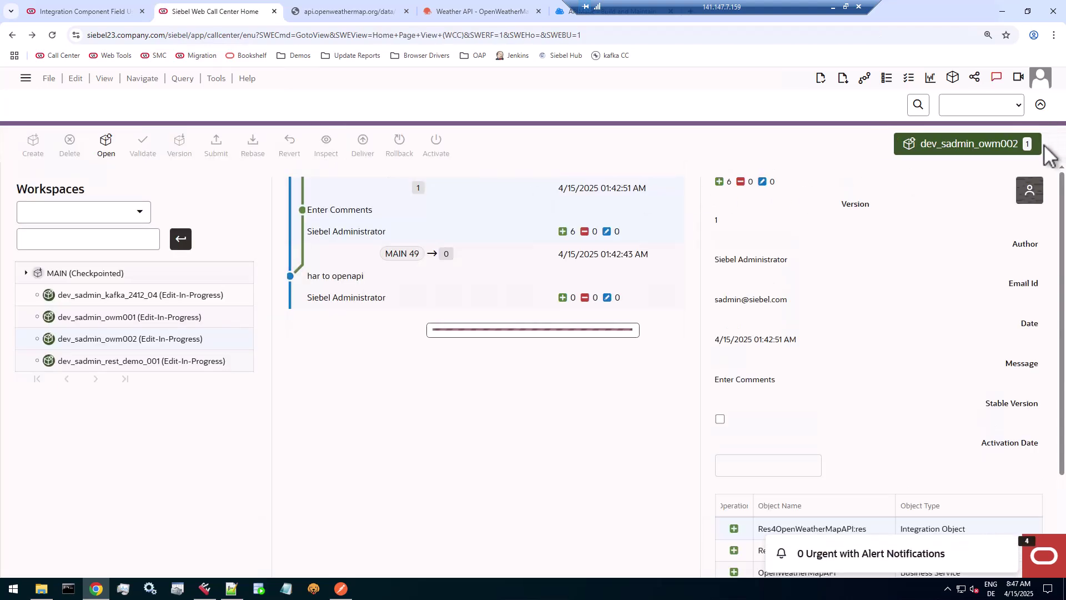
# Find 'sim' in the Site Map, open the Business Service Simulator and add a record
pyautogui.click(144, 77)
pyautogui.click(169, 99)
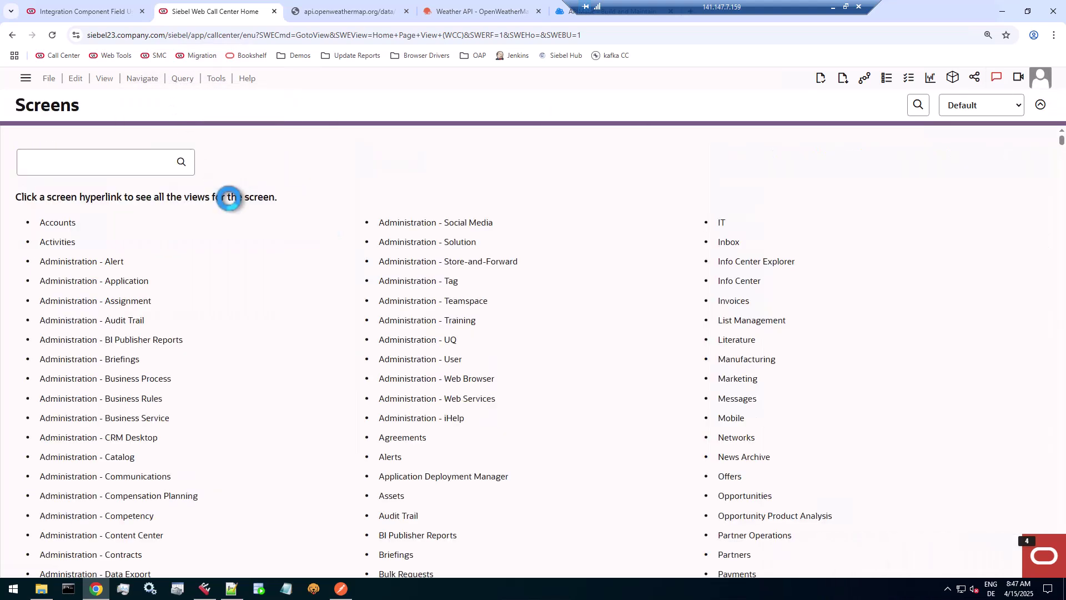
pyautogui.click(78, 164)
pyautogui.write('sim')
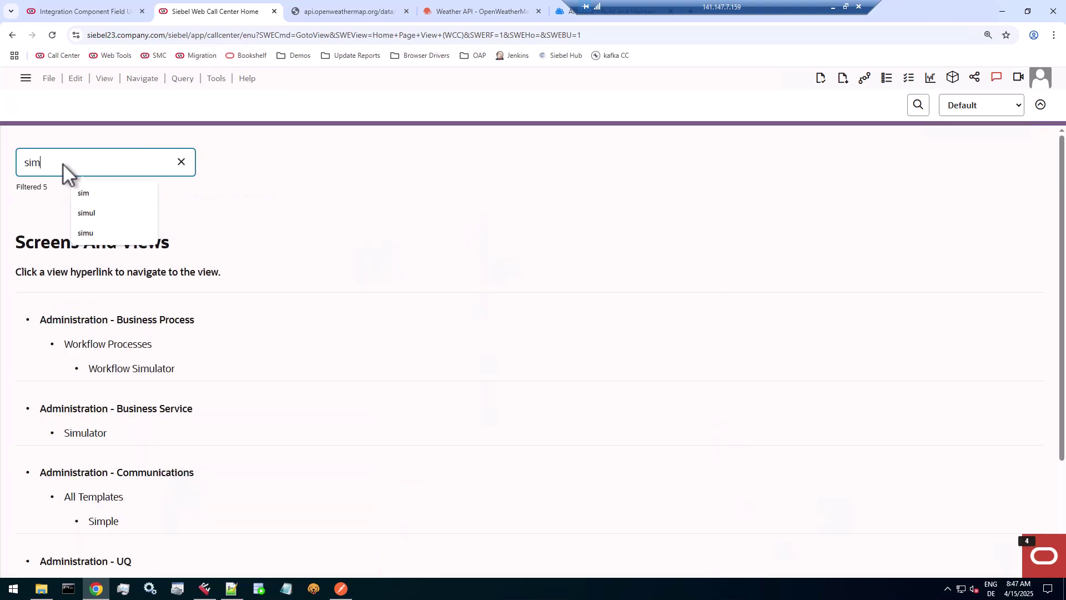
pyautogui.click(89, 434)
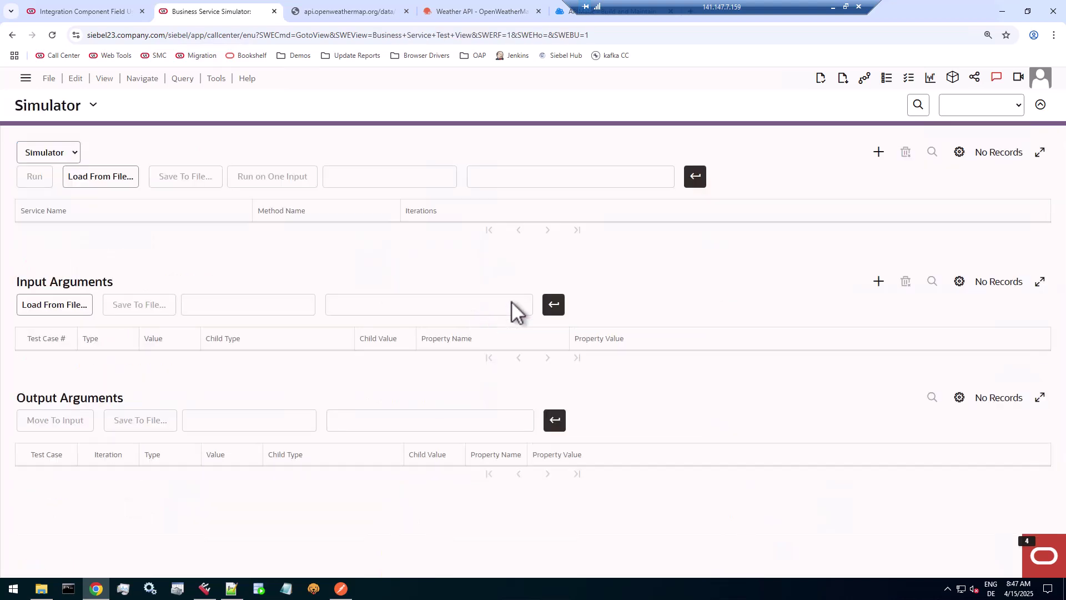
pyautogui.click(878, 152)
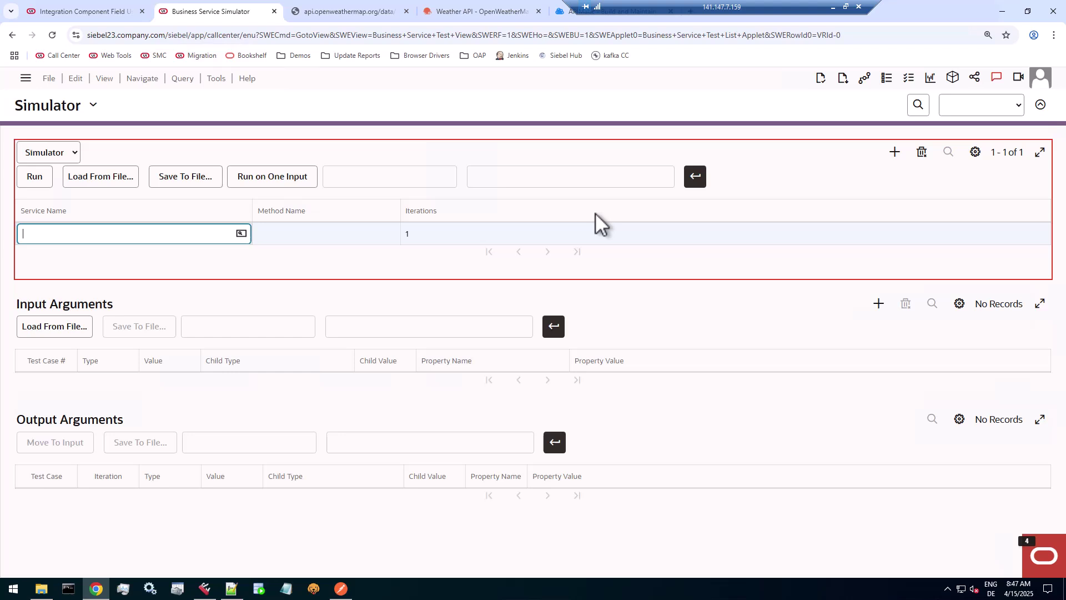
# Copy OpenWeatherMapAPI from Web Tools and paste it as the simulator's Service Name
pyautogui.click(85, 9)
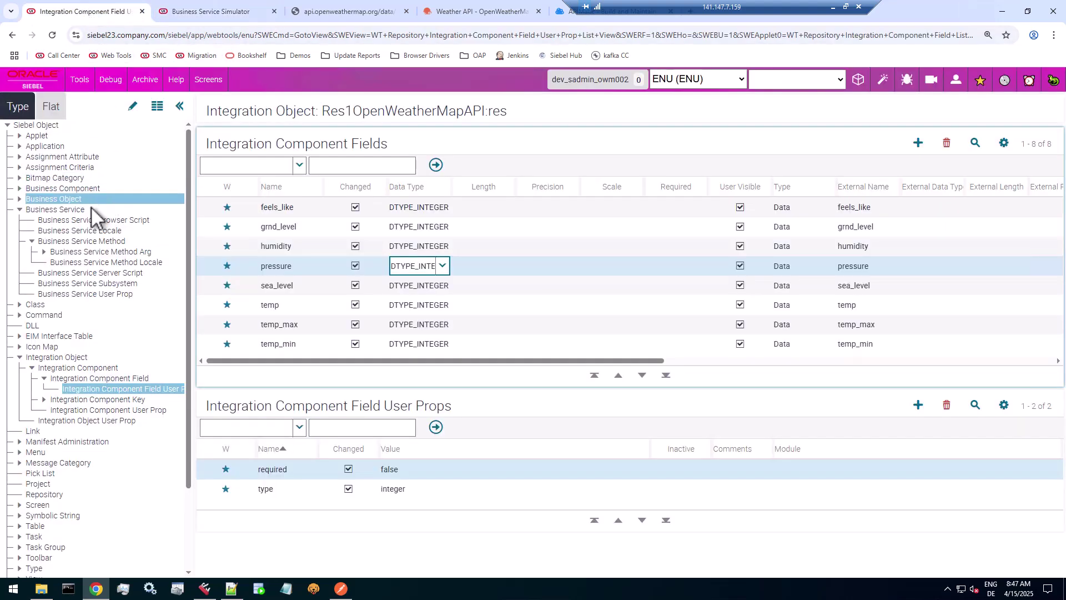
pyautogui.click(68, 208)
pyautogui.click(288, 194)
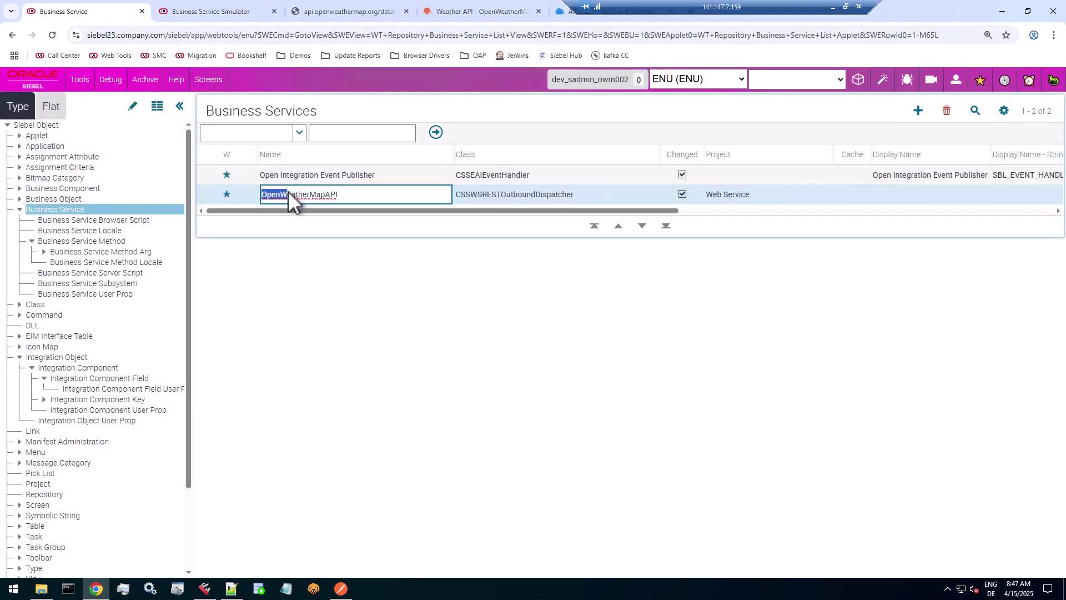
pyautogui.hotkey('ctrl', 'c')
pyautogui.click(211, 11)
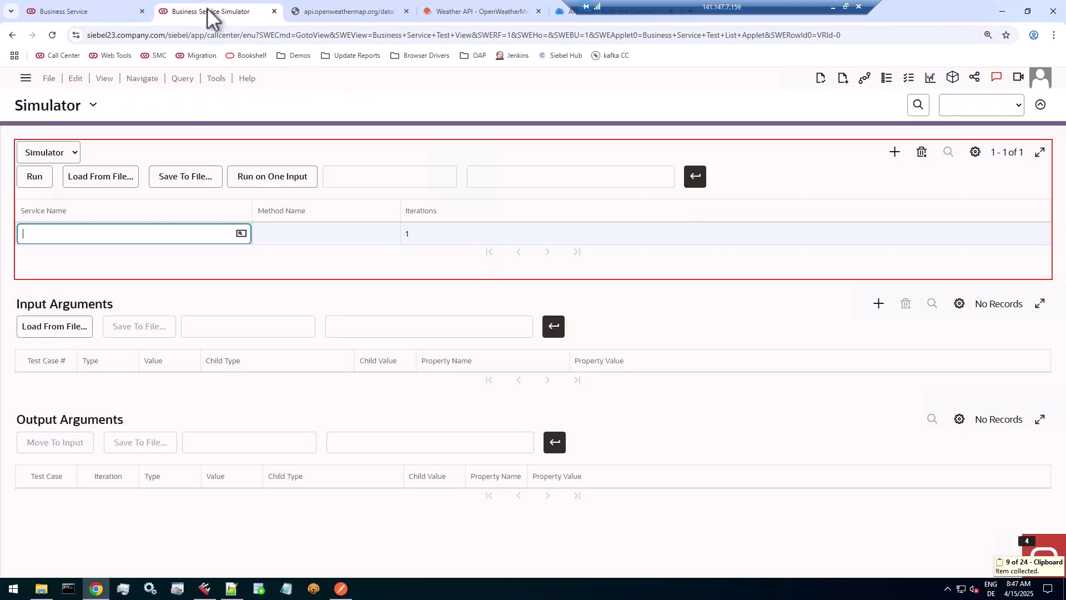
pyautogui.hotkey('ctrl', 'v')
# Set the simulator's Method Name to getCurrentWeather:get
pyautogui.click(346, 234)
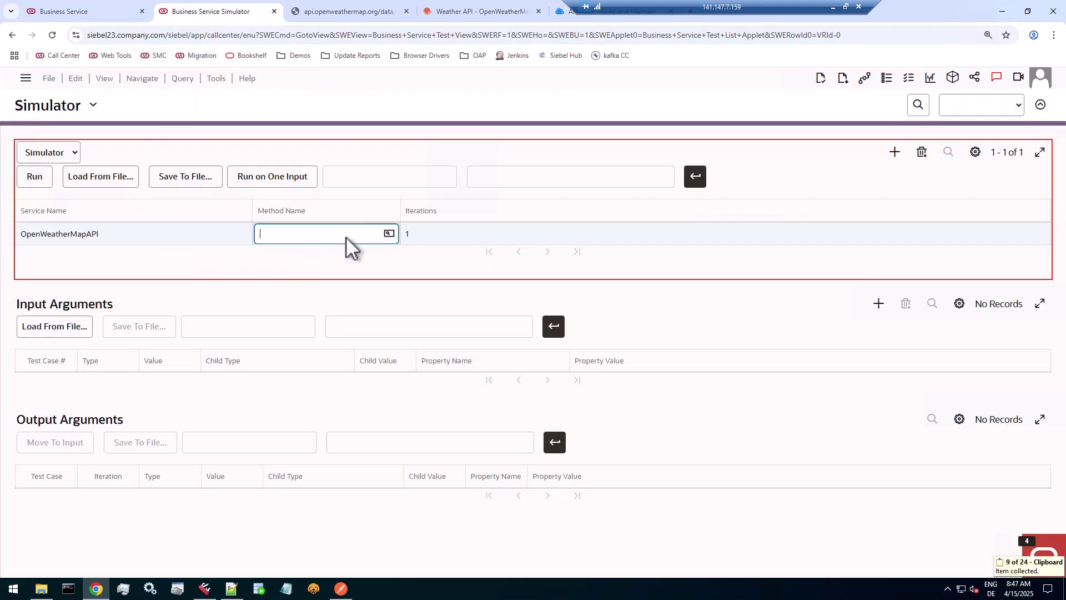
pyautogui.click(388, 234)
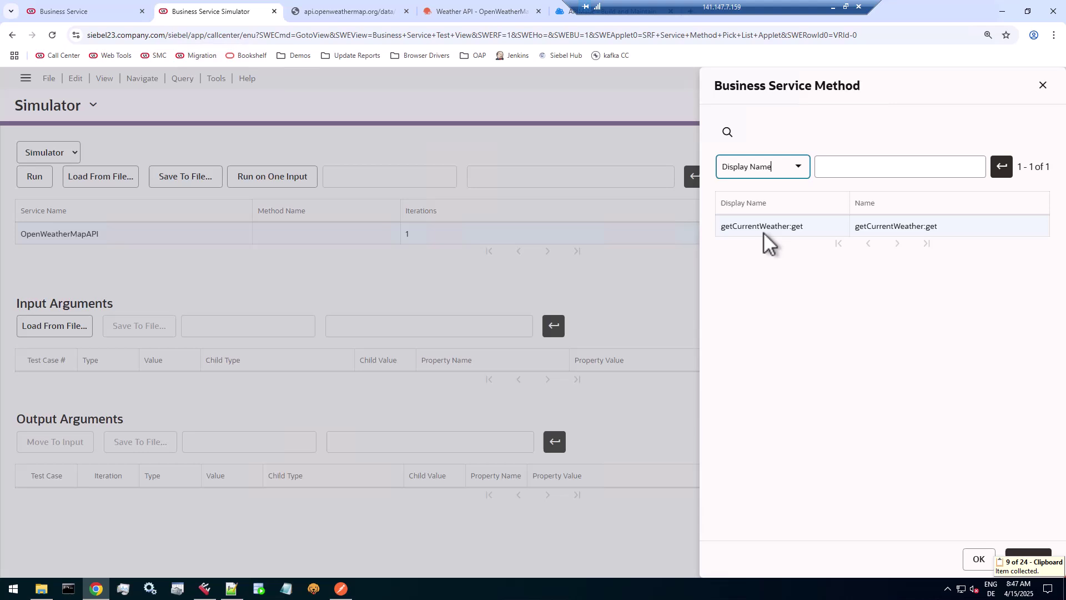
pyautogui.click(765, 229)
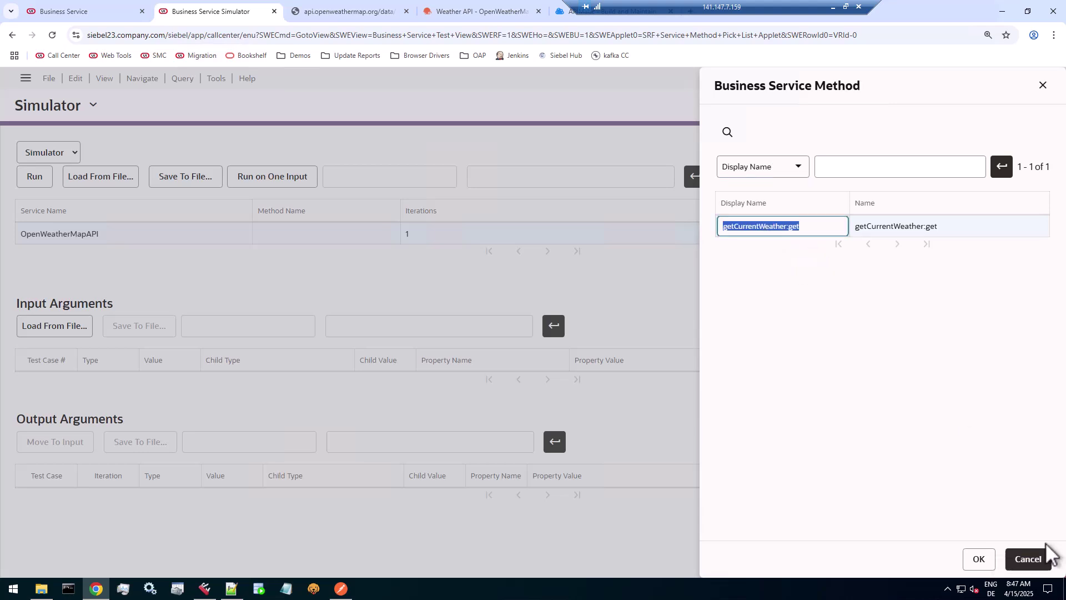
pyautogui.click(979, 560)
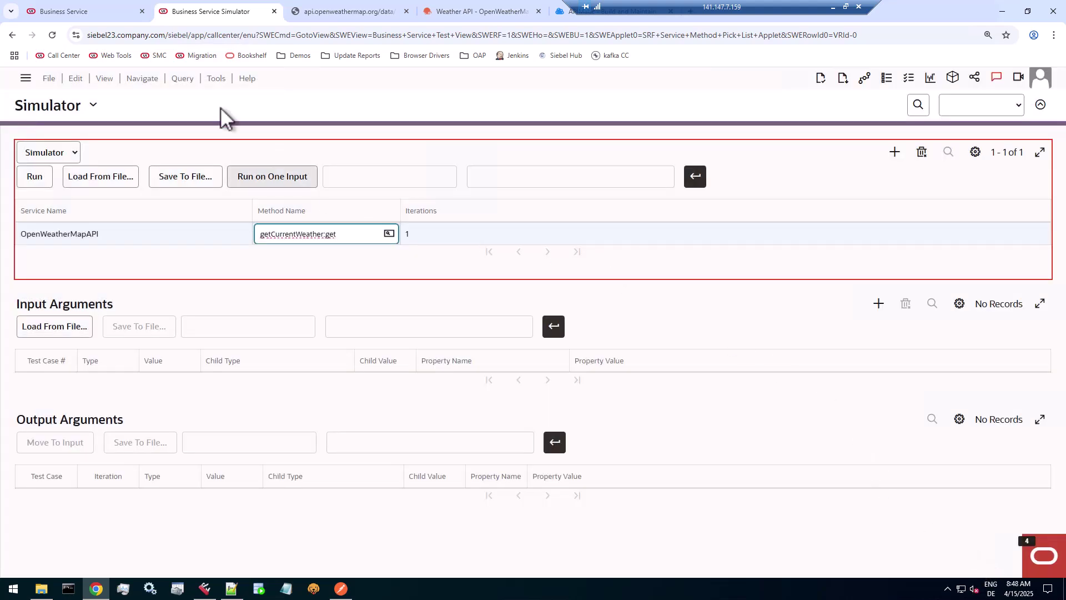
# In Web Tools, view the method arguments and select the appid:query argument name
pyautogui.click(55, 11)
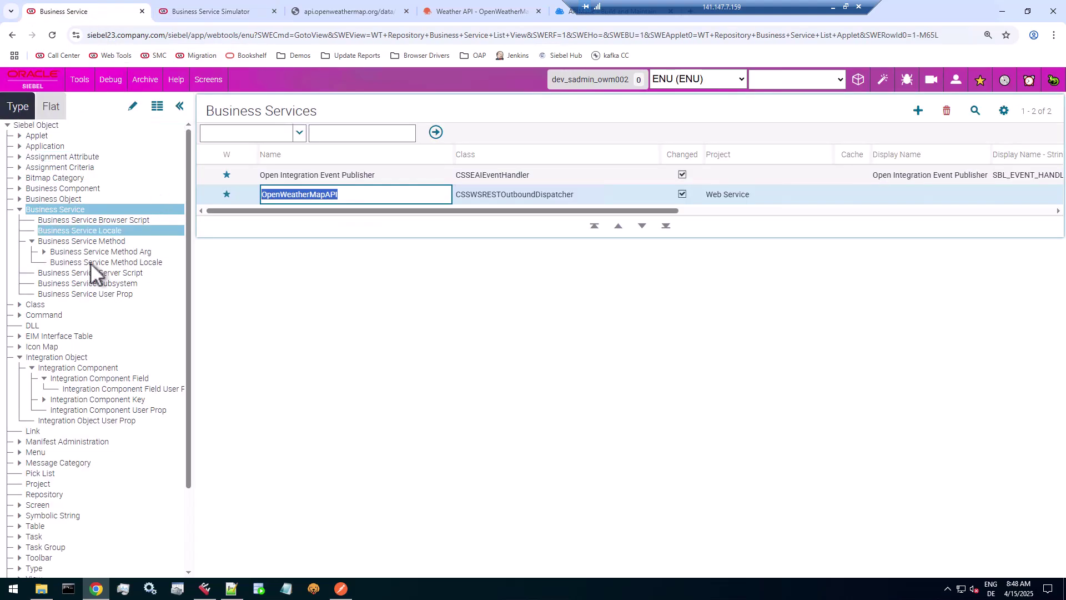
pyautogui.click(69, 253)
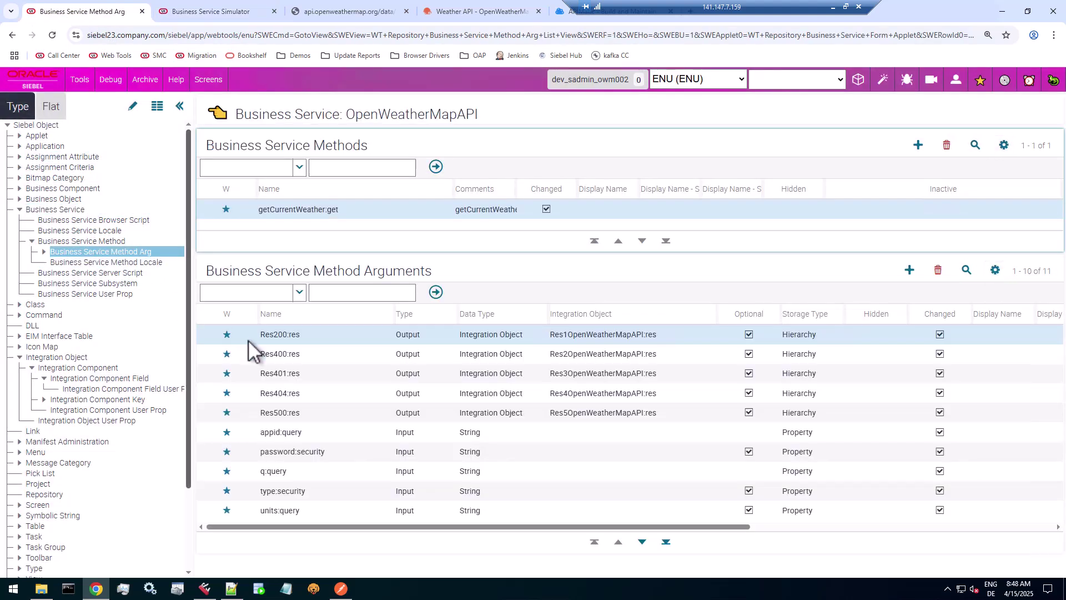
pyautogui.click(286, 473)
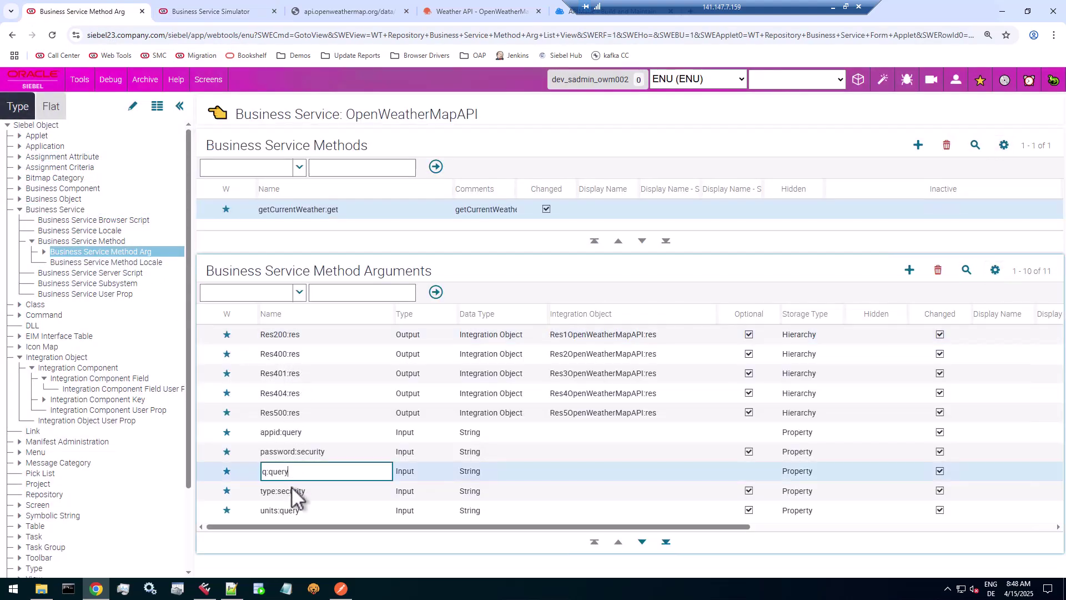
pyautogui.doubleClick(271, 433)
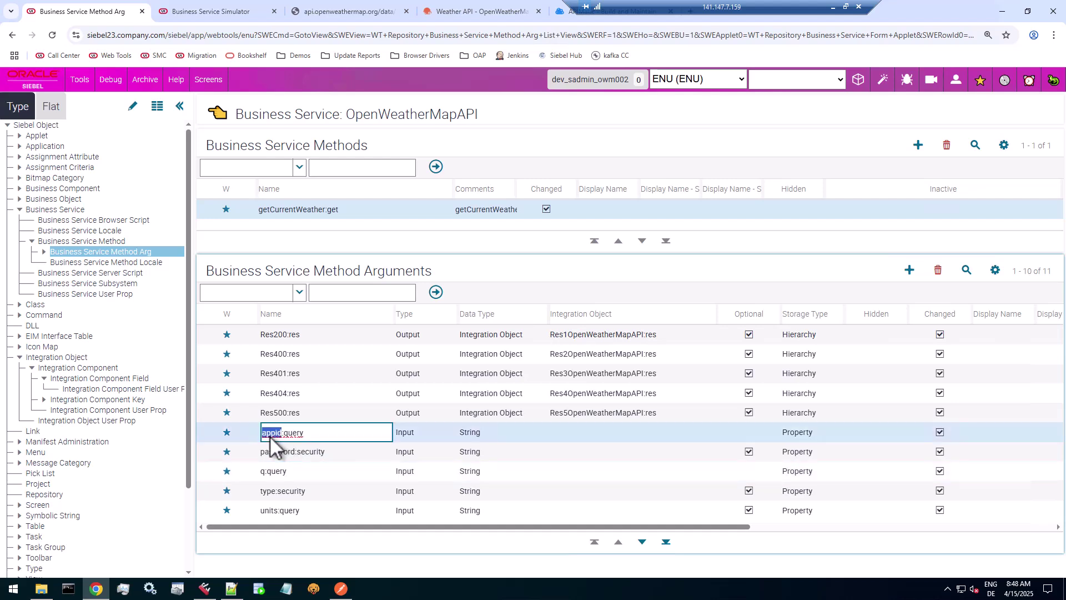
pyautogui.keyDown('shift'); pyautogui.click(316, 439); pyautogui.keyUp('shift')
# Add a simulator input argument with a new property named appid:query
pyautogui.hotkey('ctrl', 'c')
pyautogui.click(239, 18)
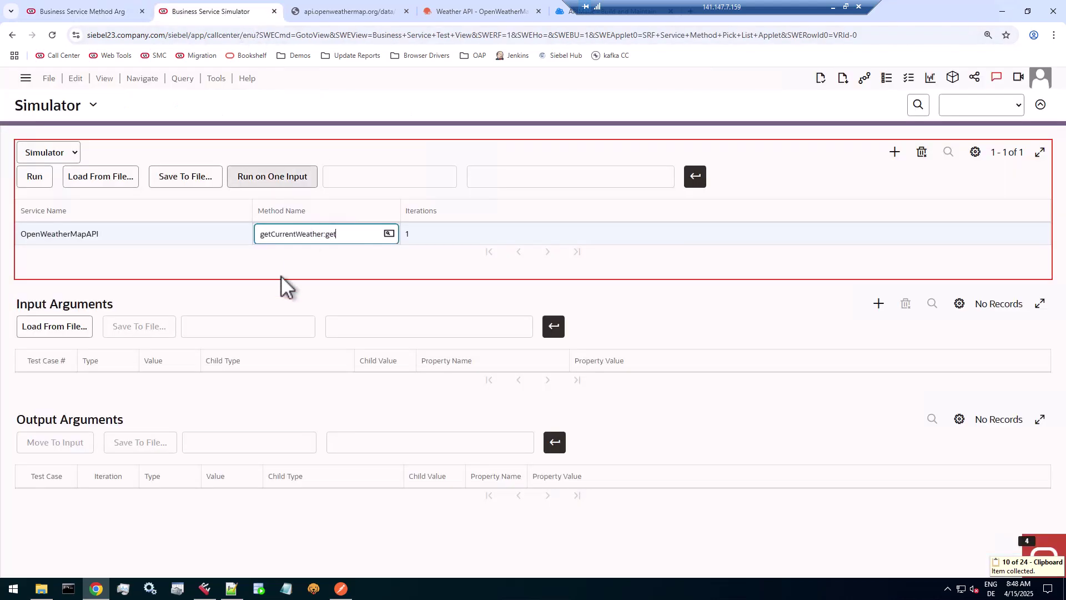
pyautogui.click(885, 305)
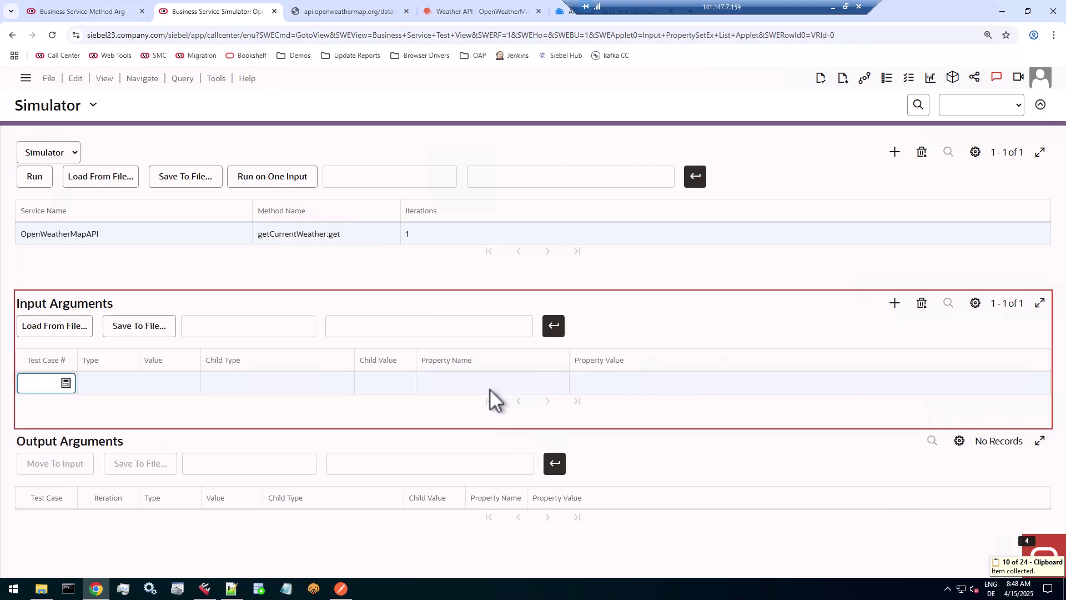
pyautogui.click(555, 384)
pyautogui.click(556, 383)
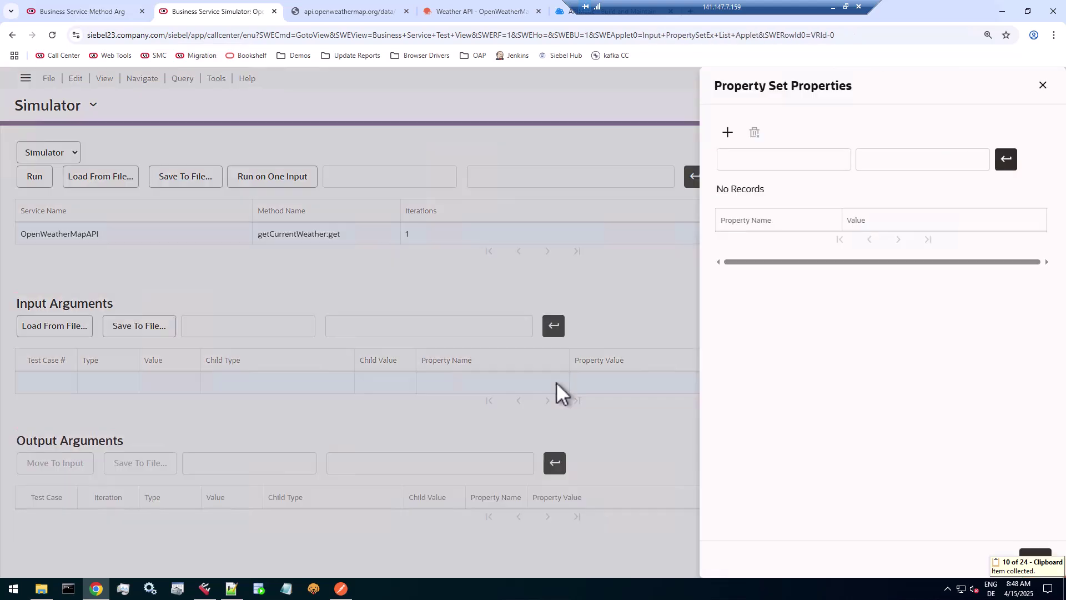
pyautogui.click(728, 133)
pyautogui.write('appid:query')
pyautogui.click(567, 321)
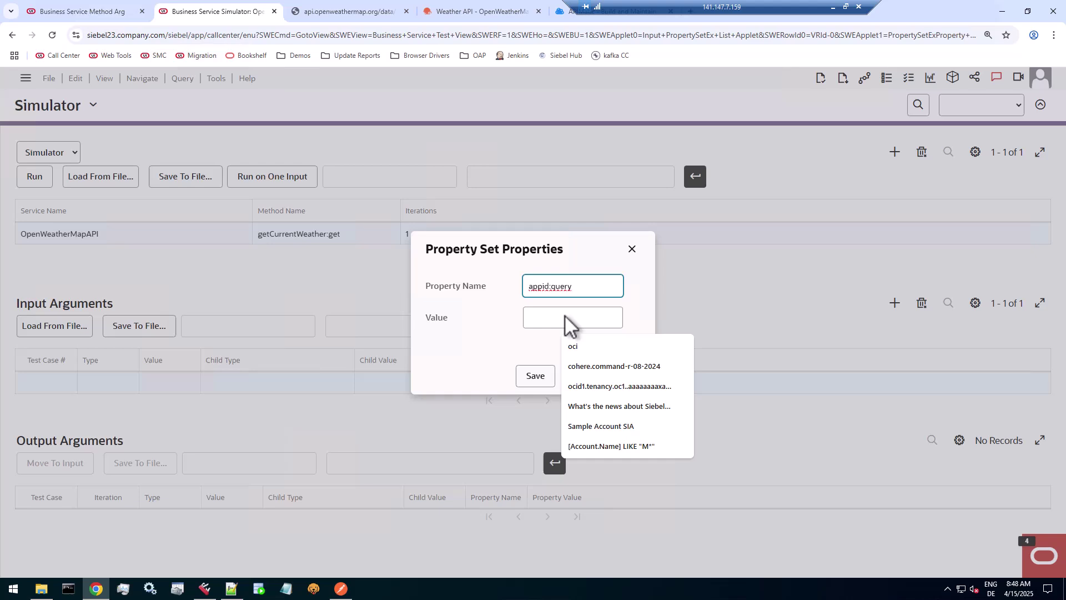
# Copy the API key from the OpenWeatherMap request URL and save it as appid:query's value
pyautogui.click(335, 13)
pyautogui.click(429, 34)
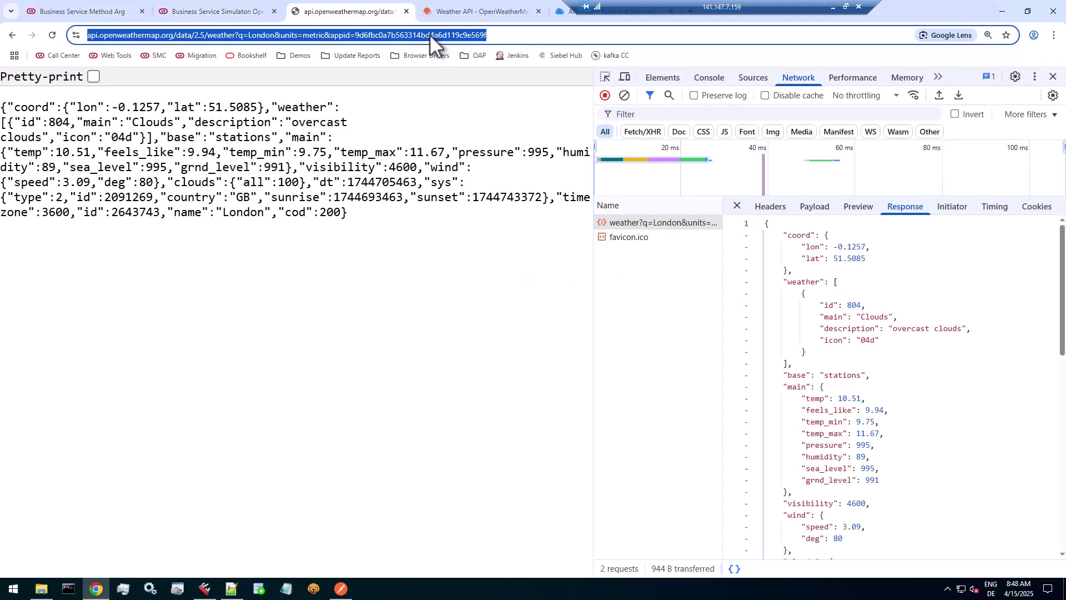
pyautogui.doubleClick(429, 35)
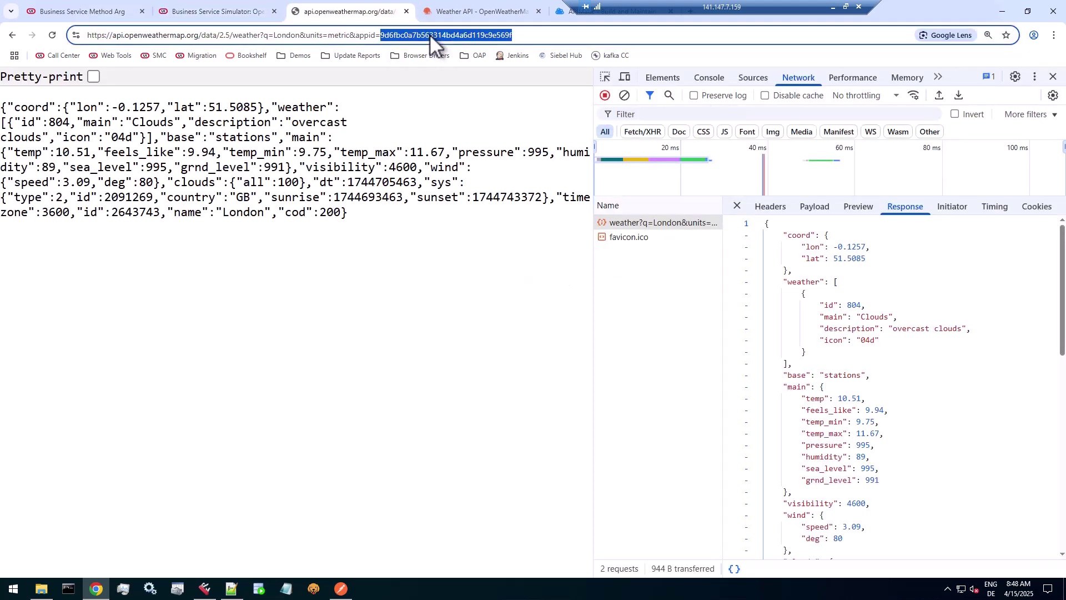
pyautogui.hotkey('ctrl', 'c')
pyautogui.click(229, 14)
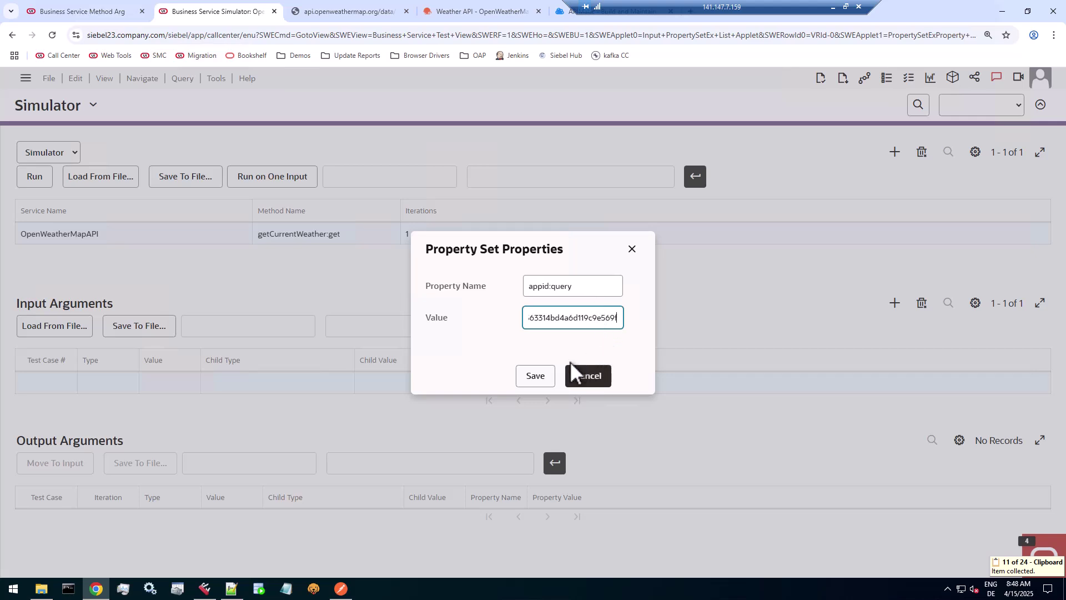
pyautogui.click(538, 378)
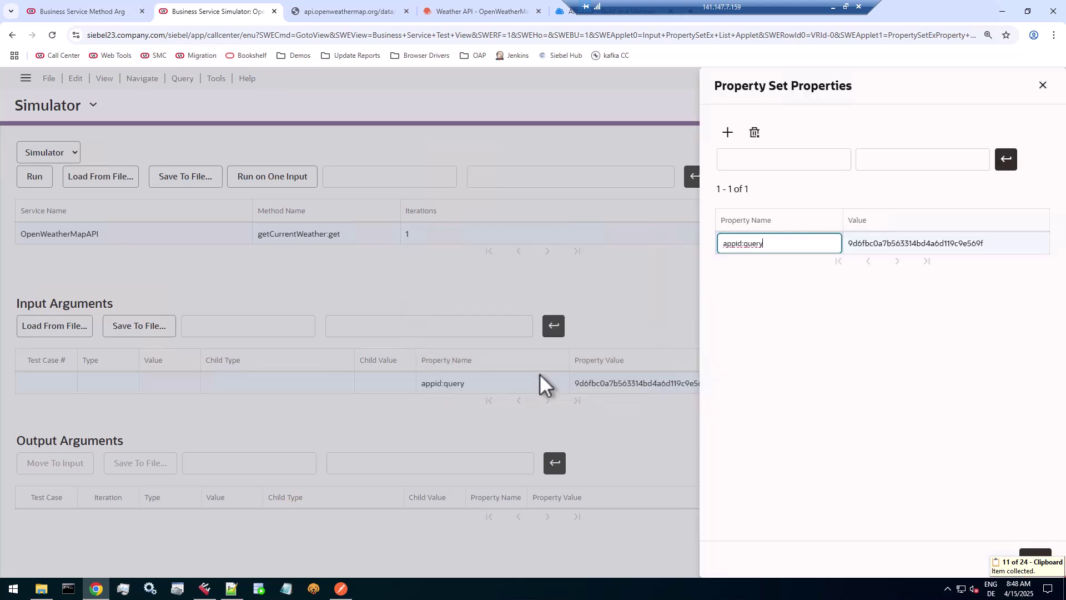
# Add property q:query with value London, save it, and confirm the property set
pyautogui.click(728, 132)
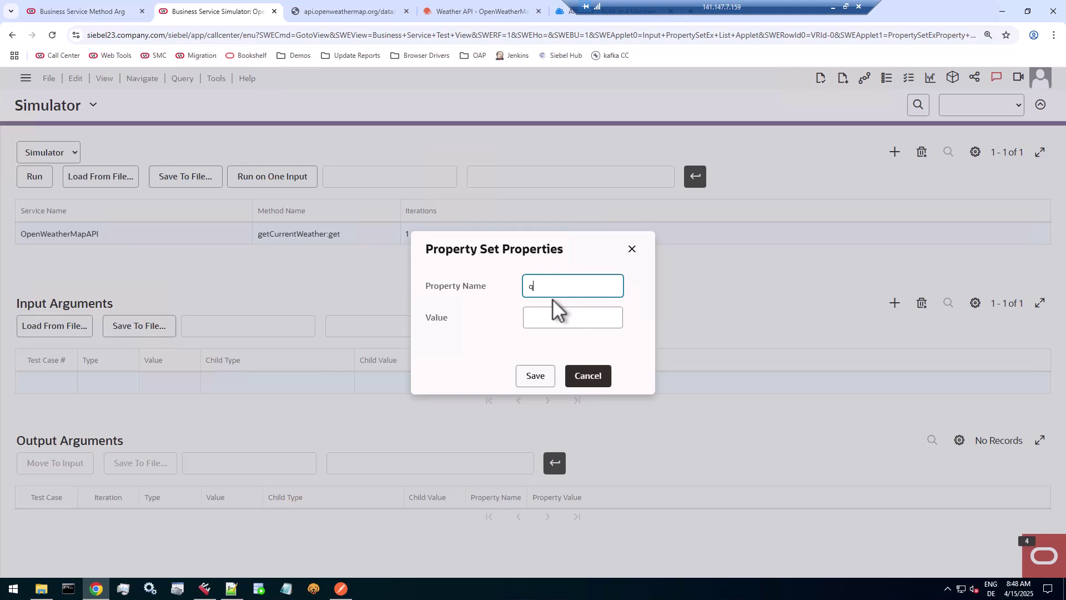
pyautogui.write('q:query')
pyautogui.click(551, 321)
pyautogui.write('London')
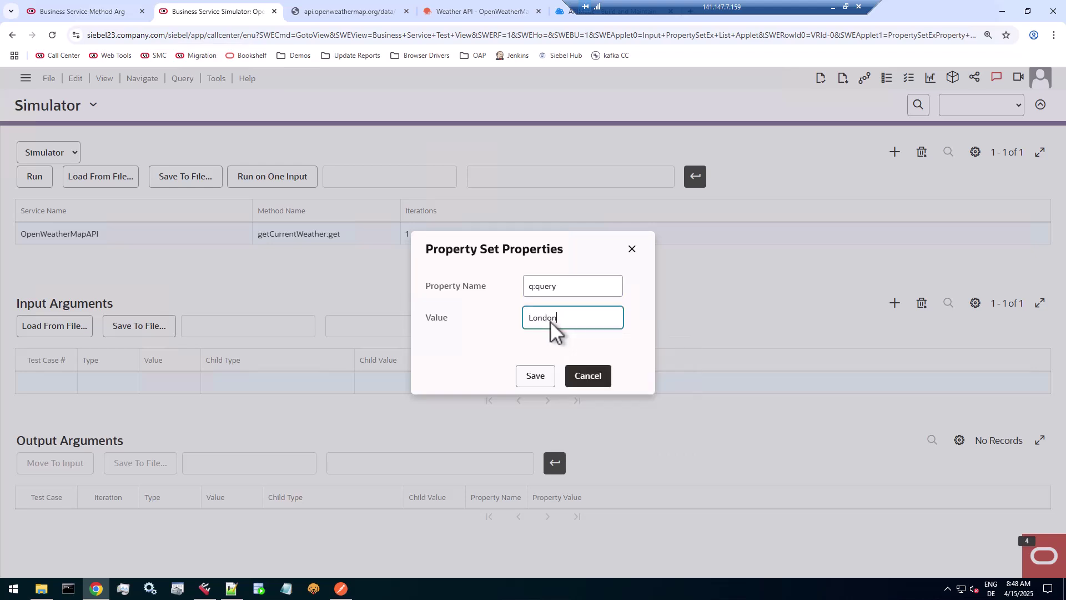
pyautogui.click(542, 377)
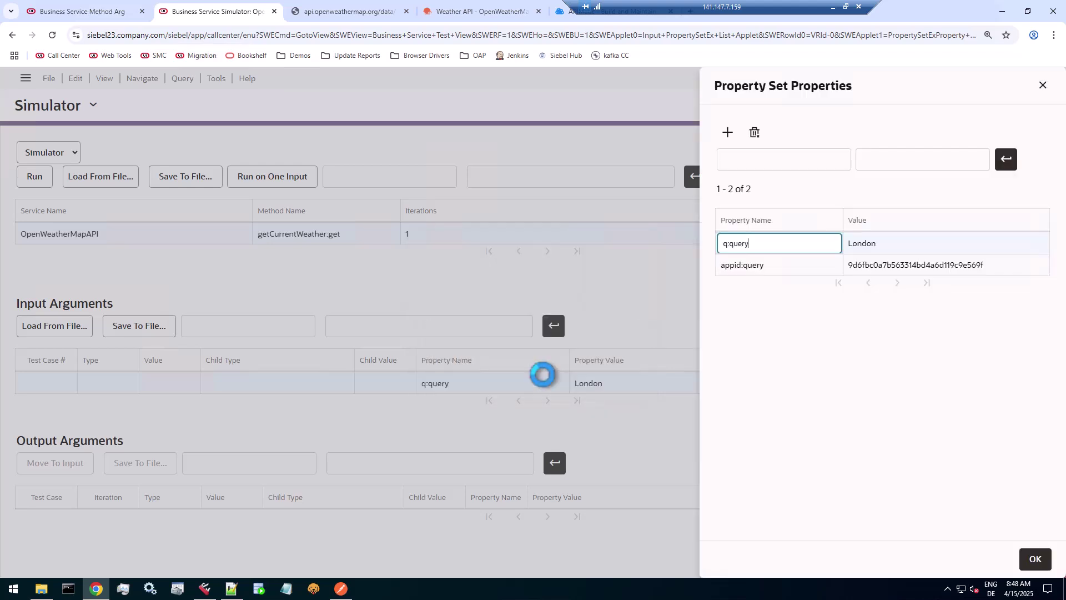
pyautogui.click(1036, 560)
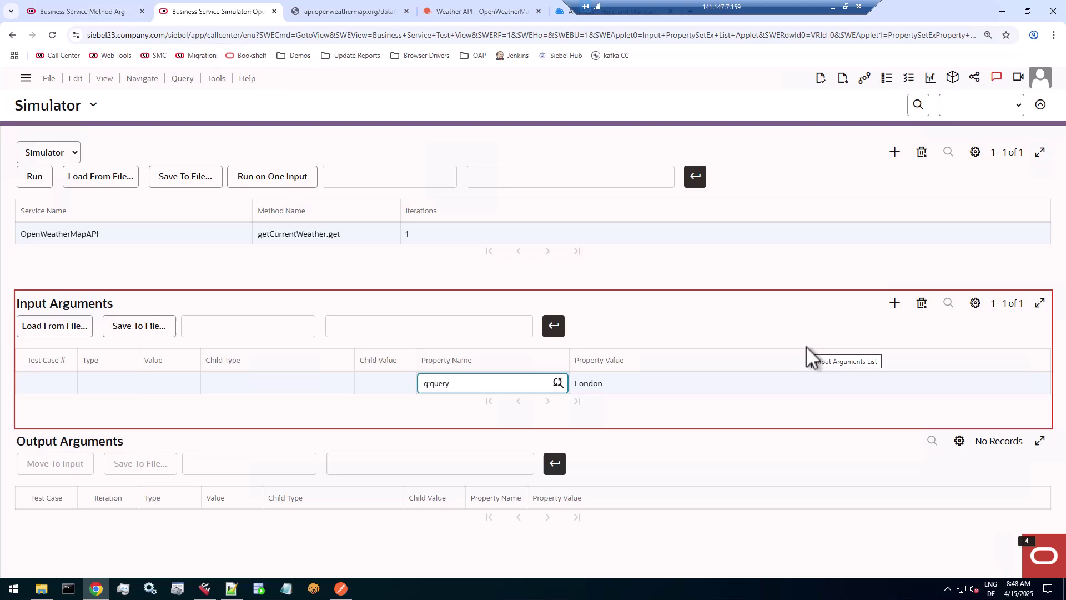
# Run getCurrentWeather once, inspect the SiebelMessage output, and save it as TempFile (21).xml and open it
pyautogui.click(258, 176)
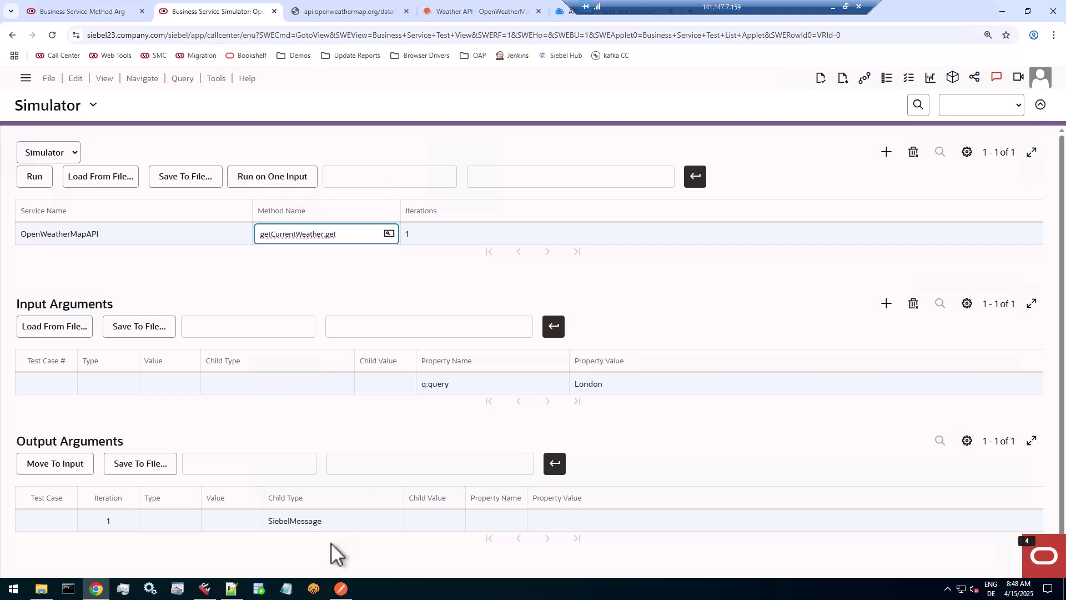
pyautogui.click(337, 522)
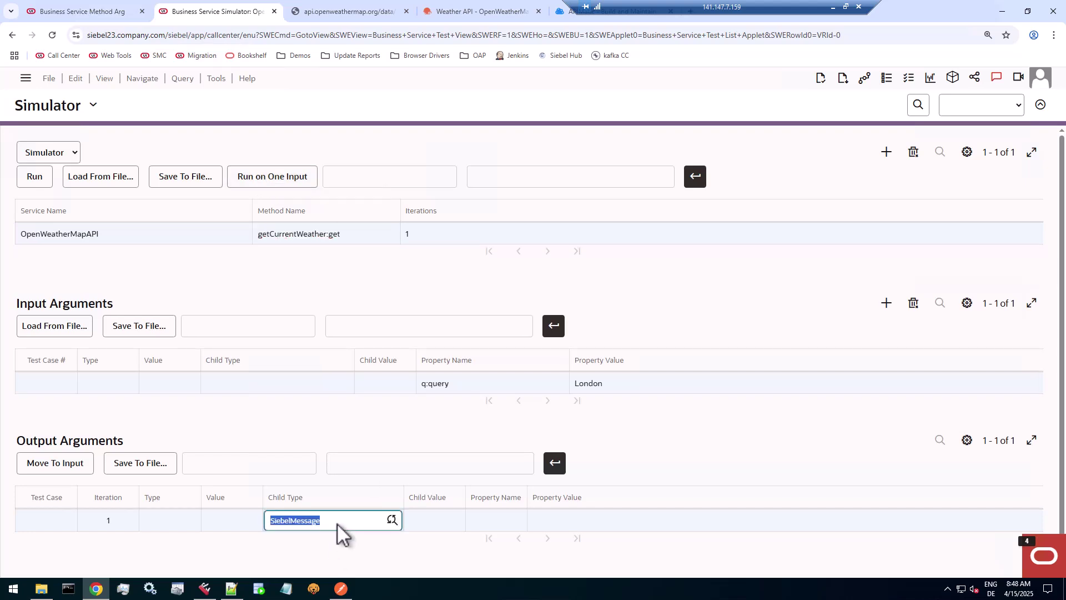
pyautogui.click(392, 520)
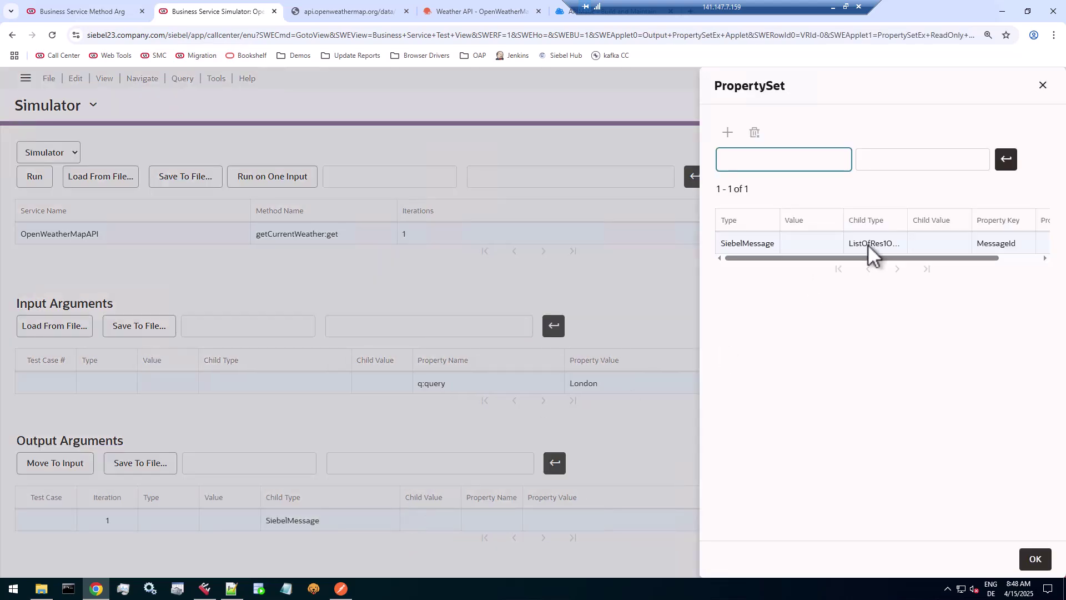
pyautogui.click(868, 244)
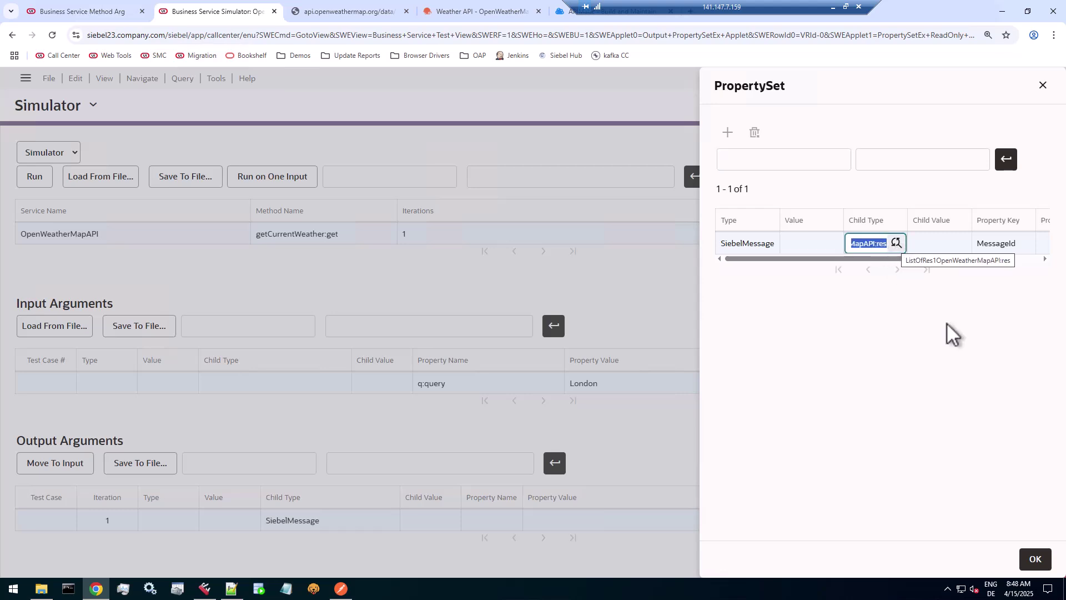
pyautogui.click(1035, 559)
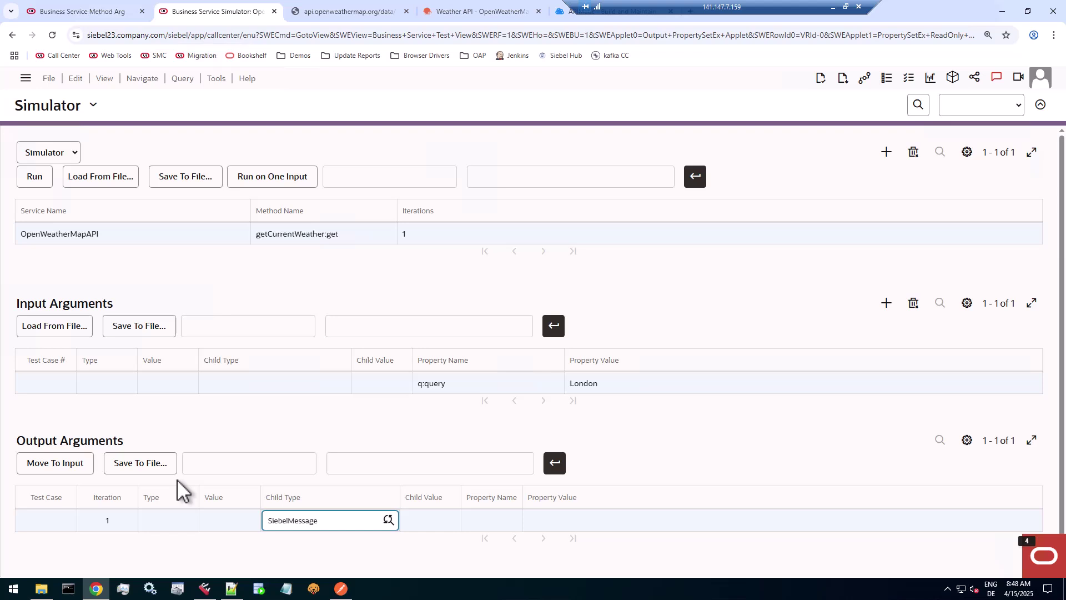
pyautogui.click(159, 467)
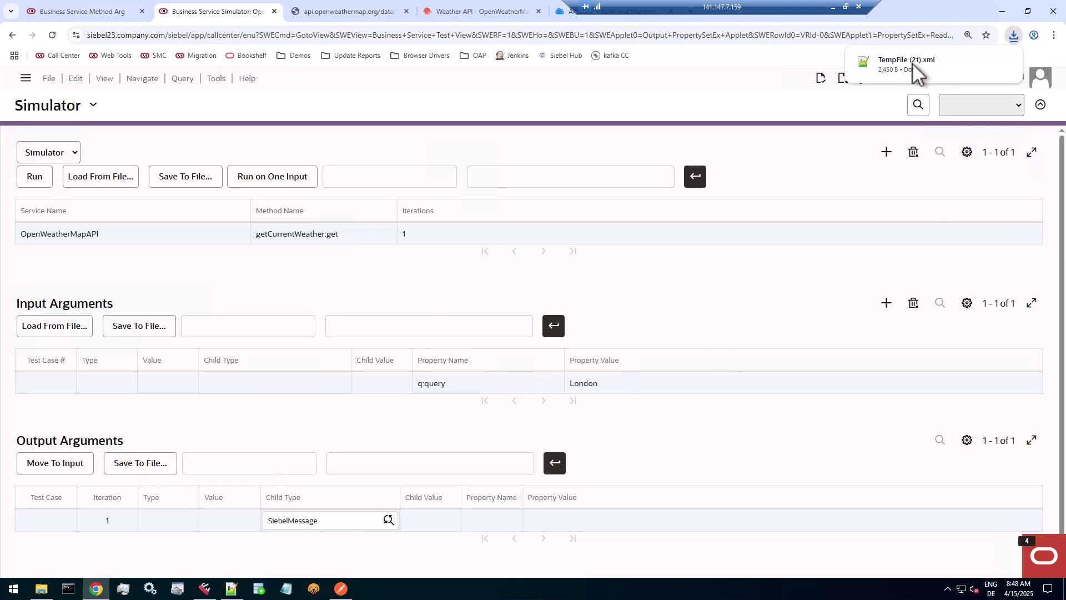
pyautogui.click(897, 61)
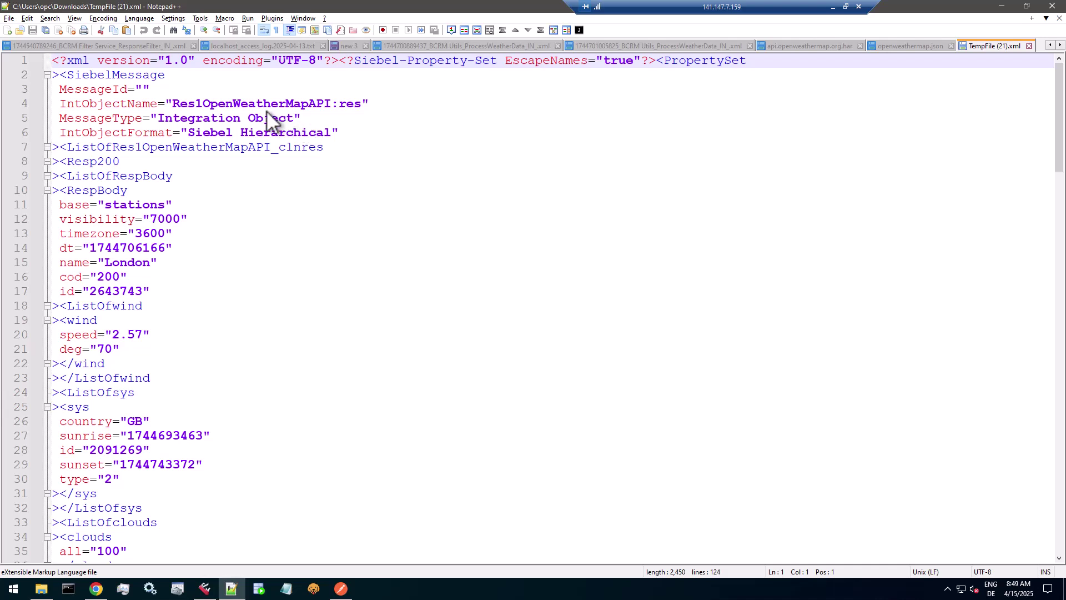
# Highlight RespBody, London and the temperature 283.66 in the XML, then return to the Chrome Simulator
pyautogui.doubleClick(121, 191)
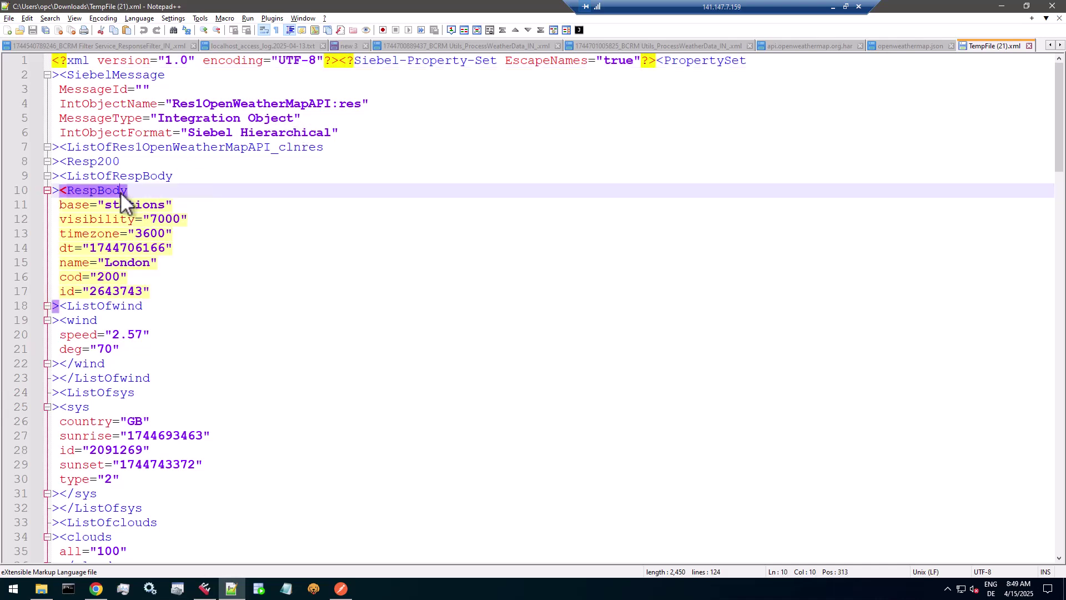
pyautogui.click(136, 206)
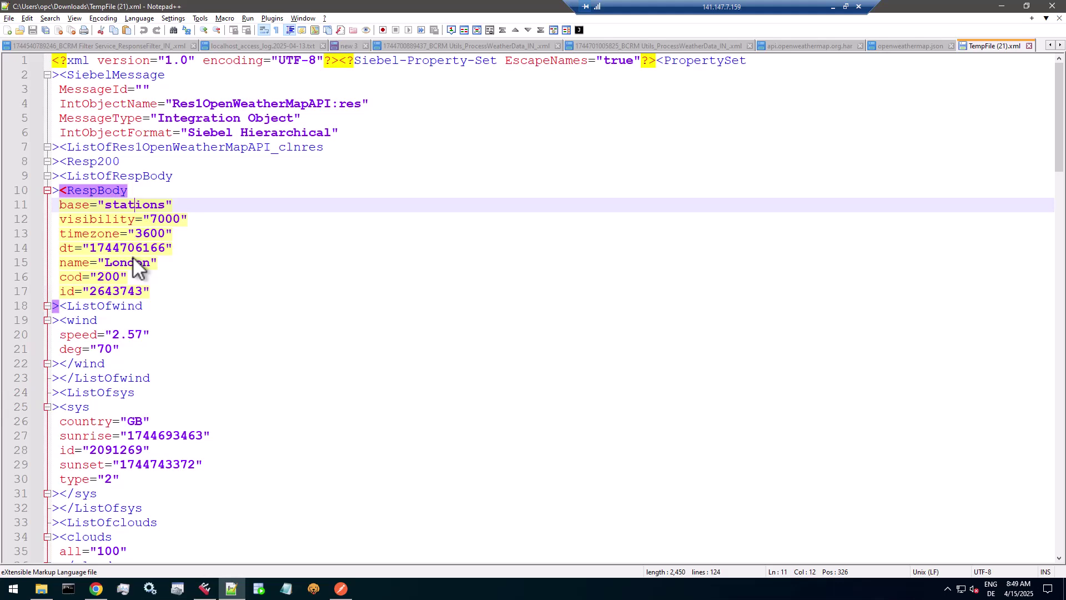
pyautogui.doubleClick(127, 263)
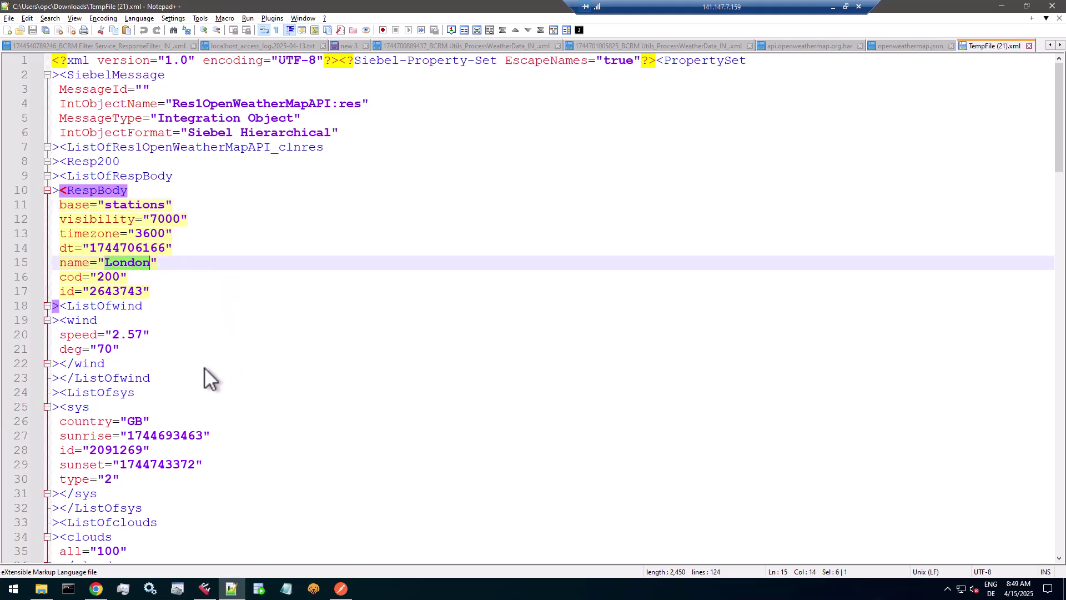
pyautogui.scroll(-3, 204, 368)
pyautogui.scroll(-2, 204, 368)
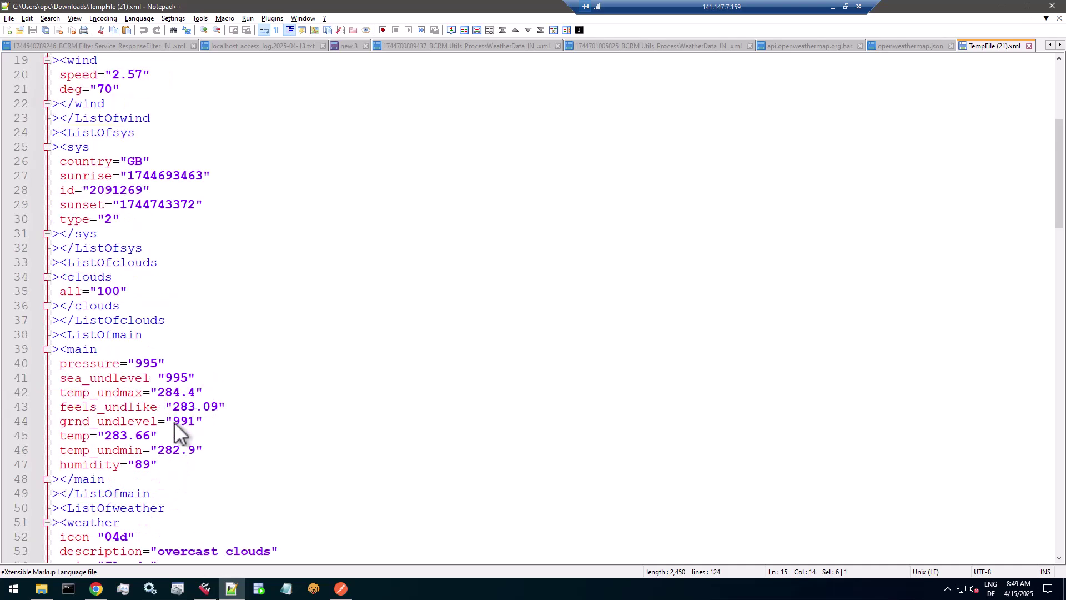
pyautogui.doubleClick(122, 432)
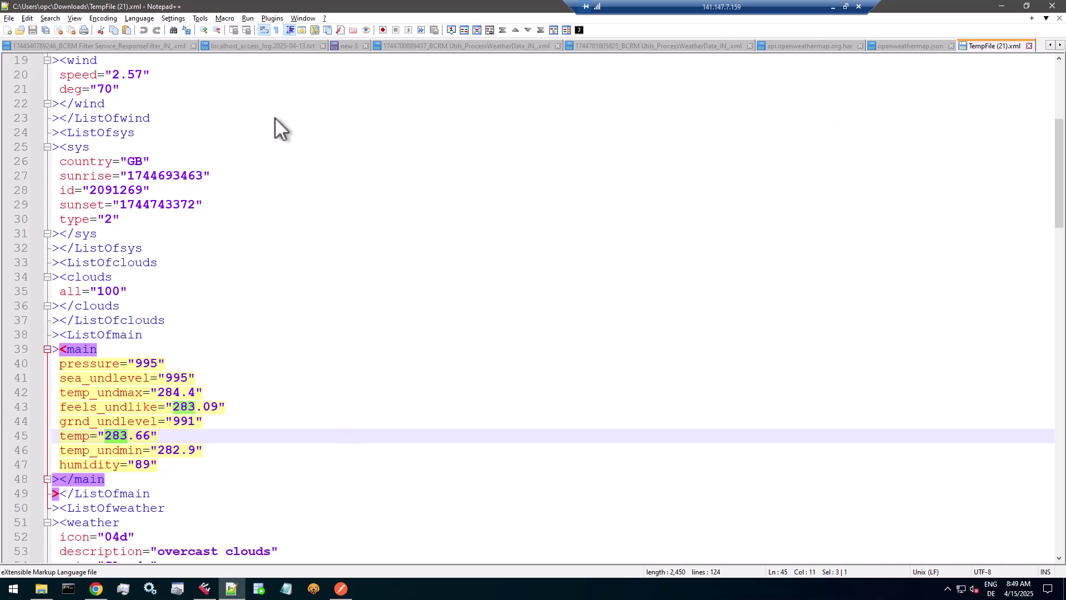
pyautogui.click(103, 578)
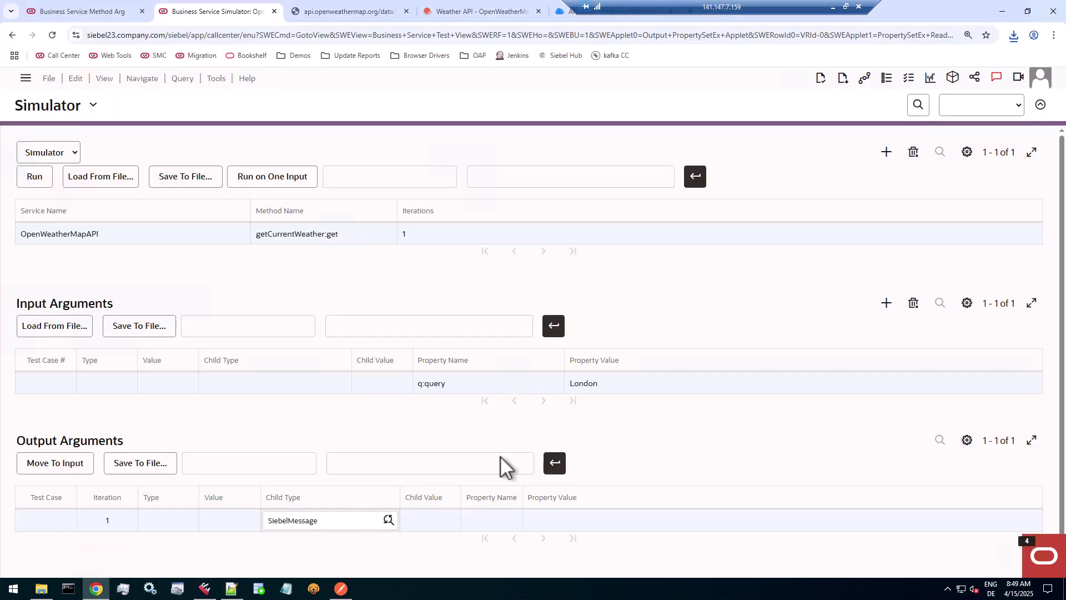
# Add an input property units:query with value metric to the q:query input
pyautogui.click(496, 383)
pyautogui.click(555, 385)
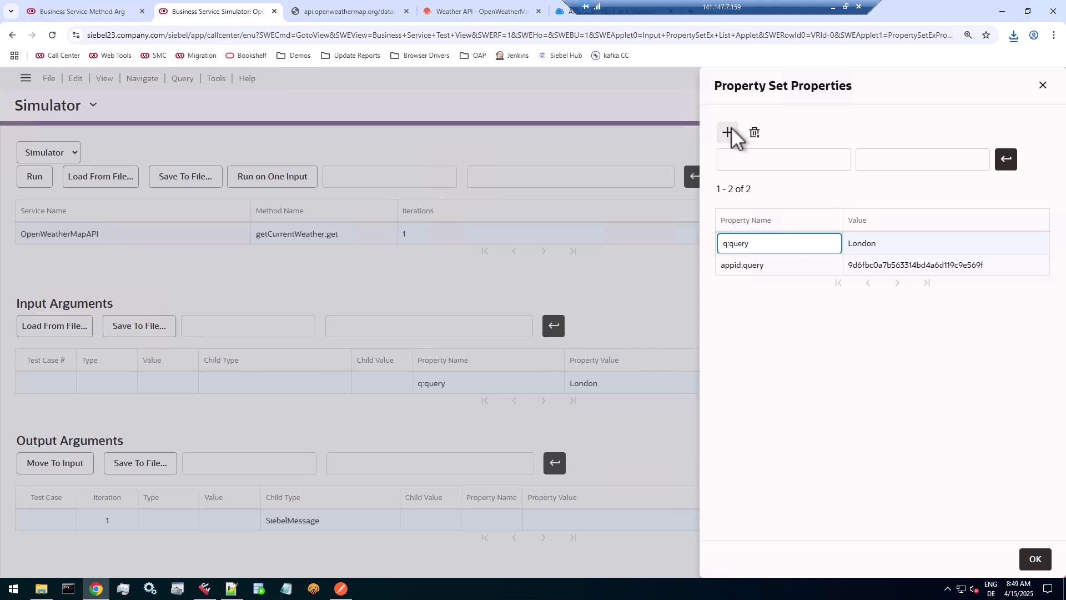
pyautogui.click(727, 132)
pyautogui.write('u')
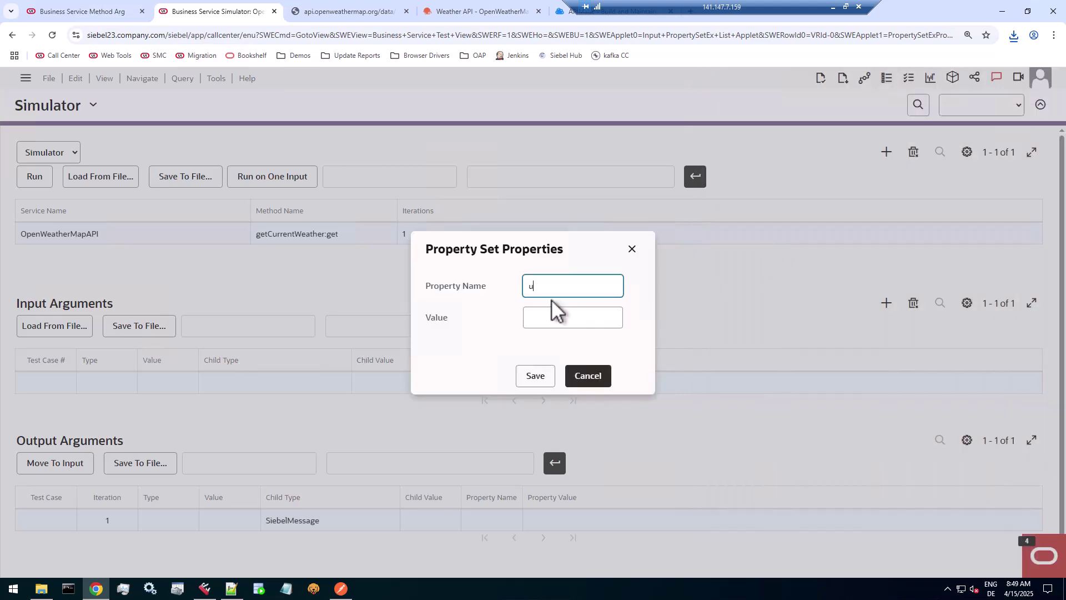
pyautogui.write('nits:query')
pyautogui.press('Tab')
pyautogui.write('metric')
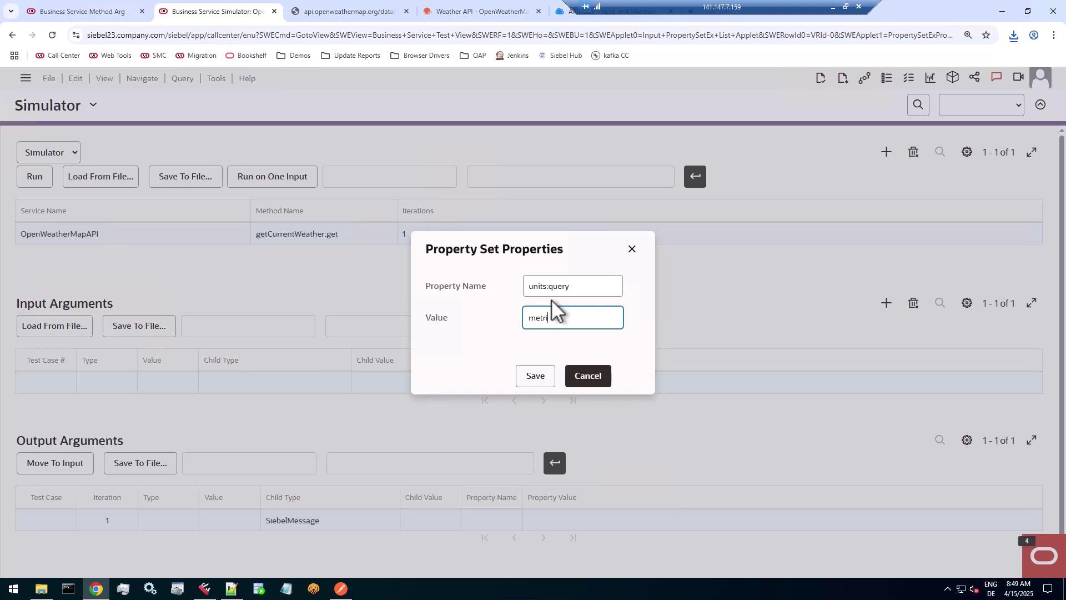
pyautogui.click(536, 375)
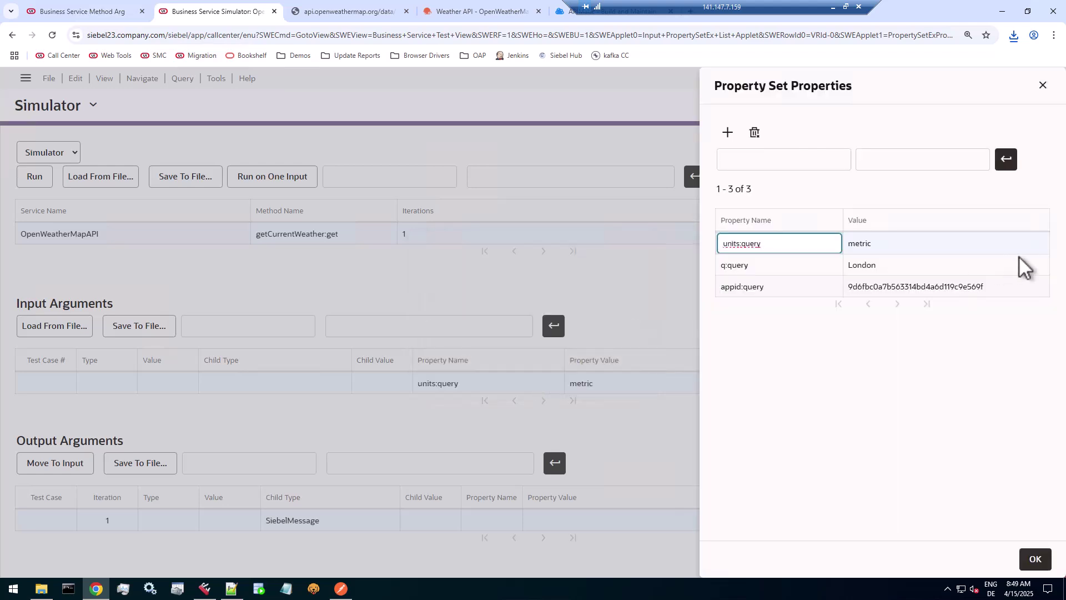
# Close the property set, rerun the test, and save the new output as TempFile (22).xml
pyautogui.click(1036, 560)
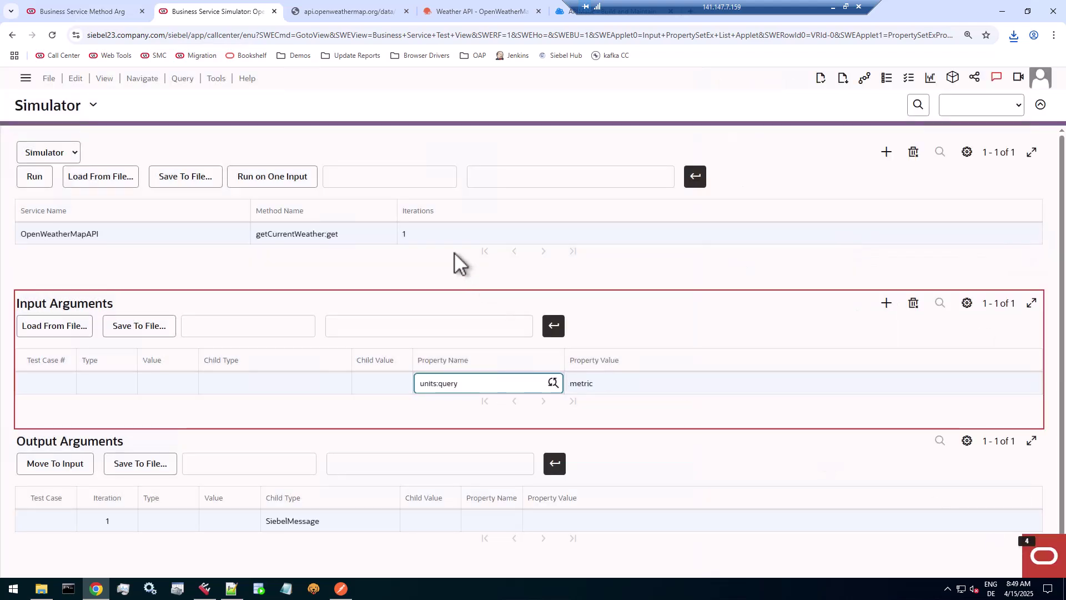
pyautogui.click(277, 179)
pyautogui.click(133, 463)
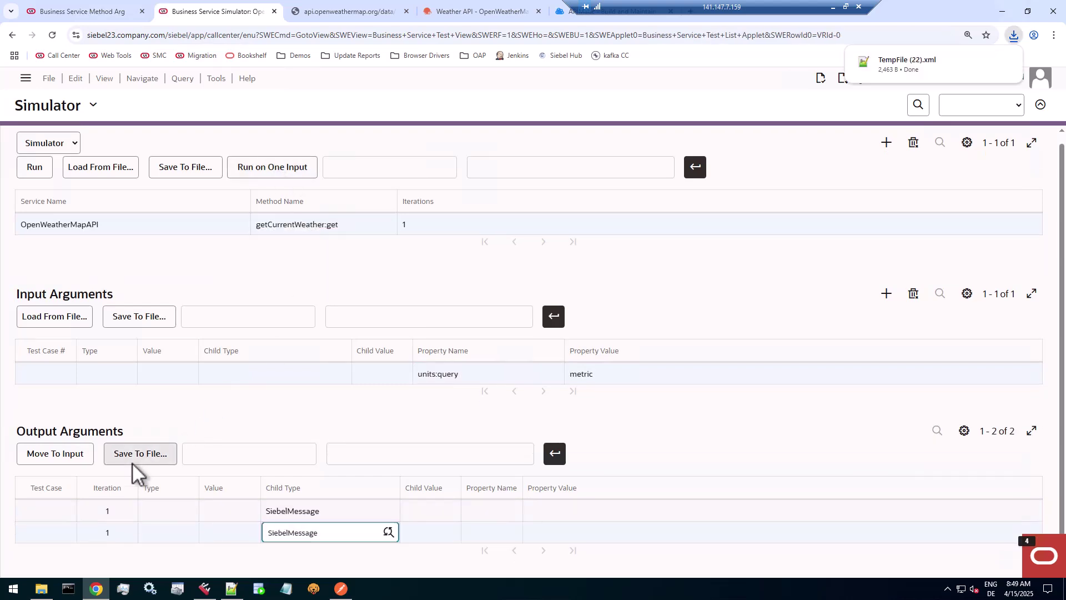
# Open TempFile (22).xml, highlight temp 10.51, and scroll through to humidity 88 and HTTP 200 OK
pyautogui.click(901, 62)
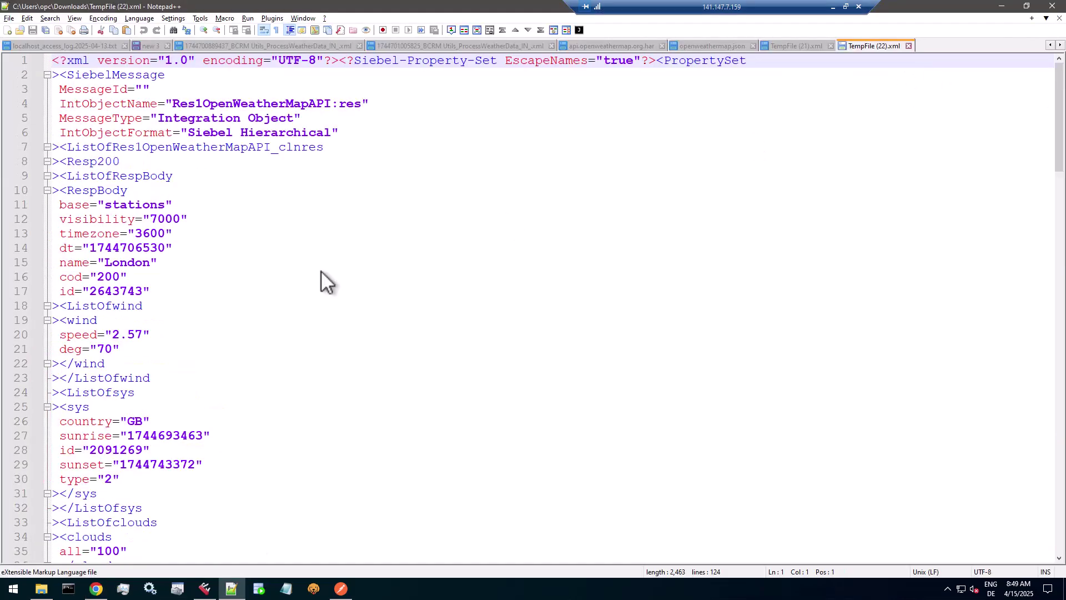
pyautogui.scroll(-5, 268, 301)
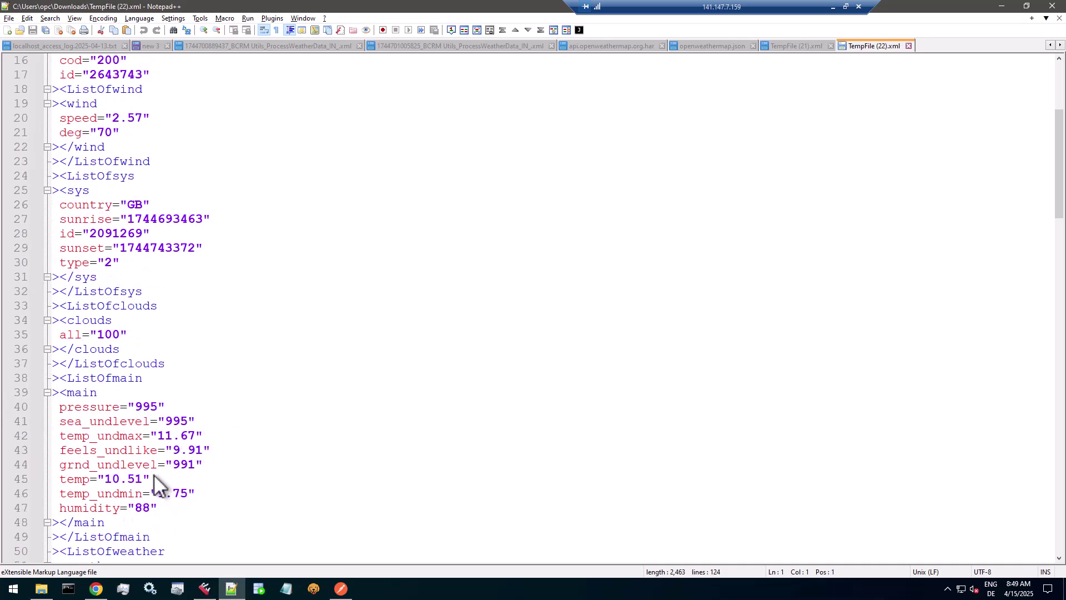
pyautogui.moveTo(114, 482); pyautogui.dragTo(143, 488)
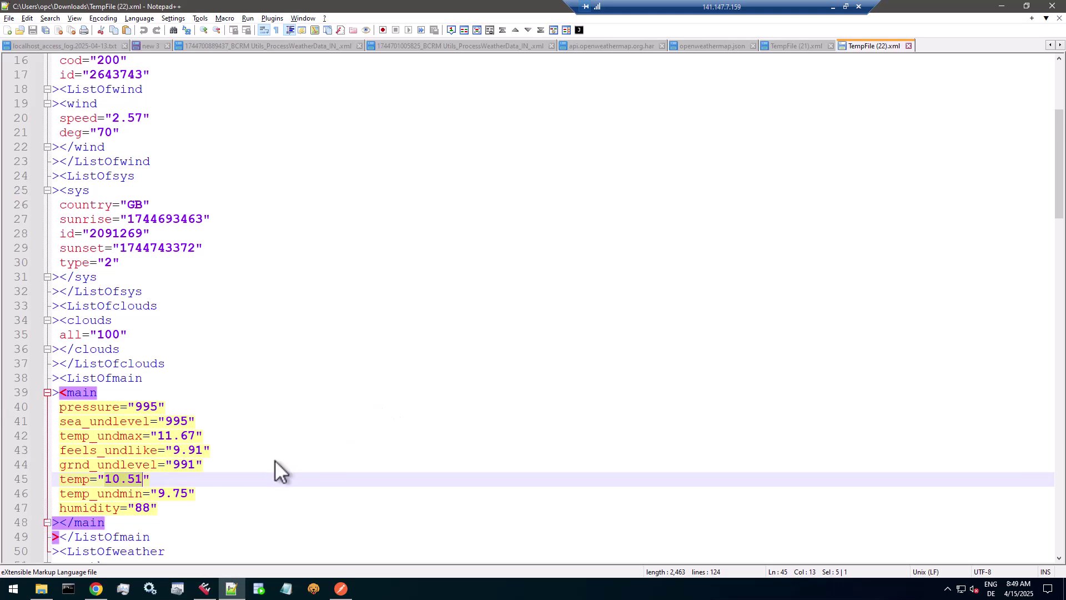
pyautogui.scroll(-6, 275, 461)
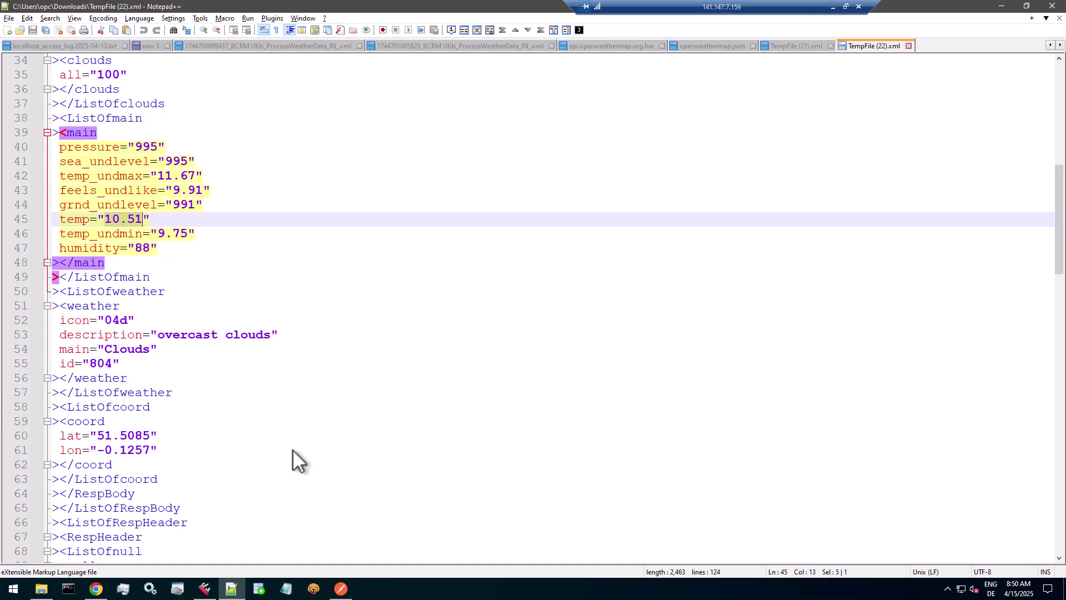
pyautogui.scroll(-4, 292, 448)
pyautogui.scroll(-2, 293, 449)
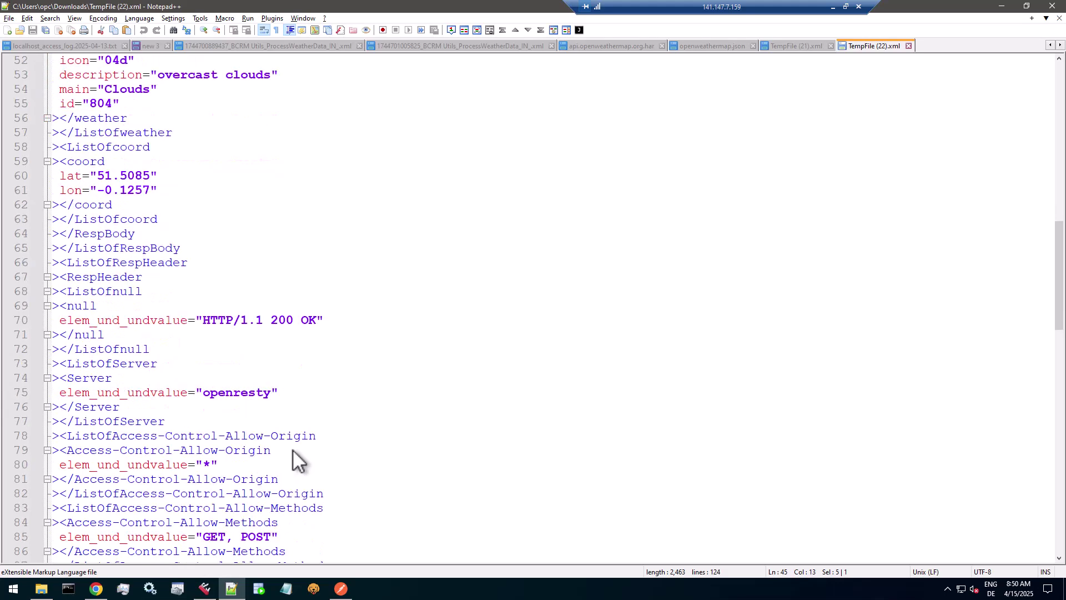
pyautogui.scroll(-2, 293, 449)
pyautogui.scroll(5, 293, 449)
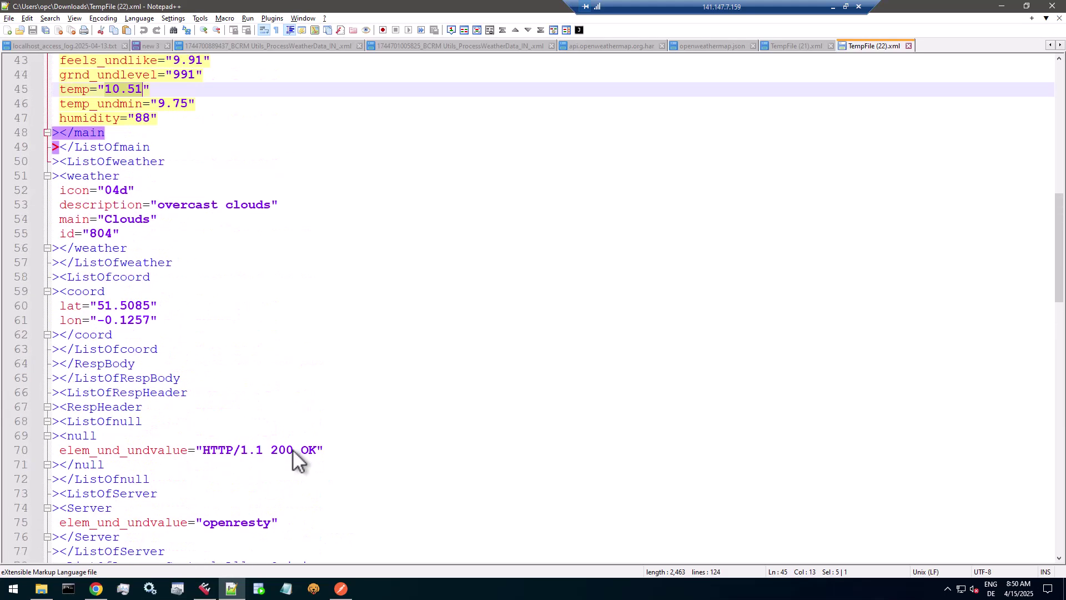